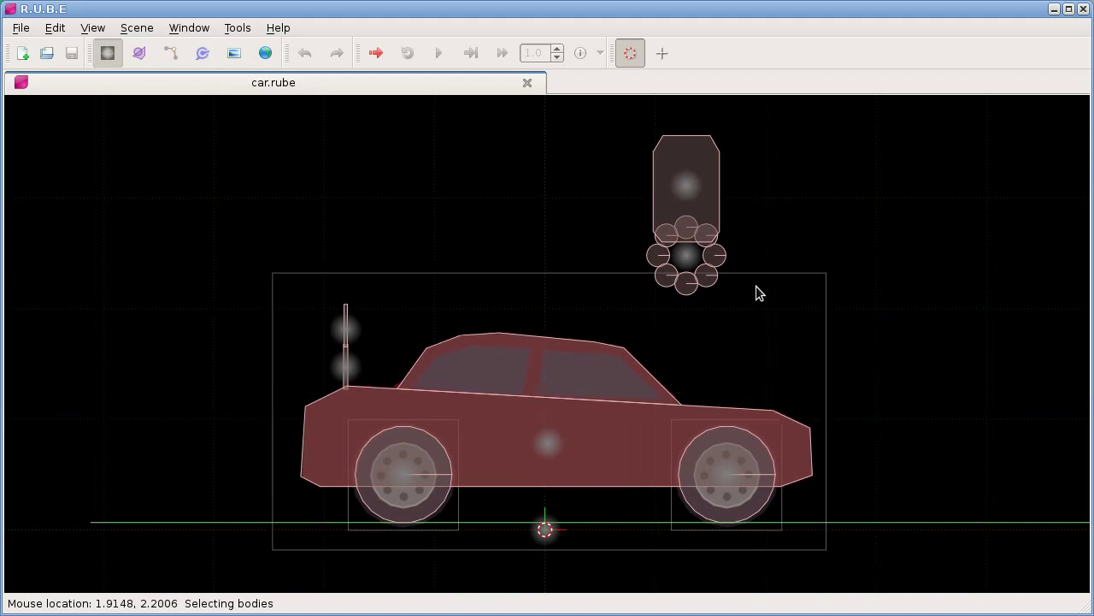
Step: Show the context help, review the editing actions offered for the upper player body above the car, and hide the help
key("F9")
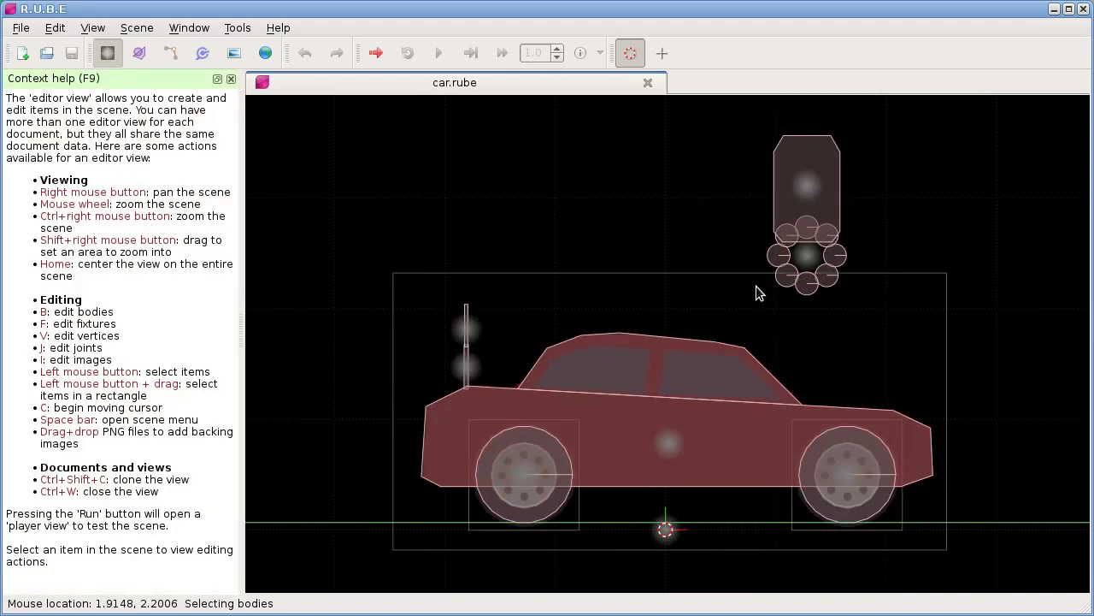
left_click_drag(242, 239, 289, 240)
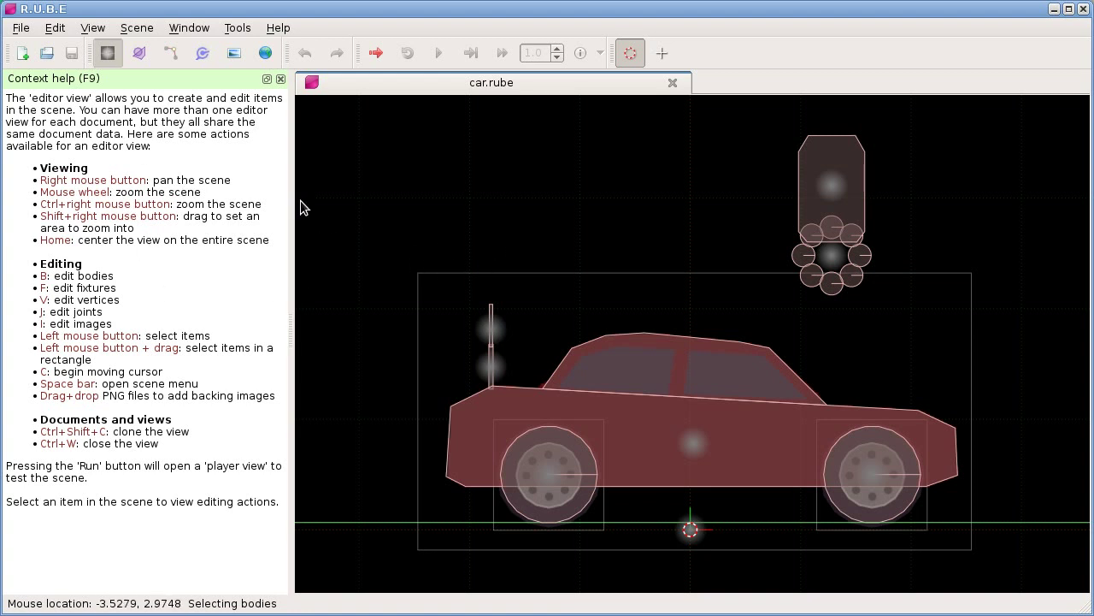
left_click_drag(652, 247, 576, 291)
left_click(733, 237)
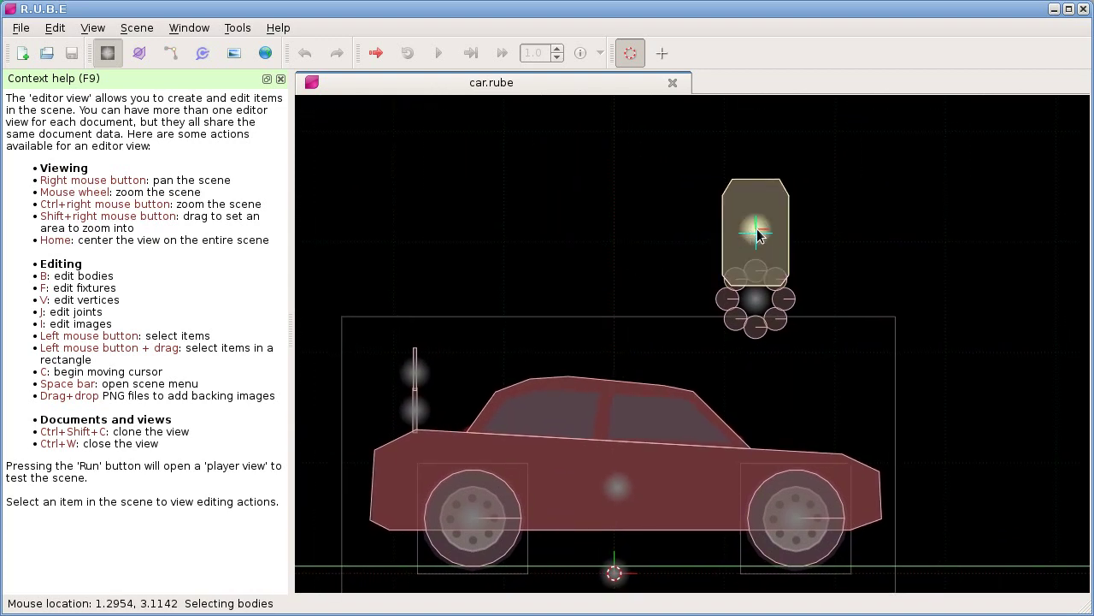
left_click(755, 231)
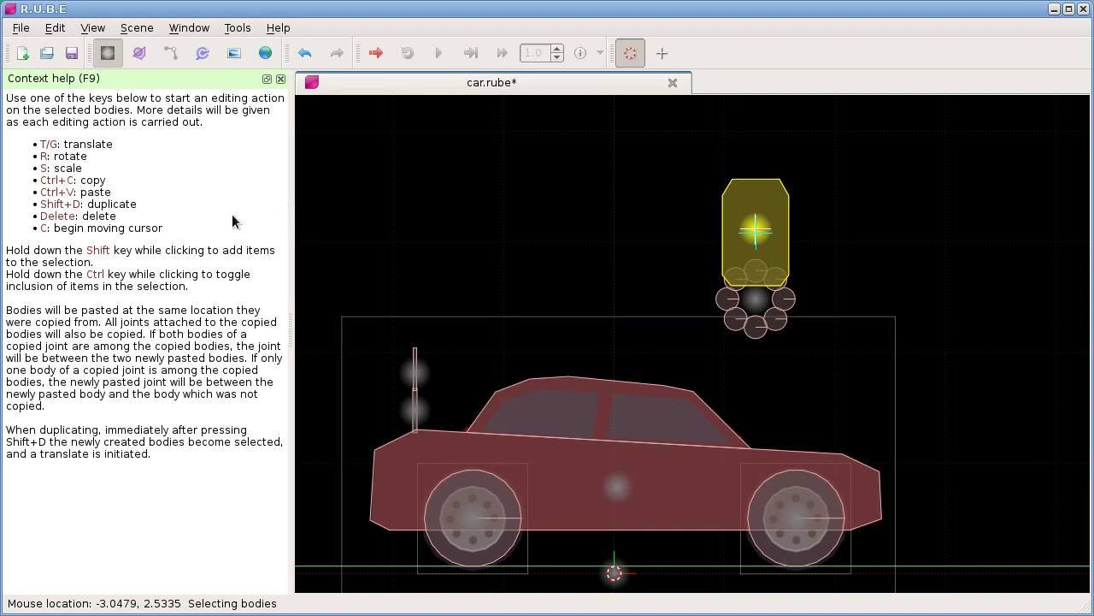
key("F9")
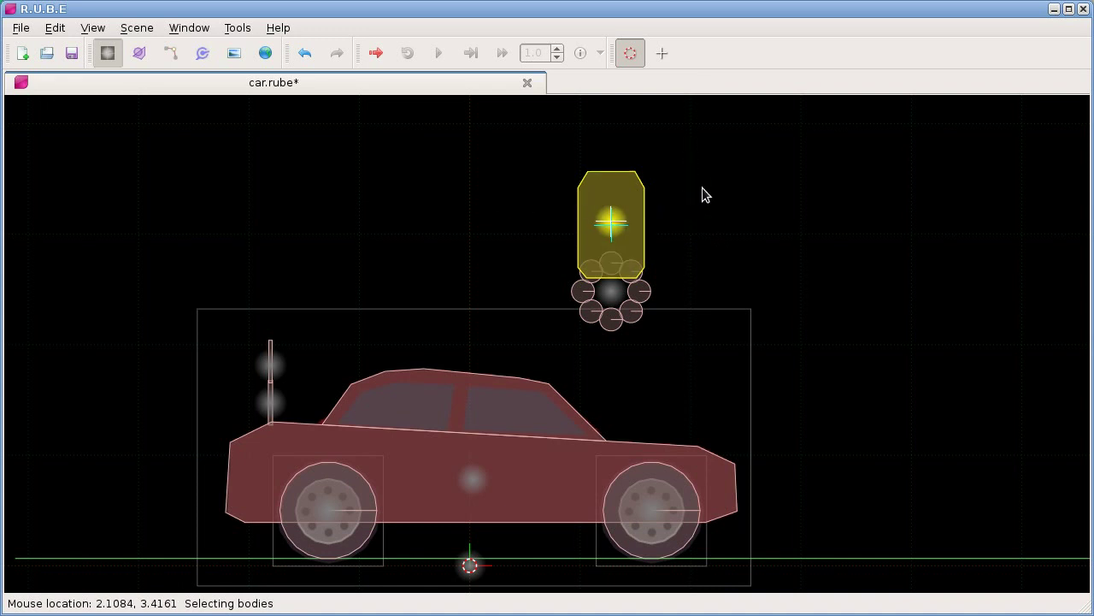
scroll(680, 171, "up", 2)
scroll(675, 180, "up", 1)
left_click_drag(666, 198, 733, 232)
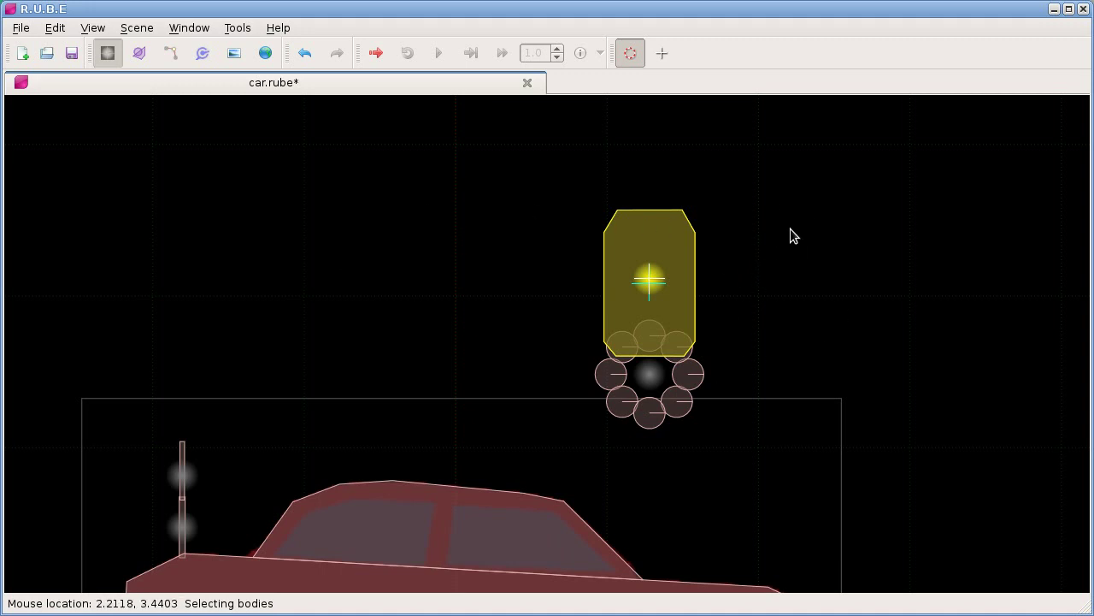
key("t")
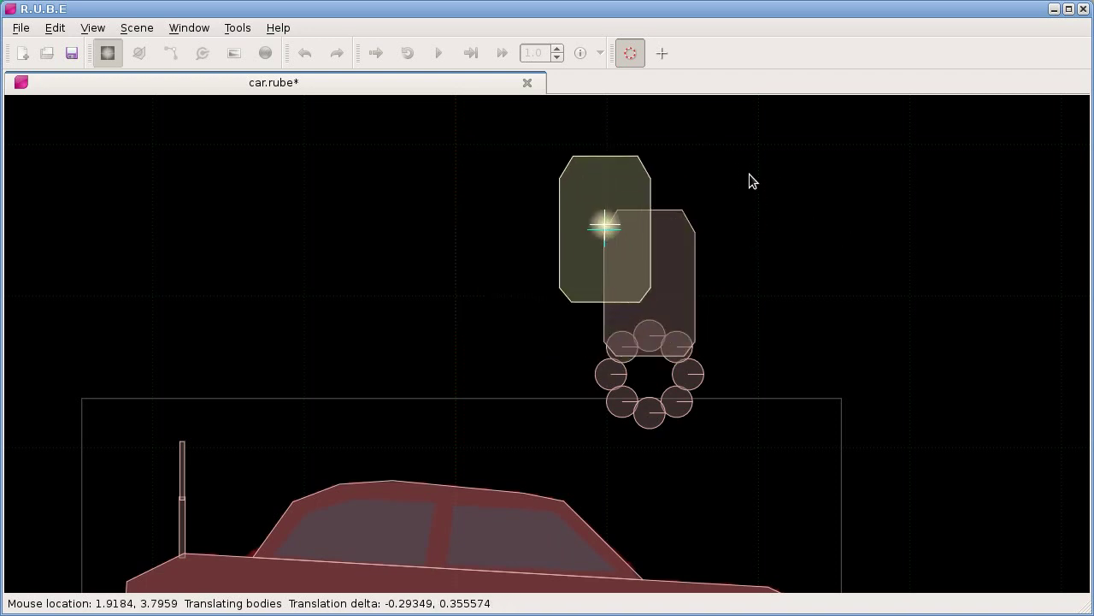
key("Escape")
Step: Select both player bodies above the car together and translate them by about -0.86, 0.11
left_click_drag(464, 186, 765, 429)
key("t")
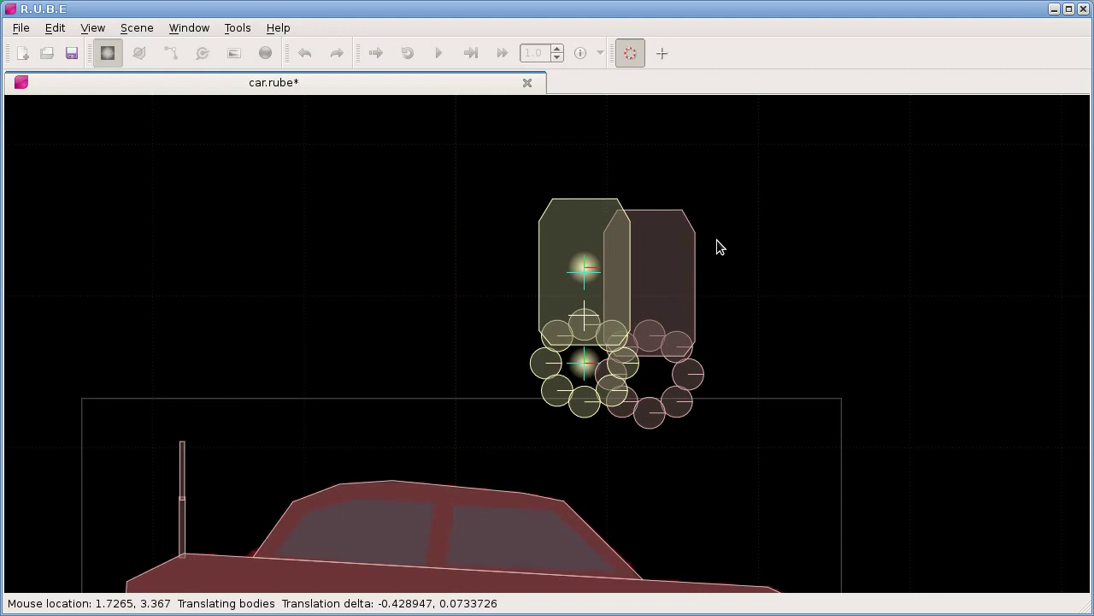
key("Escape")
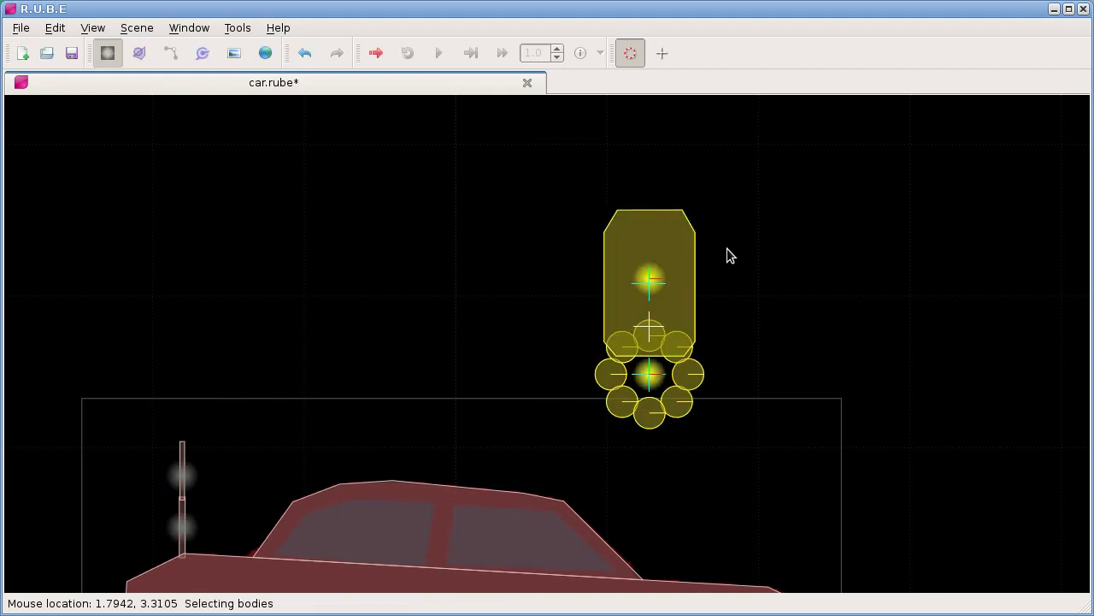
key("t")
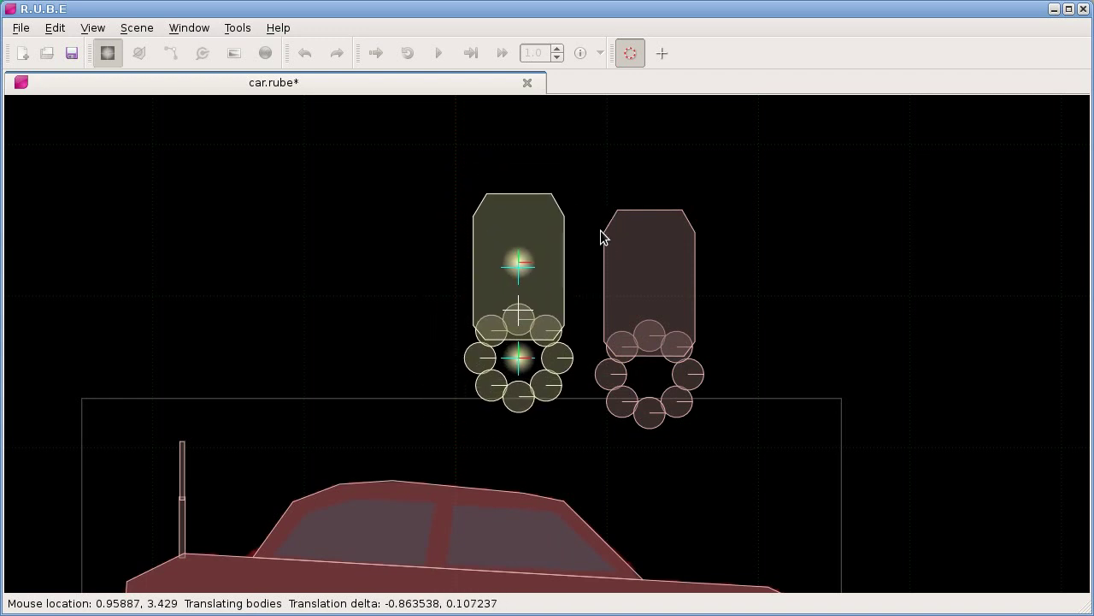
left_click(600, 230)
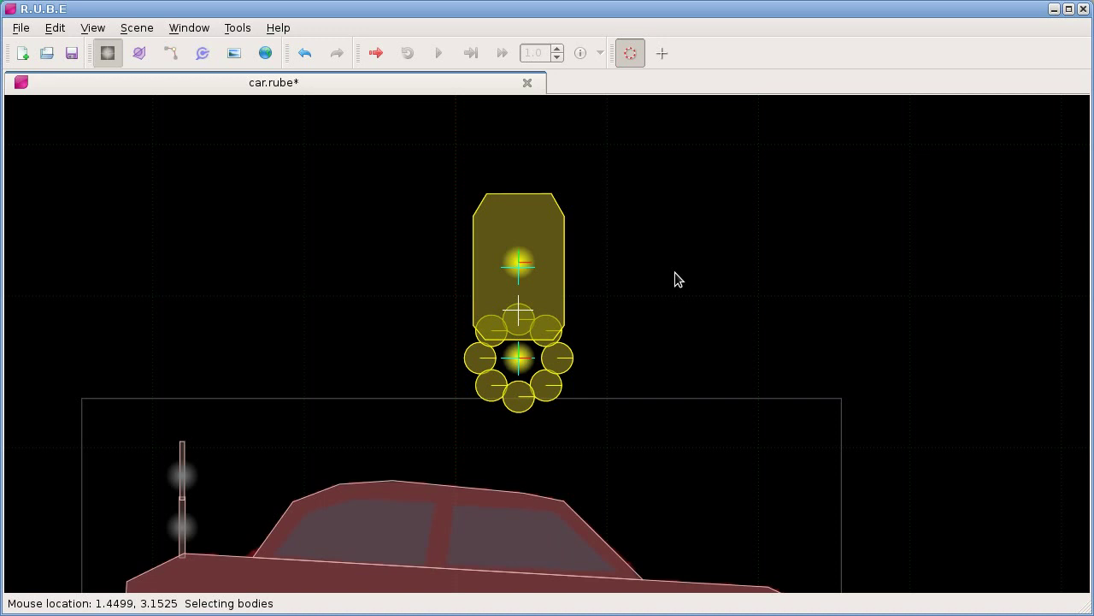
Step: Deselect the player bodies, view the properties of the playerupper body, and reselect both player bodies
left_click(708, 325)
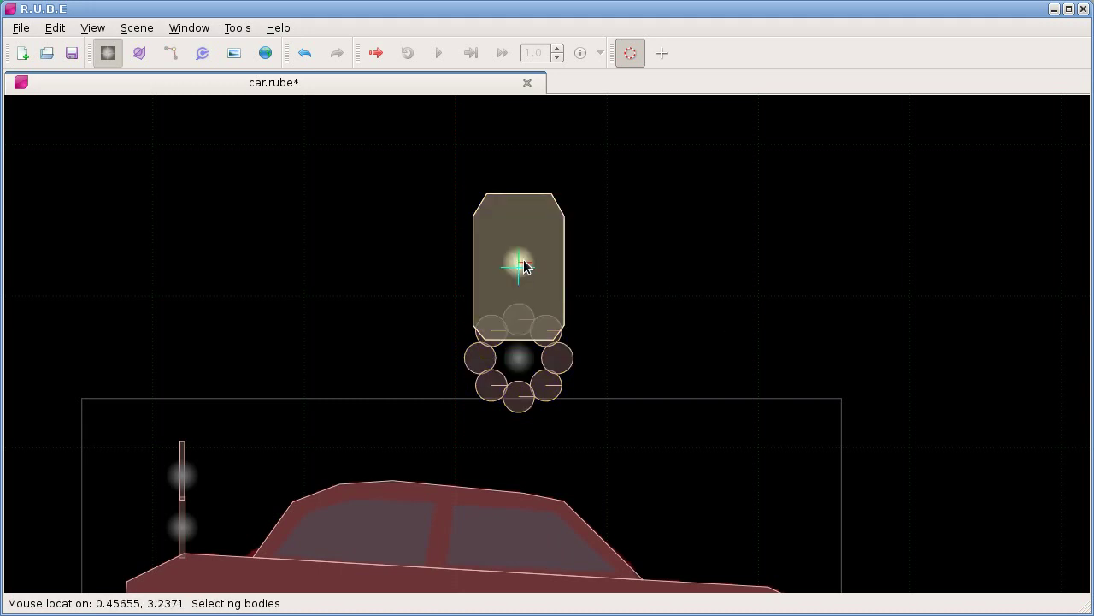
mouse_move(520, 265)
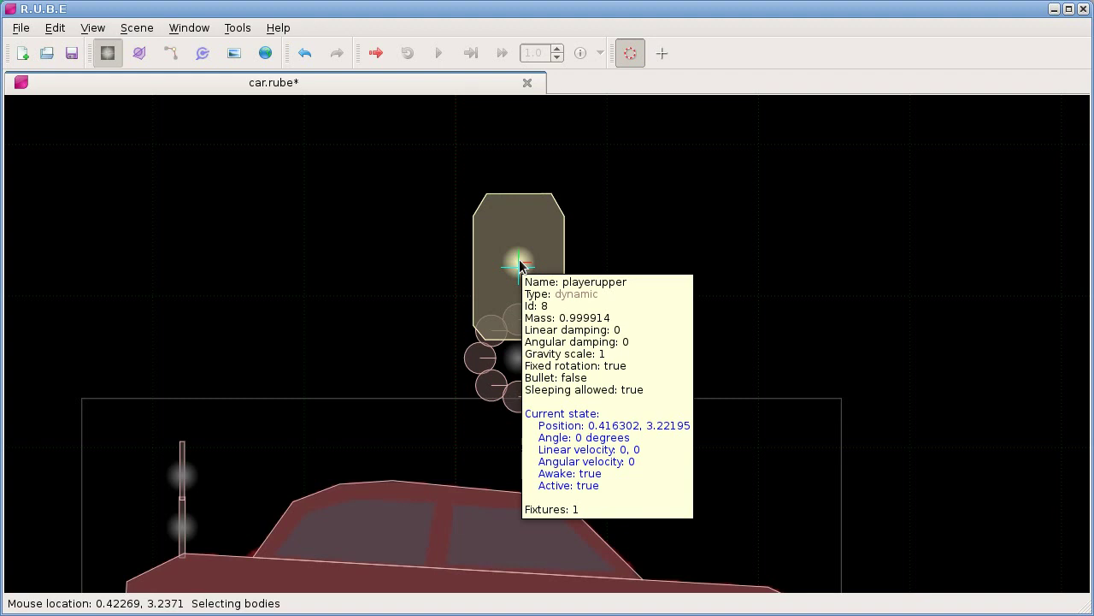
left_click_drag(520, 261, 750, 255)
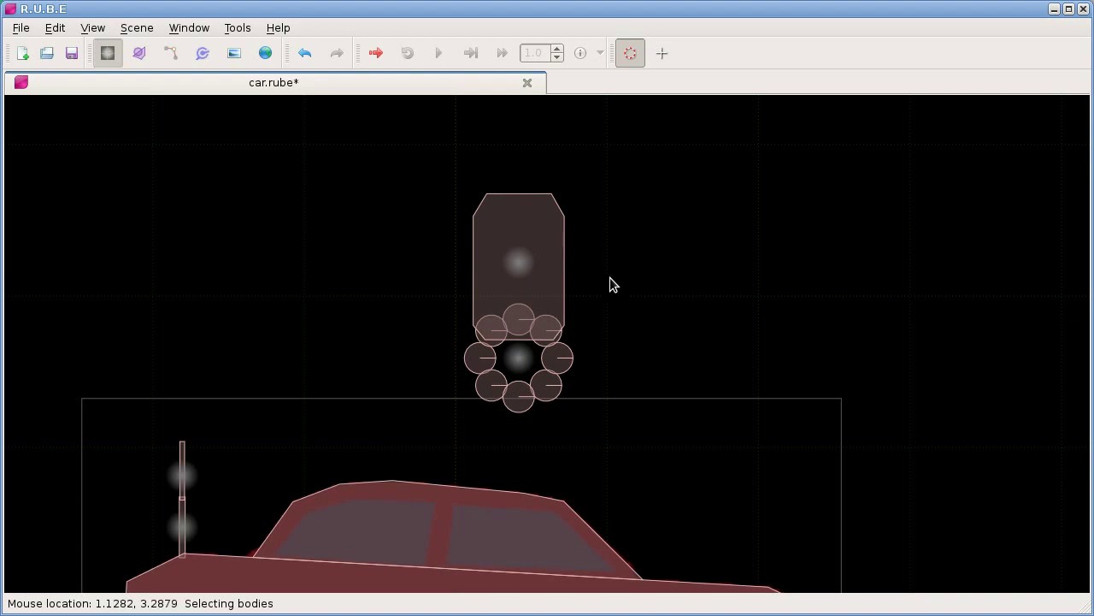
left_click_drag(462, 231, 542, 366)
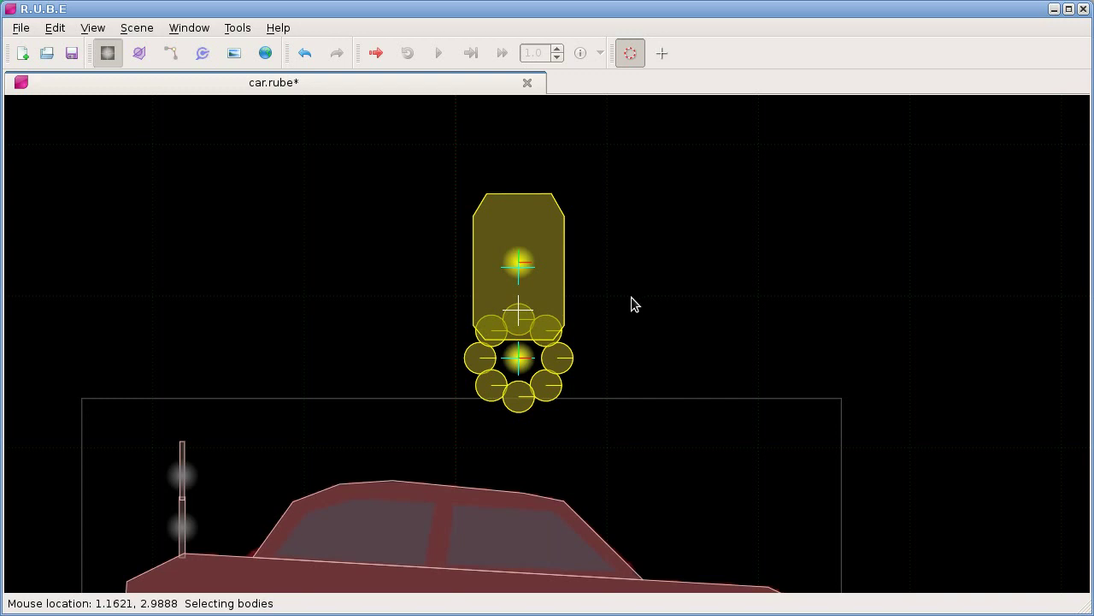
scroll(631, 297, "down", 2)
key("g")
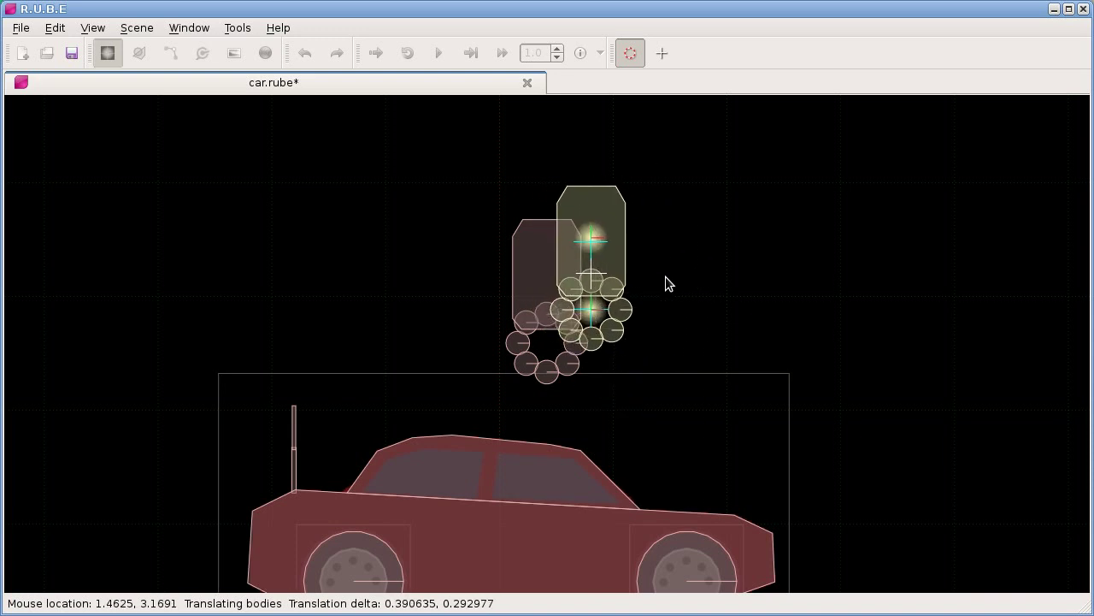
scroll(708, 356, "down", 4)
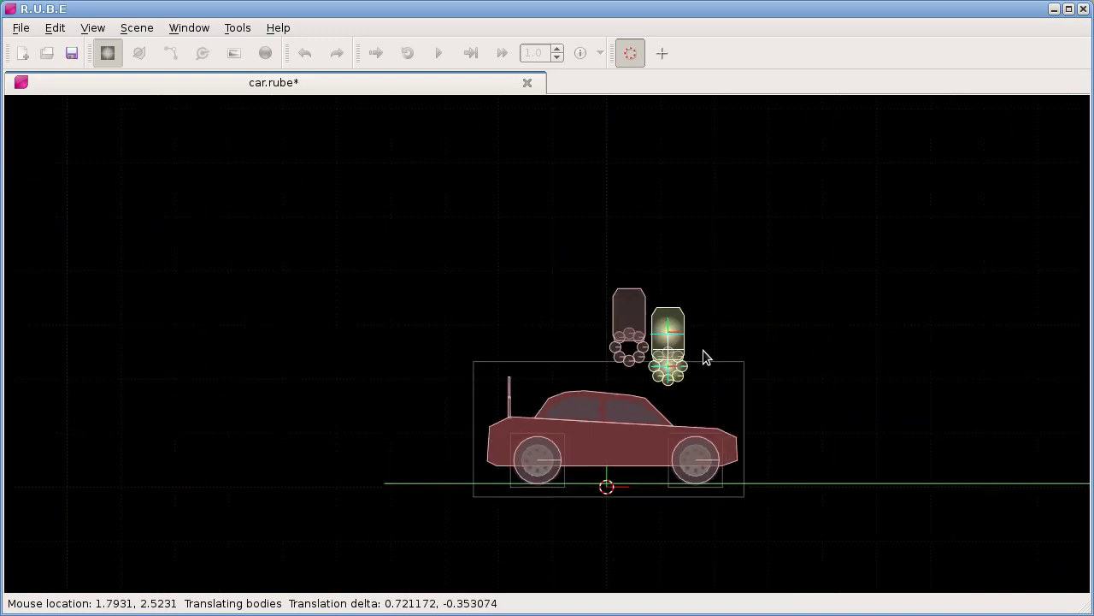
scroll(681, 346, "up", 7)
scroll(688, 344, "down", 5)
scroll(718, 368, "up", 2)
scroll(752, 395, "down", 3)
left_click_drag(828, 330, 750, 261)
scroll(554, 191, "up", 4)
scroll(767, 257, "down", 2)
scroll(773, 252, "down", 3)
key("Escape")
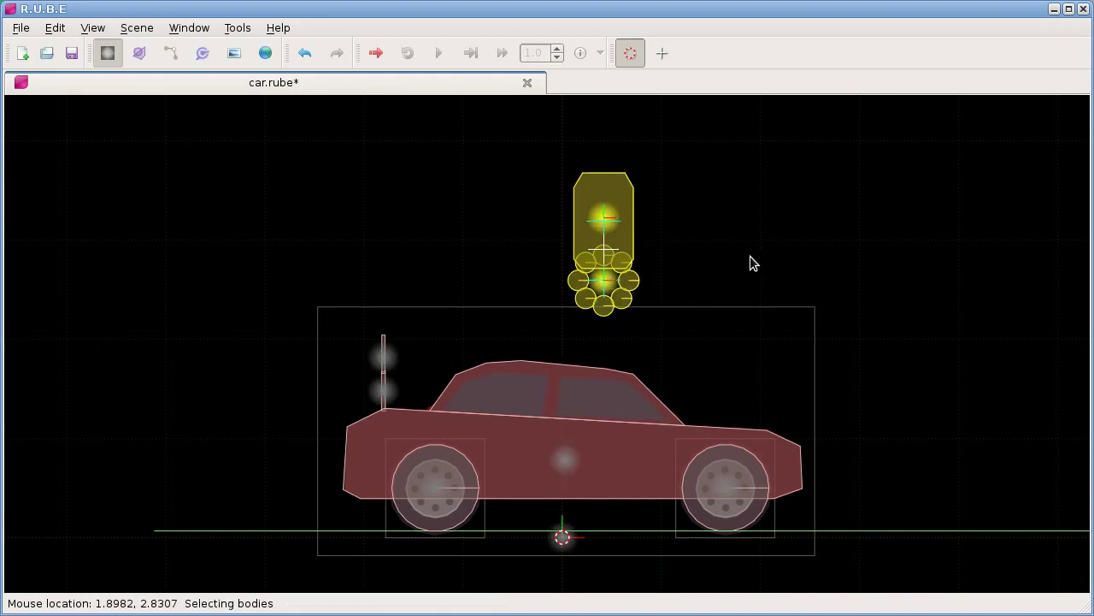
Step: Translate the two selected player bodies by about -0.64, -0.24, closer to the car roof
key("t")
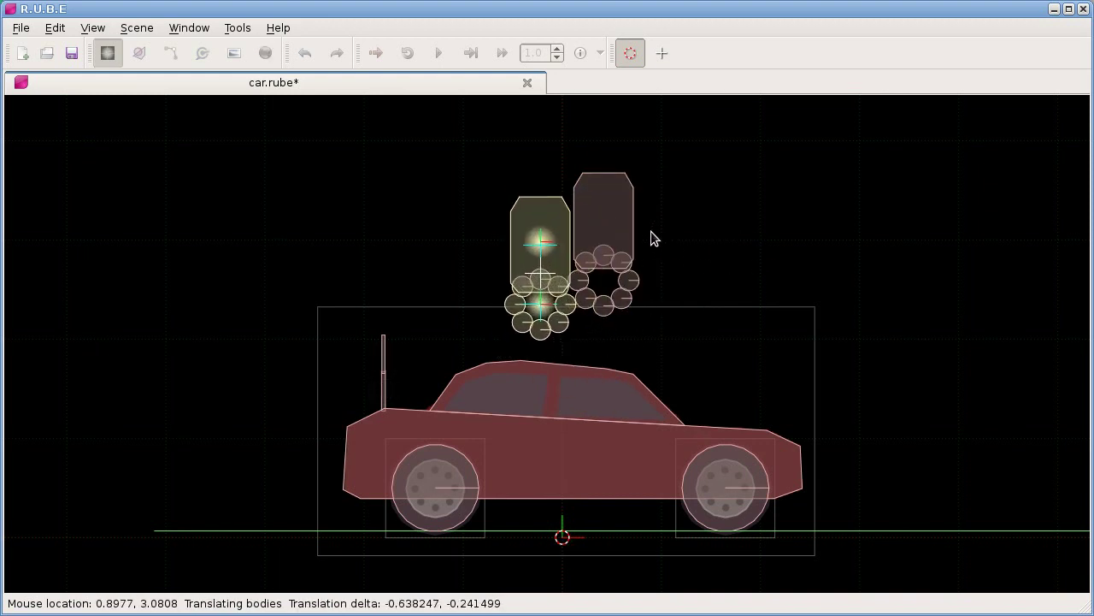
left_click(652, 237)
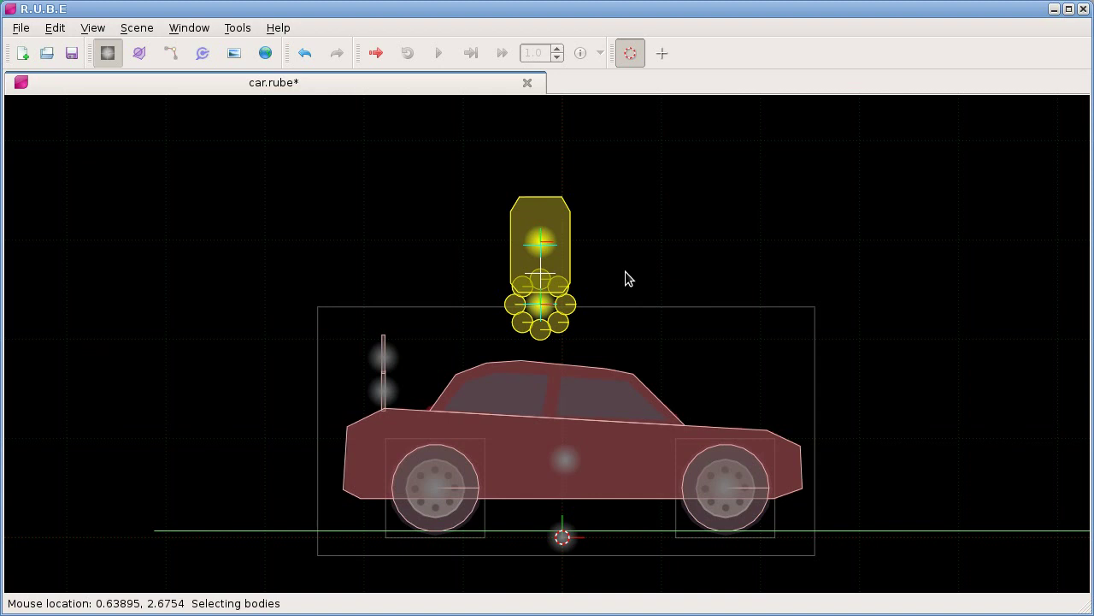
scroll(637, 214, "up", 3)
left_click_drag(634, 223, 630, 245)
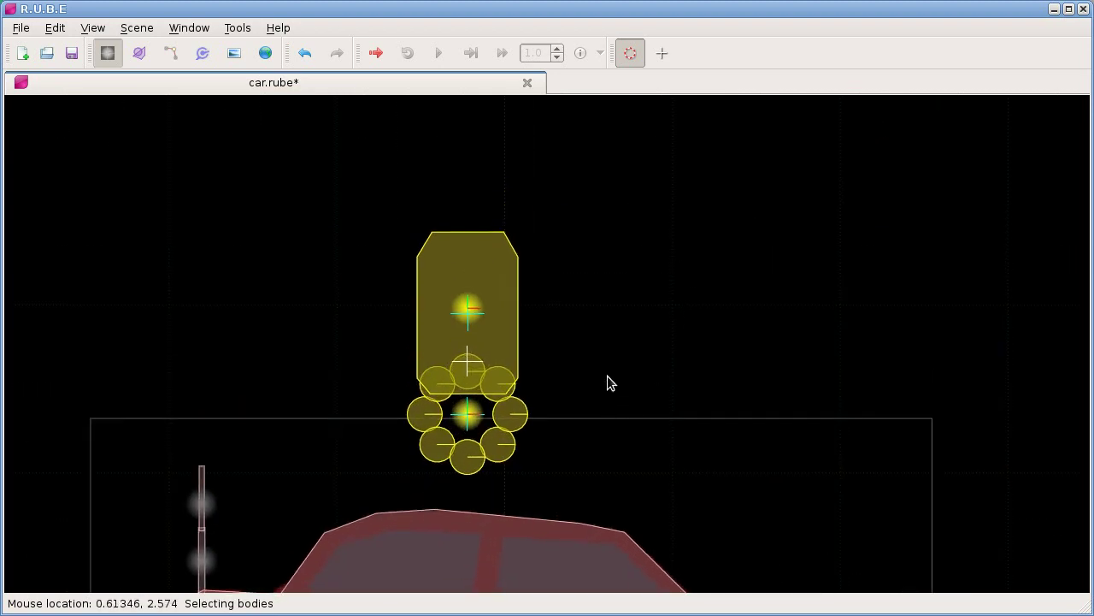
key("t")
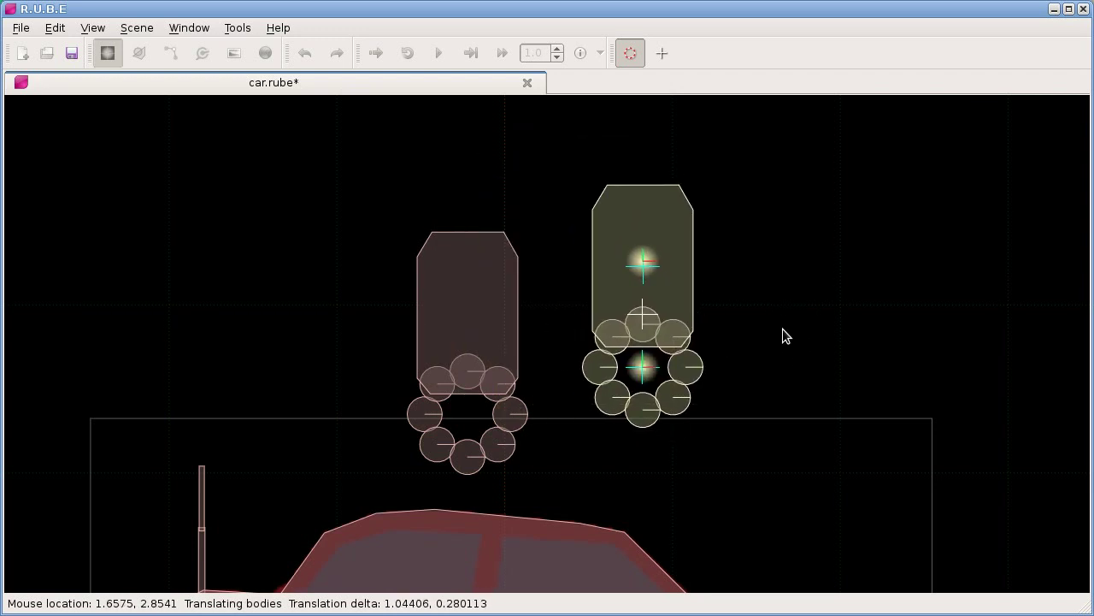
key("x")
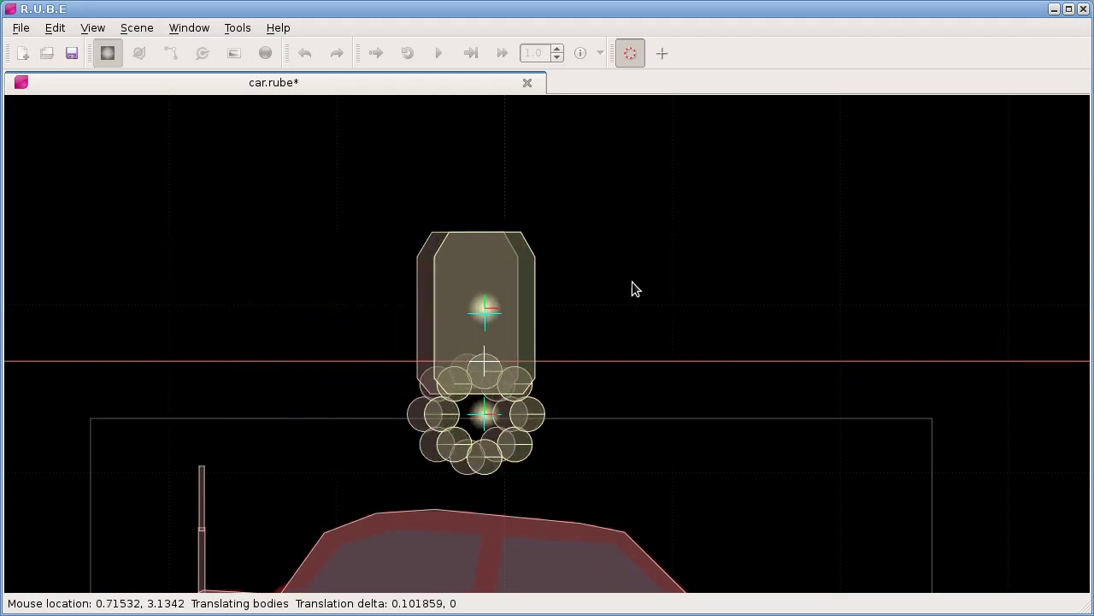
left_click_drag(558, 292, 622, 338)
key("x")
key("y")
key("x")
key("y")
key("y")
key("Escape")
Step: Translate both player bodies by exactly 1, 0 using grid snapping
scroll(678, 345, "down", 3)
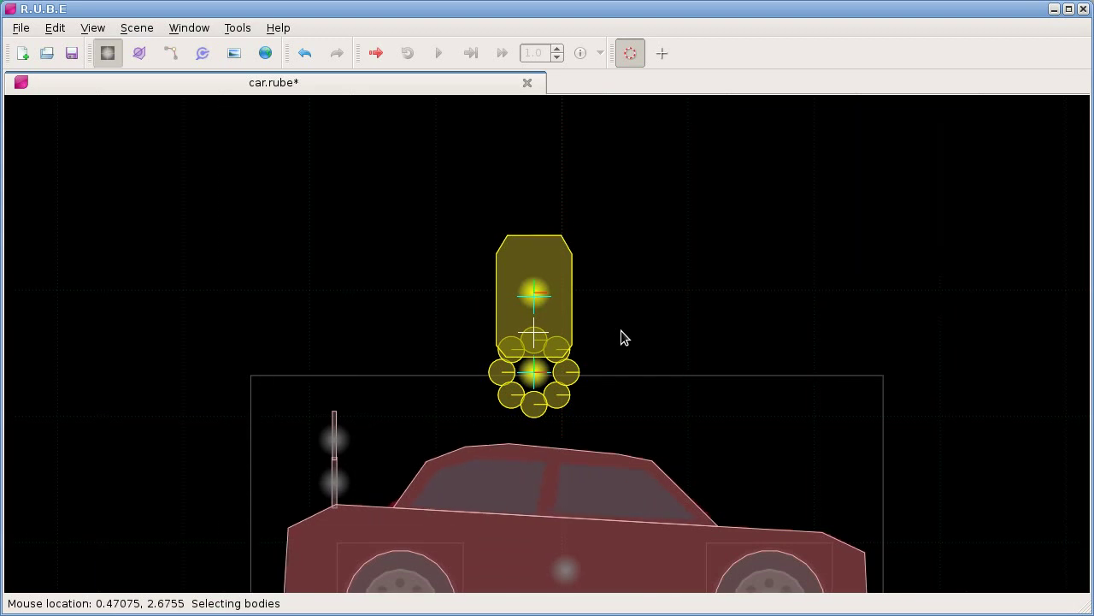
key("t")
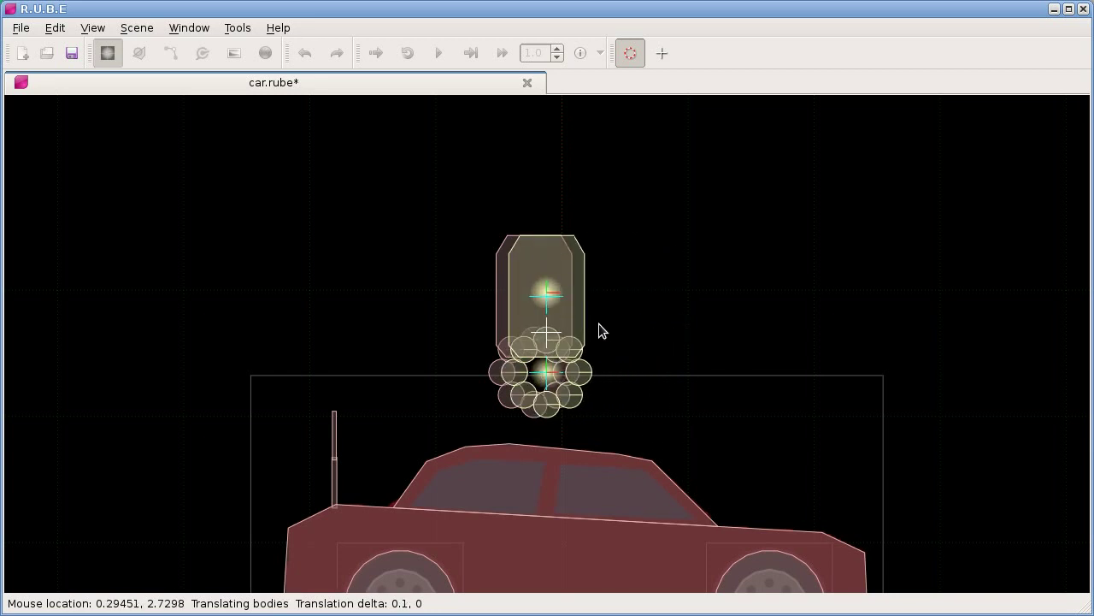
scroll(663, 323, "up", 3)
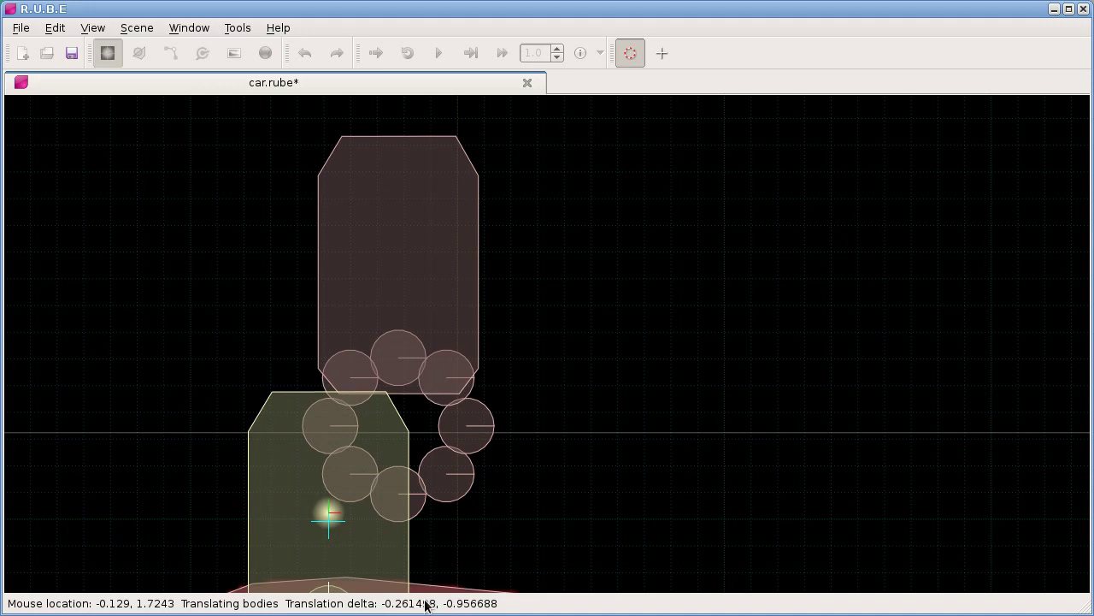
key("ctrl")
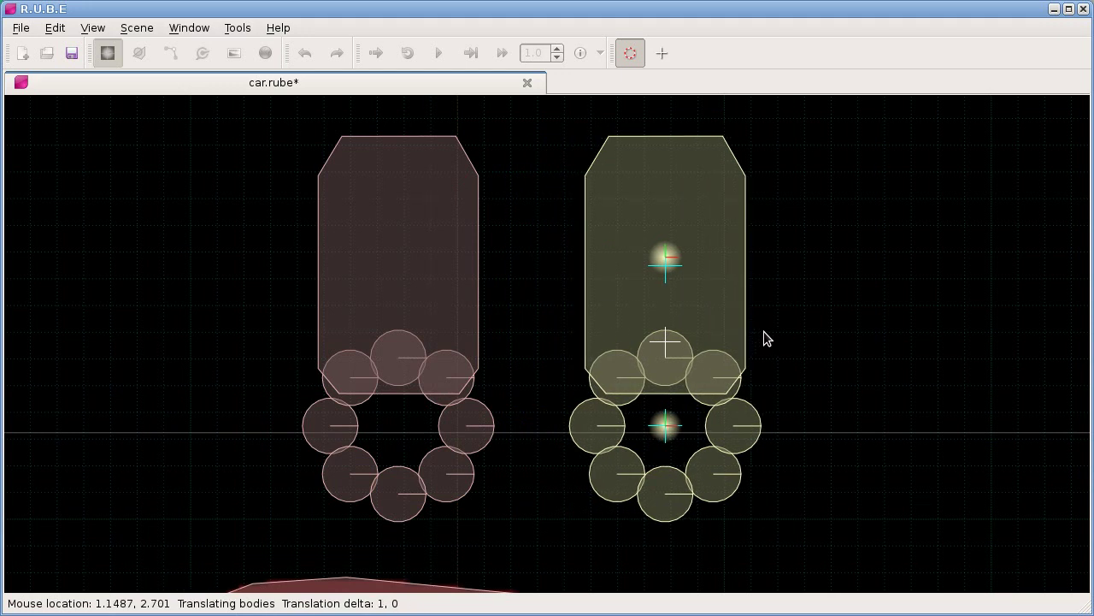
left_click(764, 332)
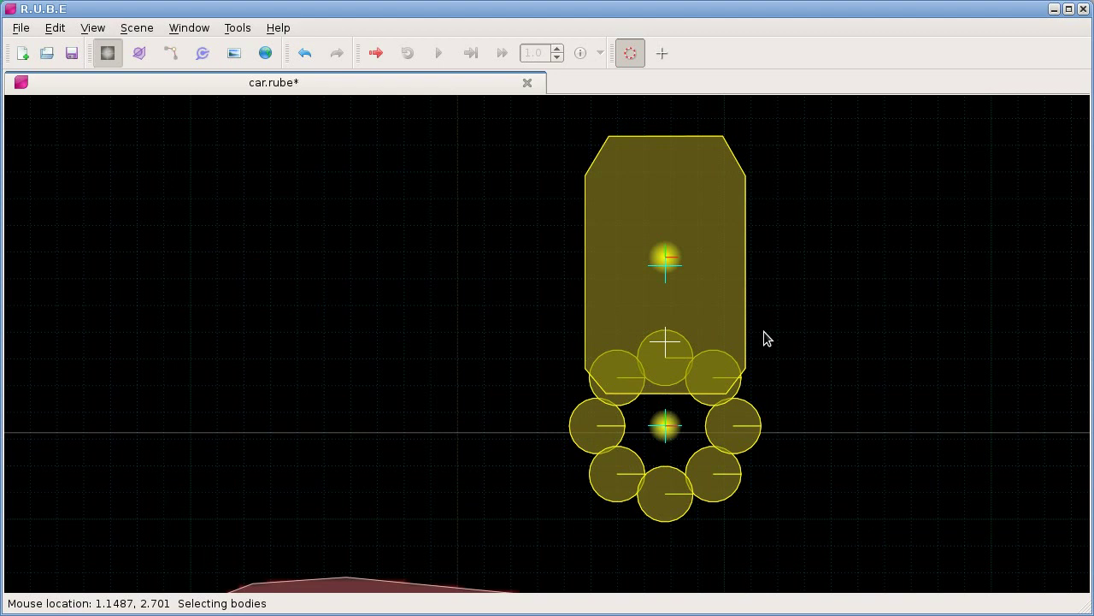
Step: Translate both player bodies freely back to the left so they sit above the car's front side window
scroll(767, 338, "down", 2)
scroll(767, 339, "down", 1)
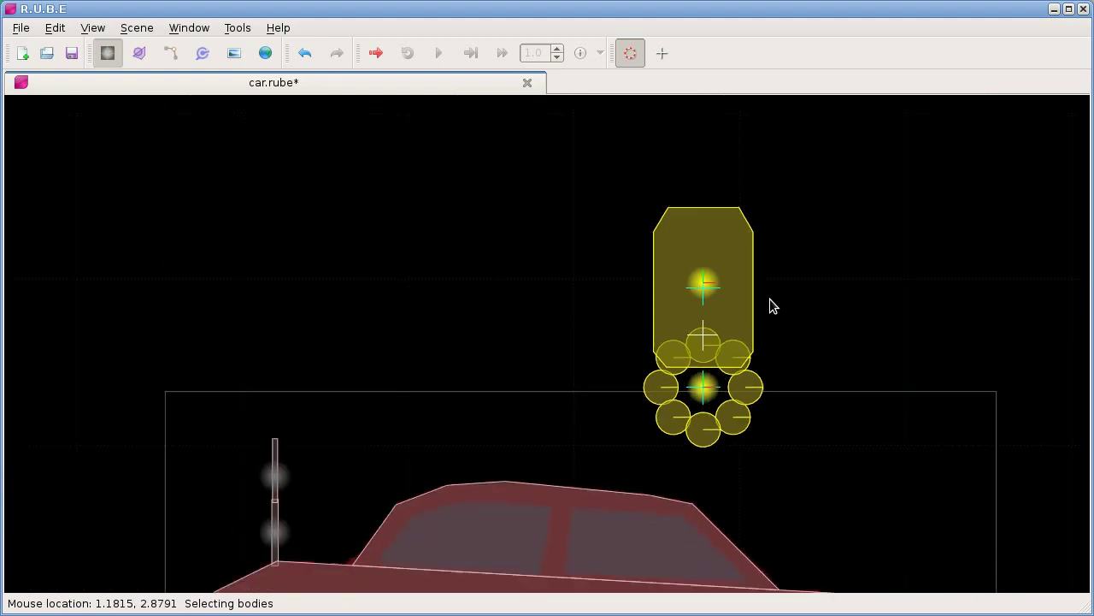
scroll(772, 305, "up", 2)
key("g")
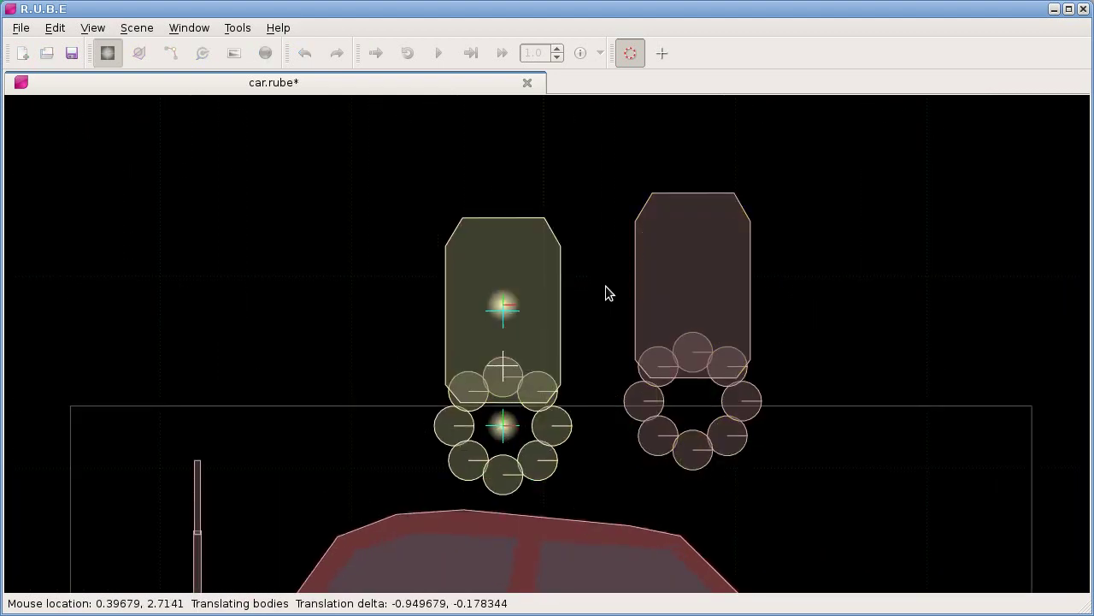
left_click(695, 295)
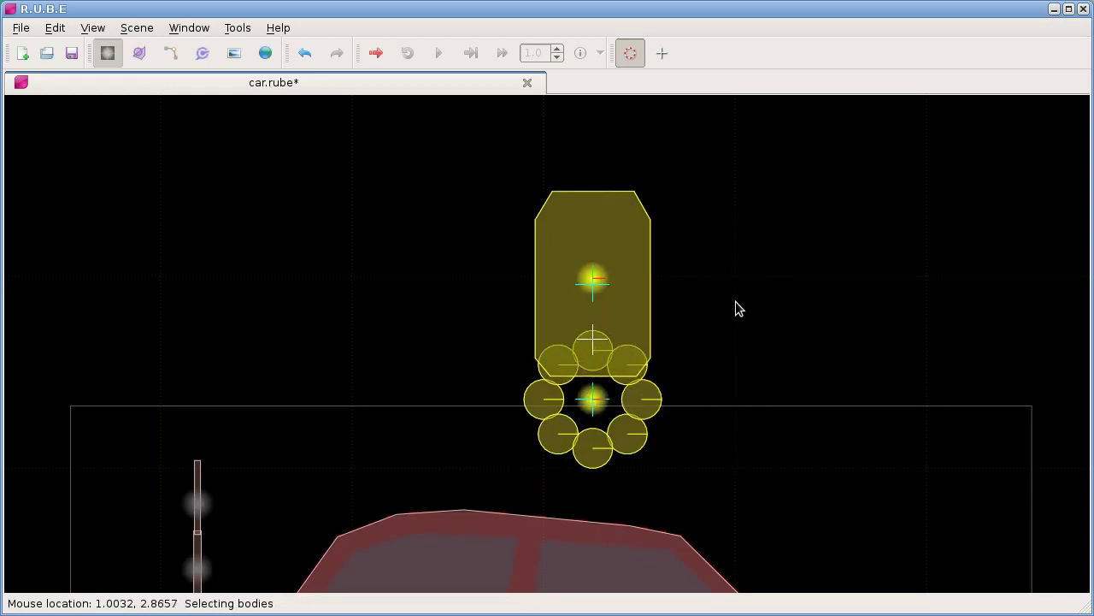
Step: Switch to fixture editing and try translating the carupper fixture away from the car by 1.1, 0.2
scroll(737, 306, "down", 4)
scroll(701, 220, "up", 2)
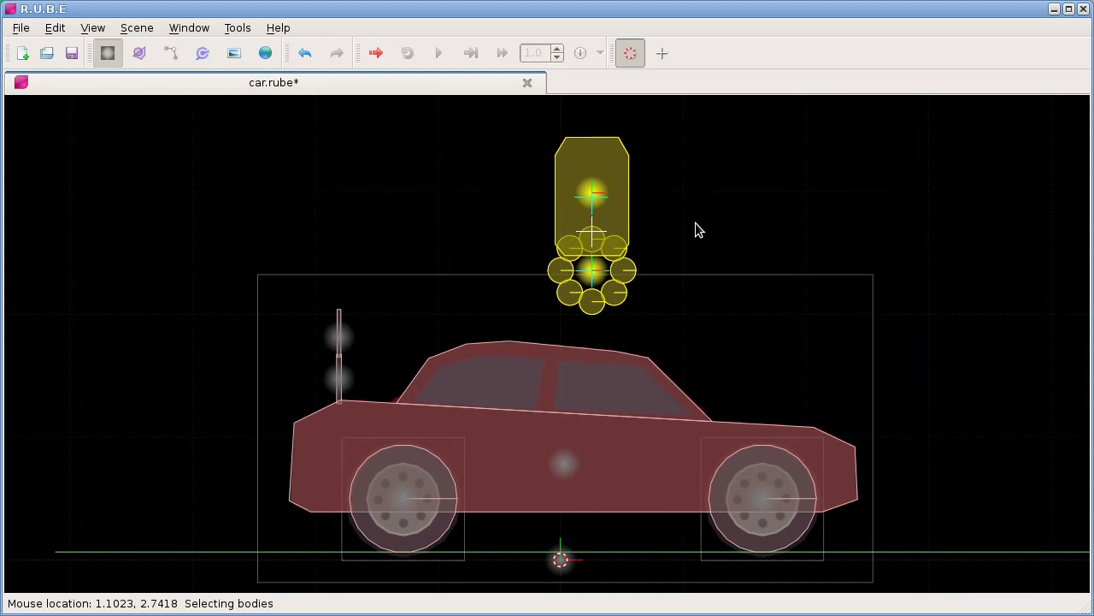
scroll(696, 229, "down", 1)
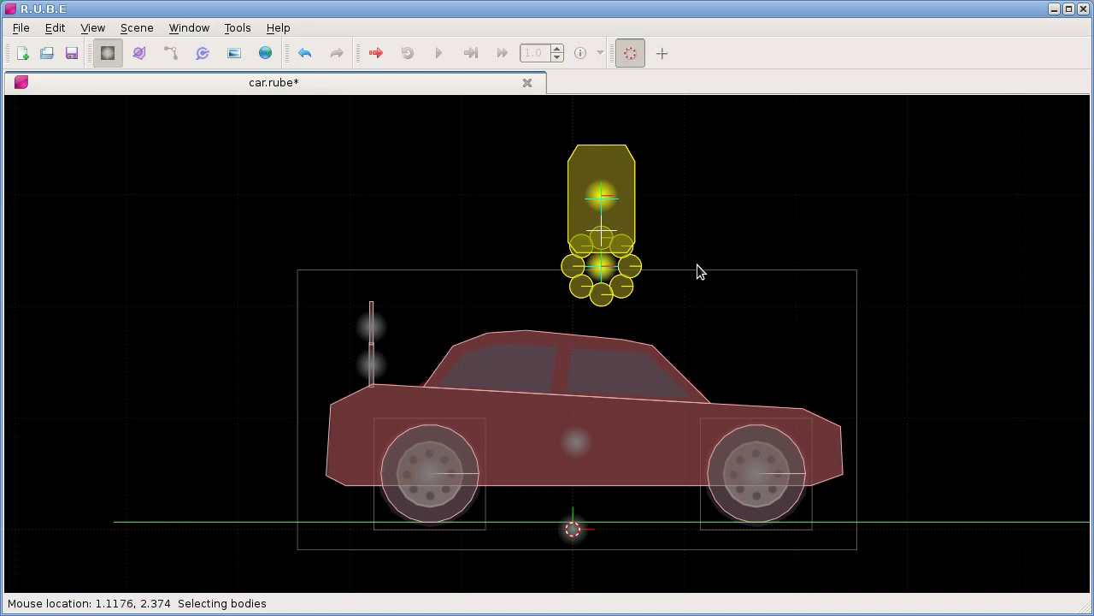
key("Tab")
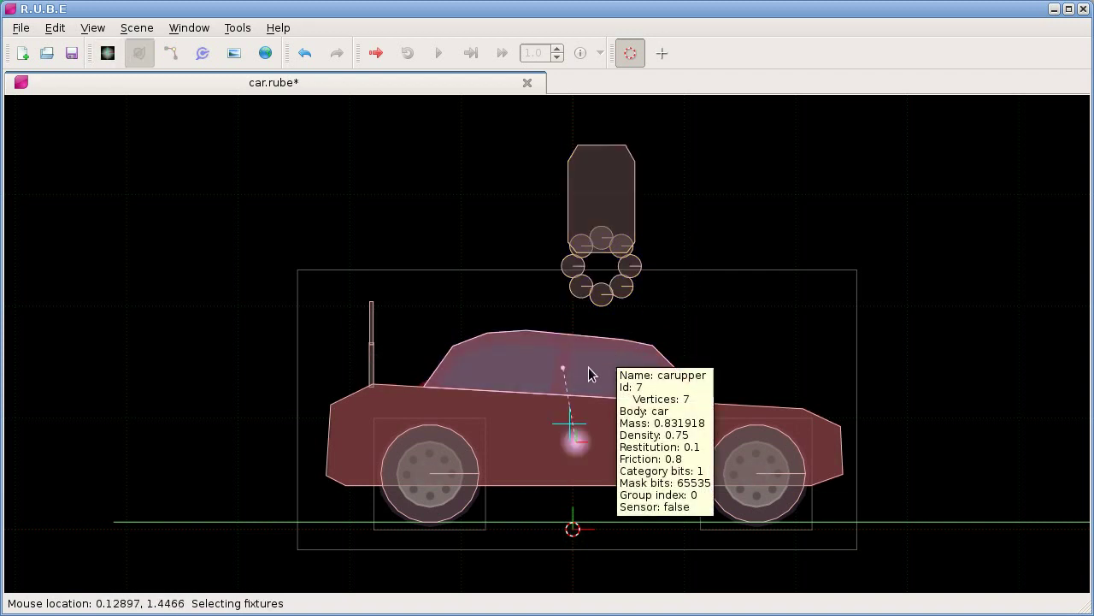
left_click(588, 370)
key("g")
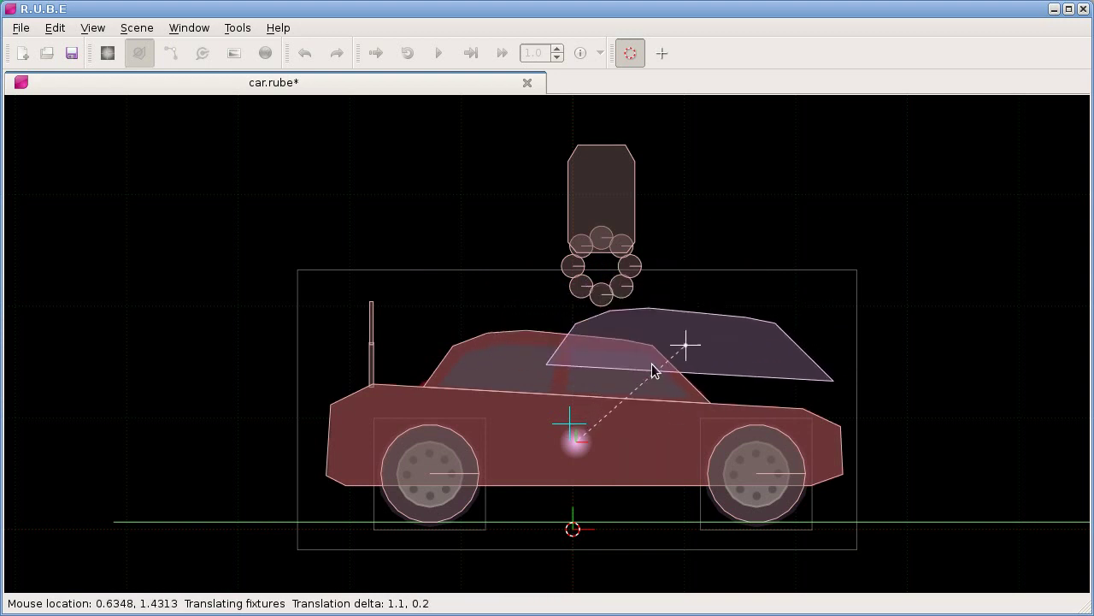
key("Escape")
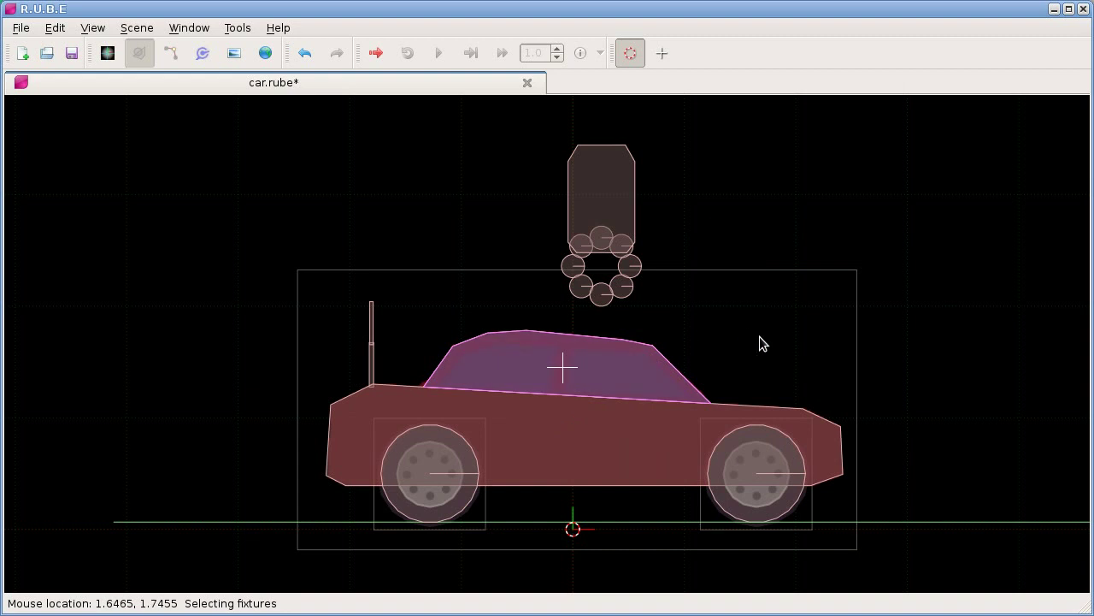
Step: Switch to image editing and try translating the car body image upward by about 0.11, 1.45
key("i")
key("g")
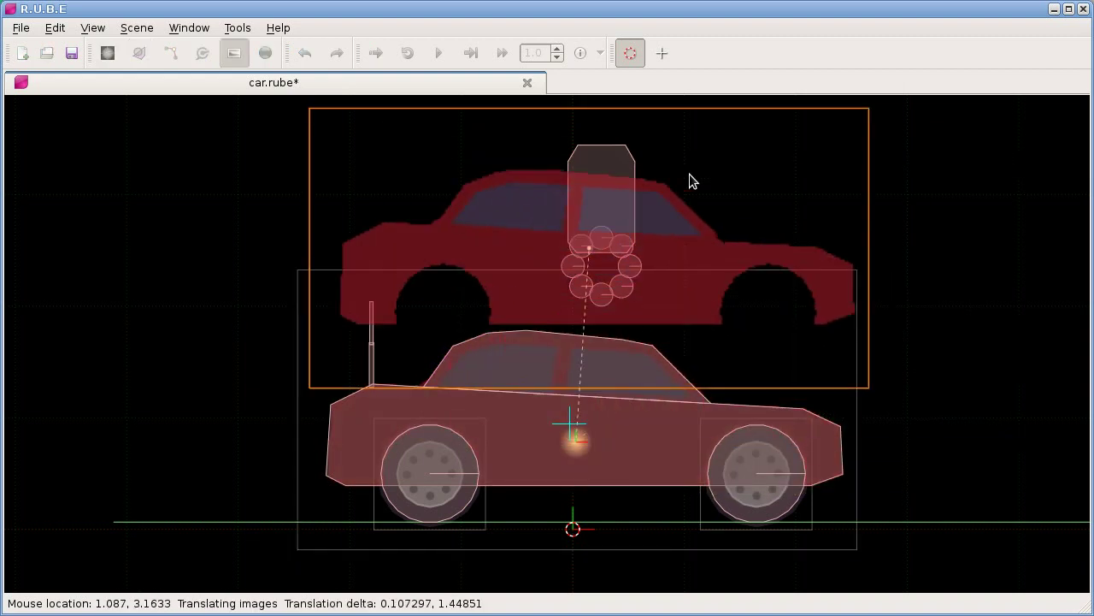
key("Escape")
mouse_move(731, 376)
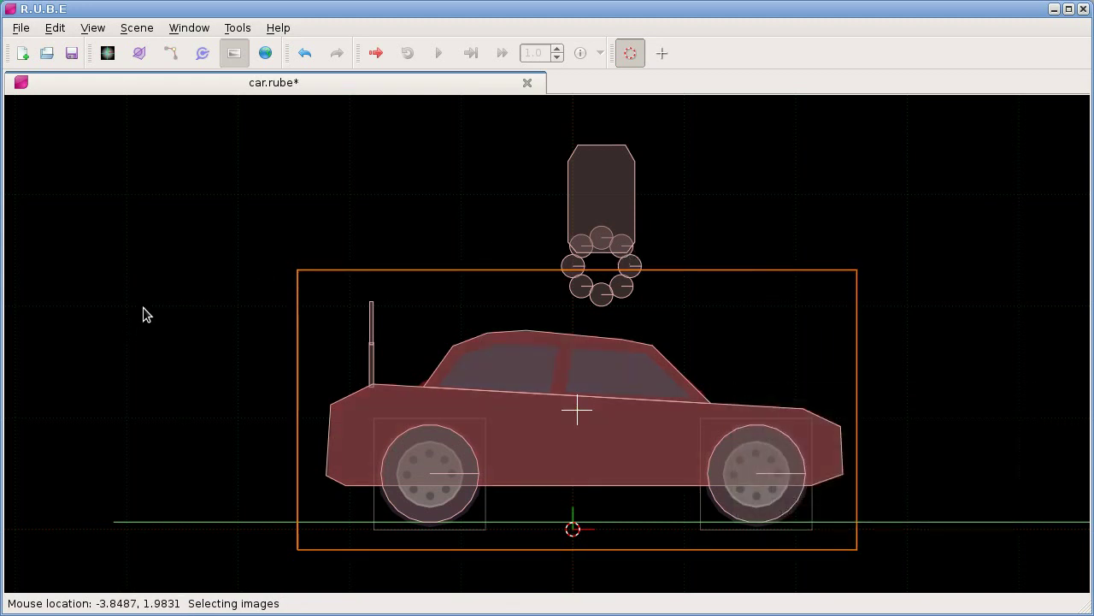
Step: Switch to joint editing and select the joint at the base of the antenna on the car's rear
left_click_drag(200, 331, 287, 300)
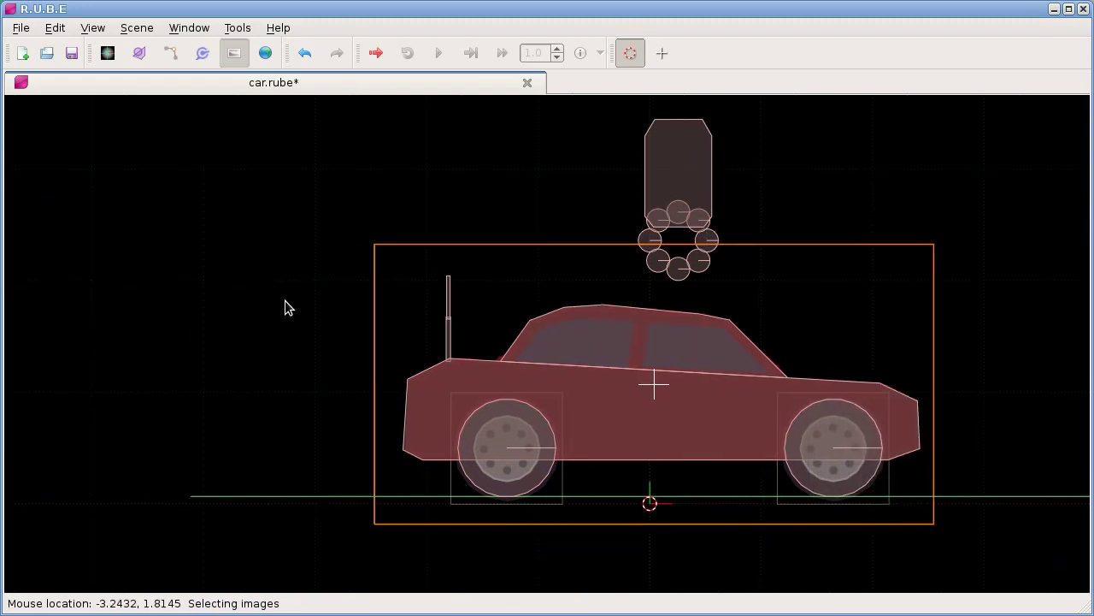
left_click(283, 298)
key("j")
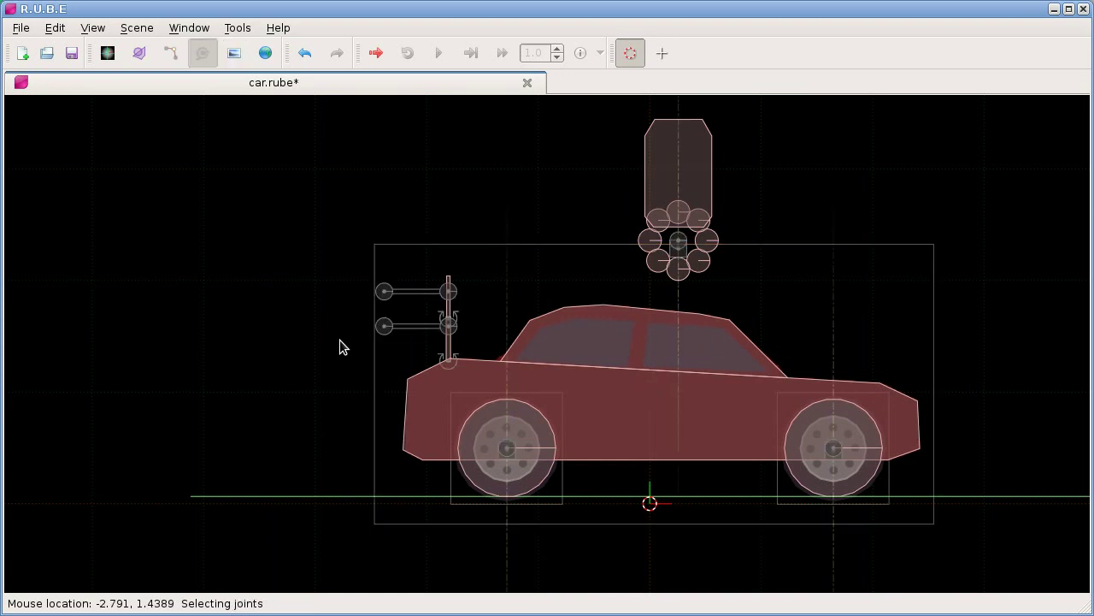
left_click_drag(348, 266, 476, 402)
scroll(476, 403, "up", 5)
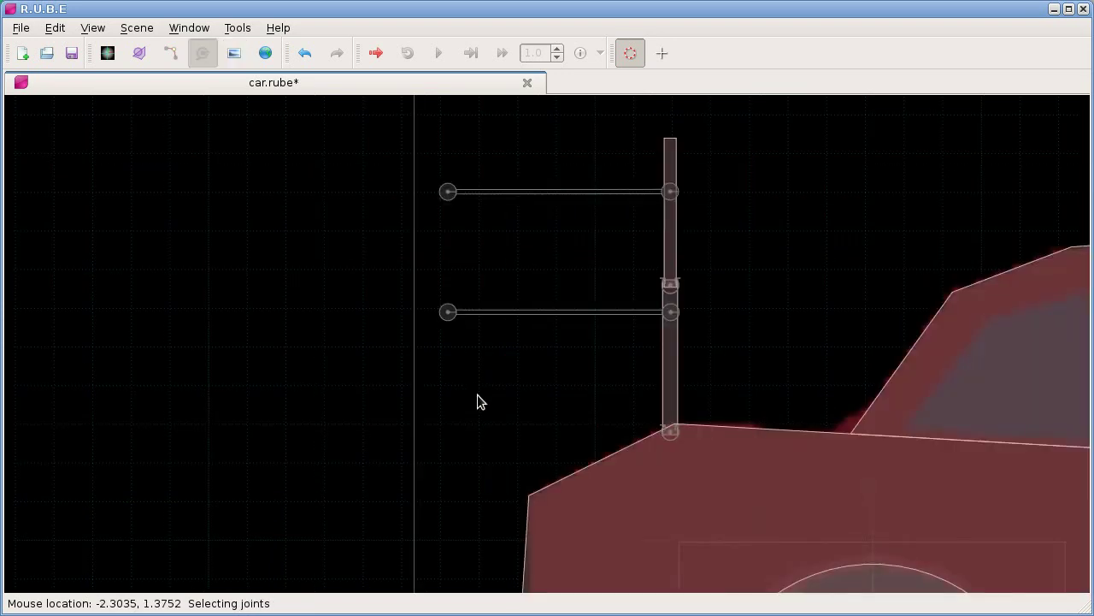
left_click_drag(531, 419, 369, 309)
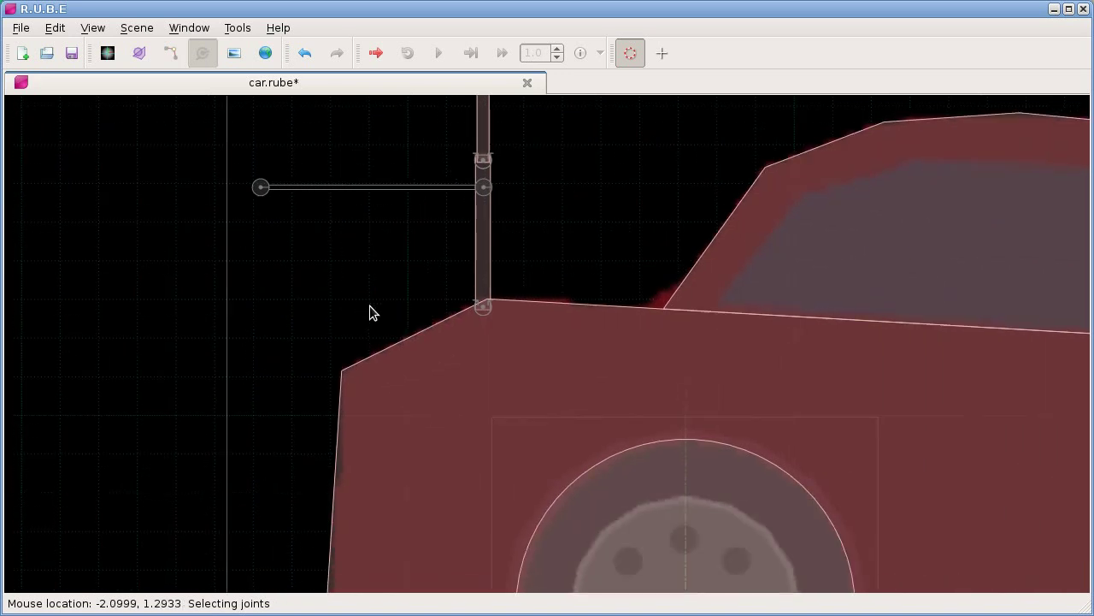
scroll(374, 315, "down", 2)
left_click(449, 308)
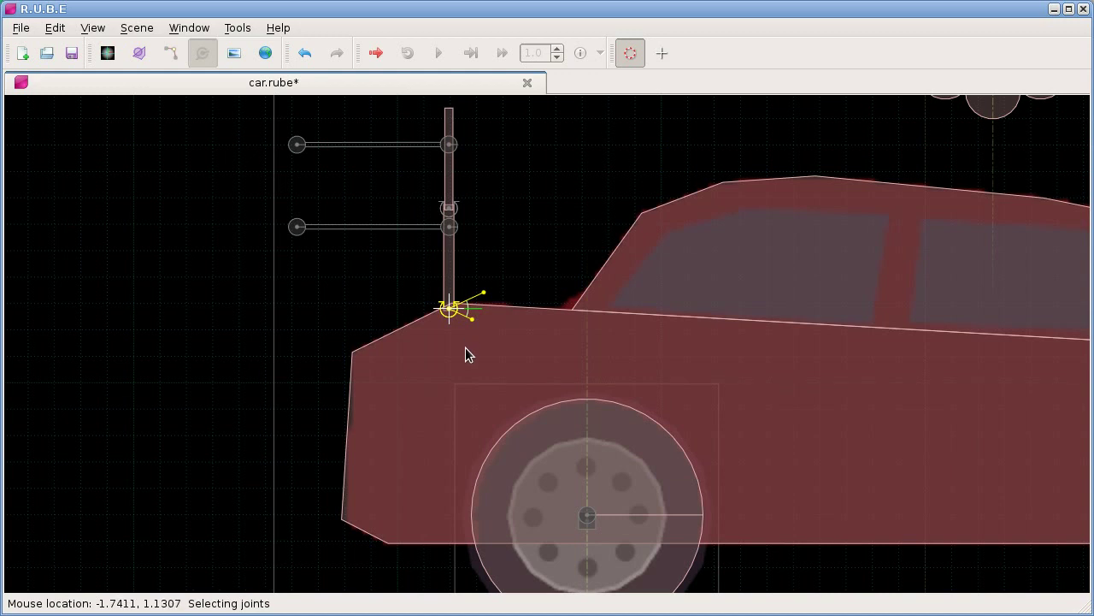
Step: Try translating anchor A of the antenna base joint by about -0.06, -0.18, and its anchor B by about -0.10, 0.06
key("g")
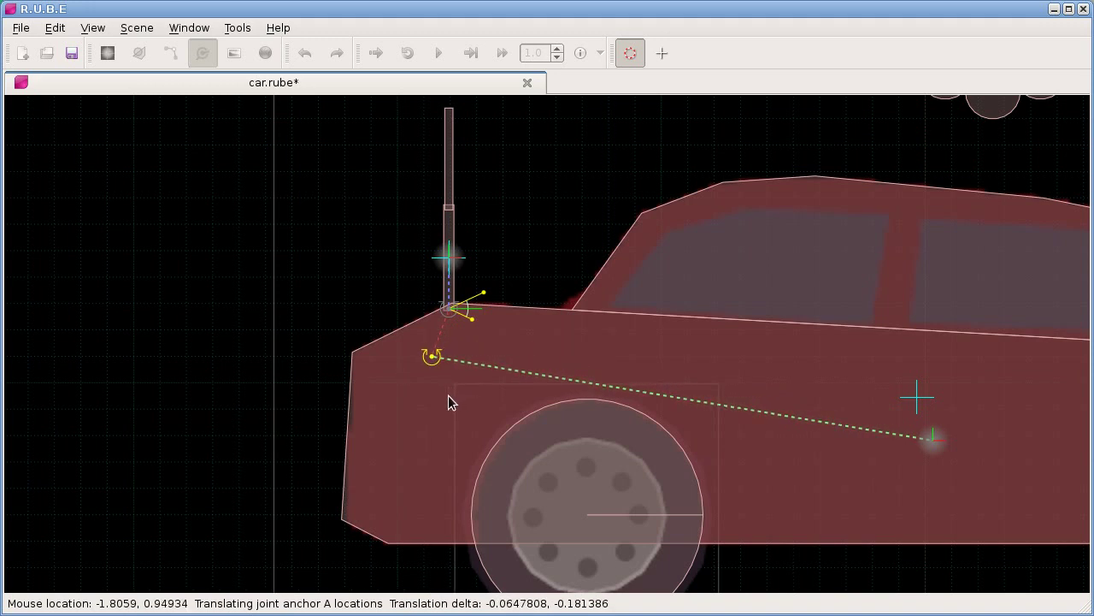
key("Escape")
key("t")
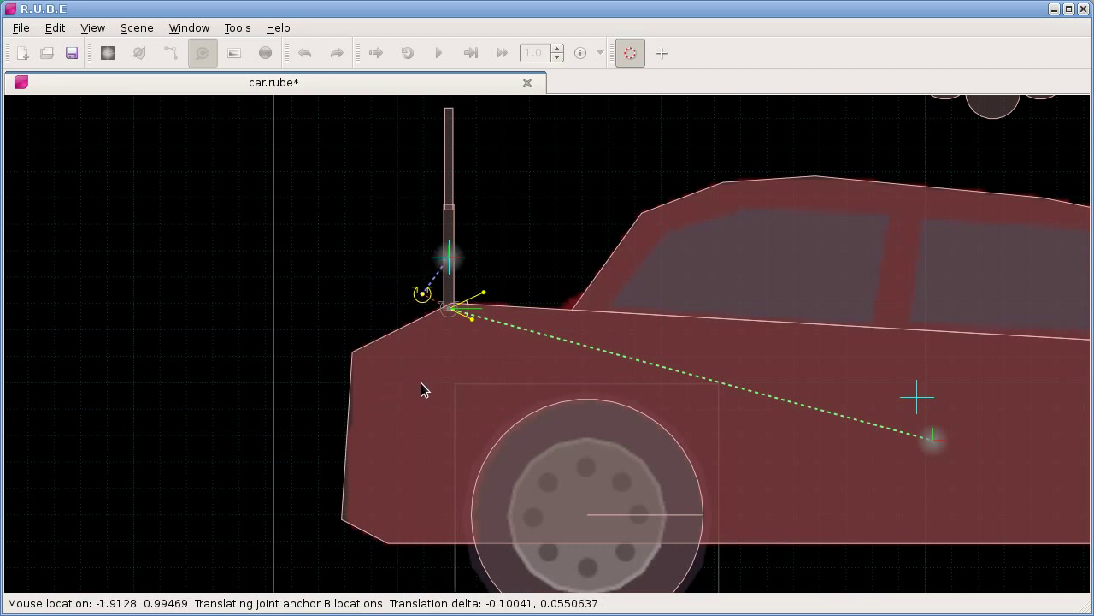
key("Escape")
Step: Repeatedly switch the translation between the antenna base joint's anchors A and B, ending on anchor B, and cancel the move
key("t")
key("Escape")
key("t")
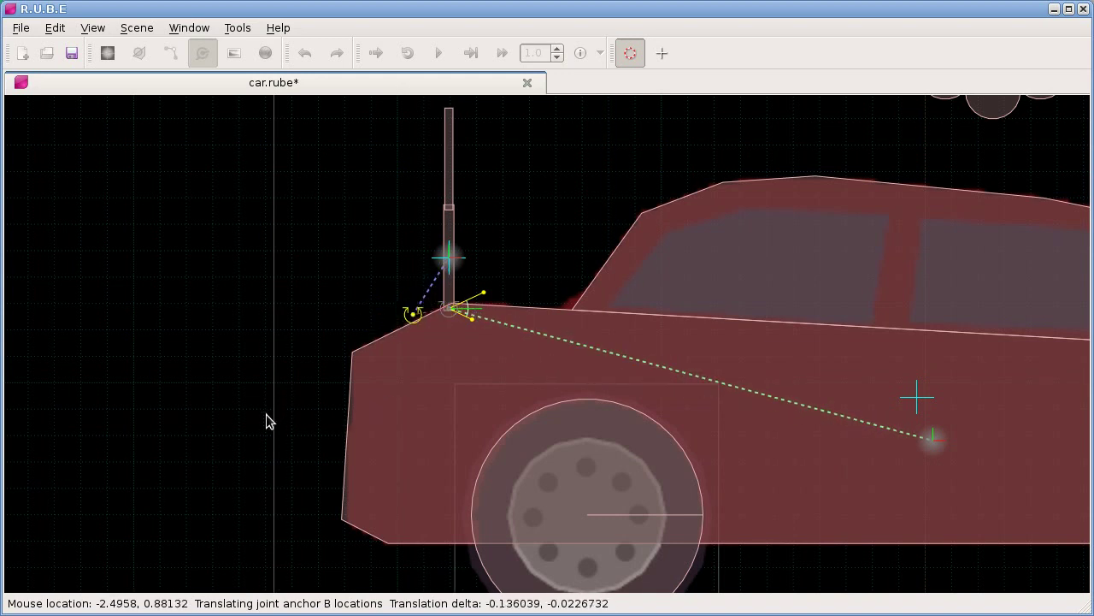
key("Escape")
key("t")
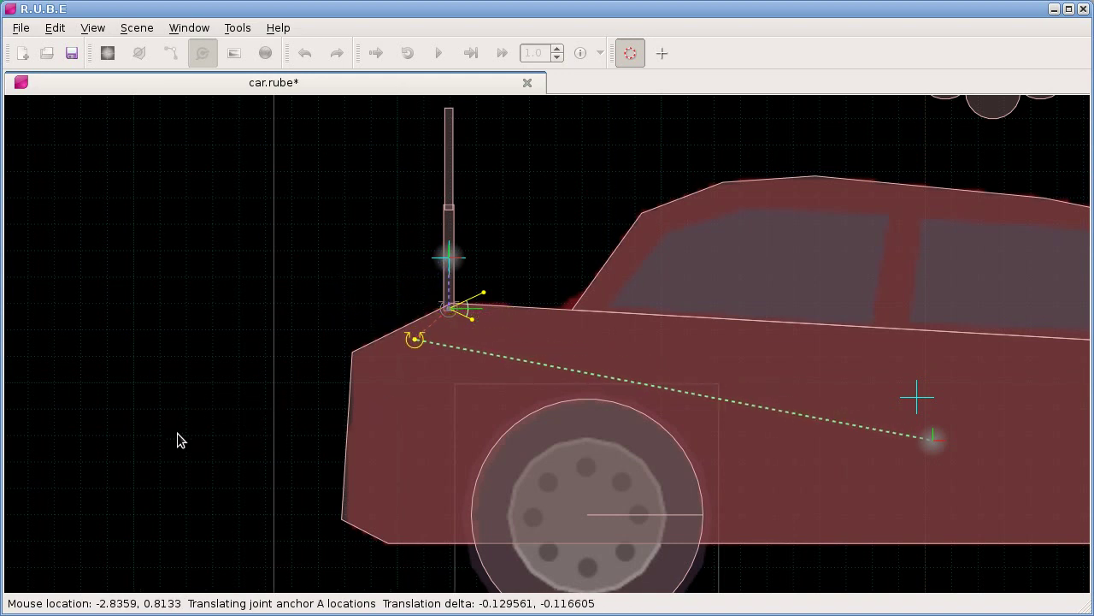
key("Escape")
key("t")
key("Escape")
key("t")
key("Escape")
key("t")
key("Escape")
key("t")
key("Escape")
key("t")
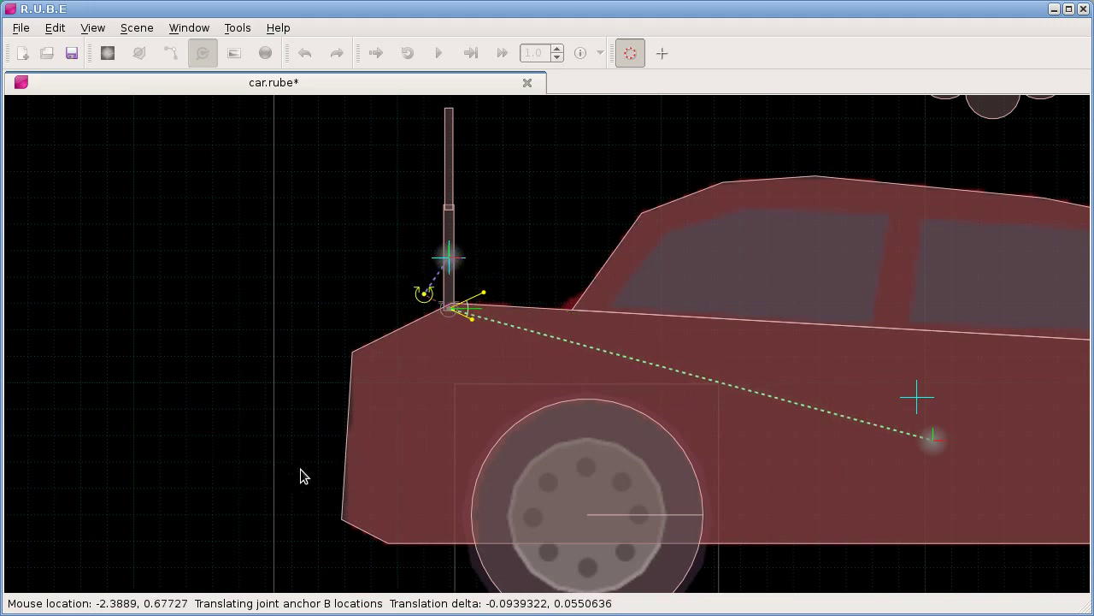
key("Escape")
key("t")
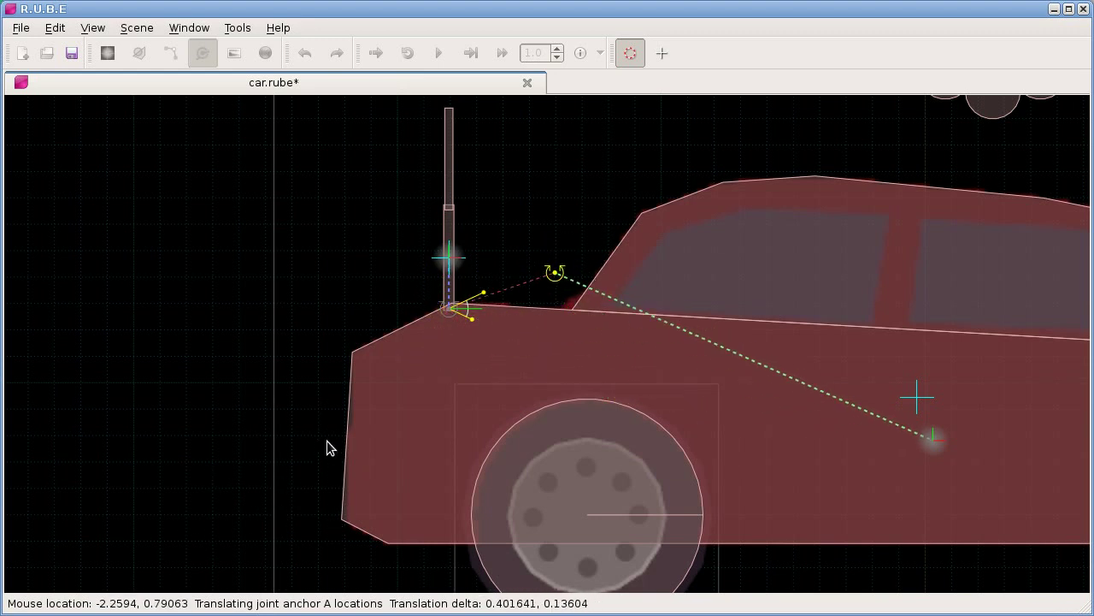
key("Escape")
key("t")
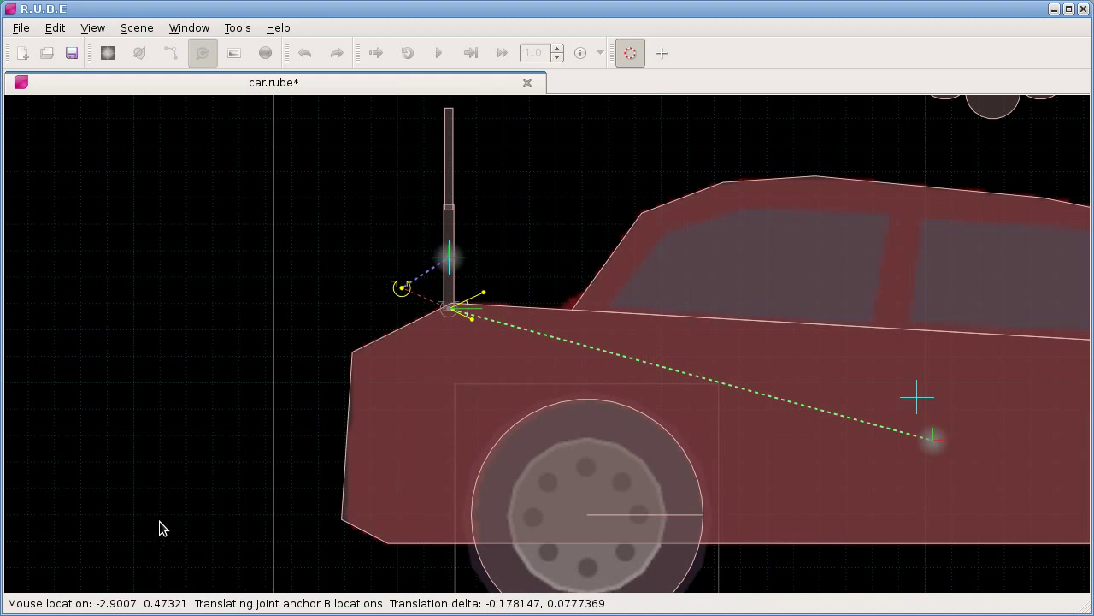
key("t")
key("t")
key("t")
key("t")
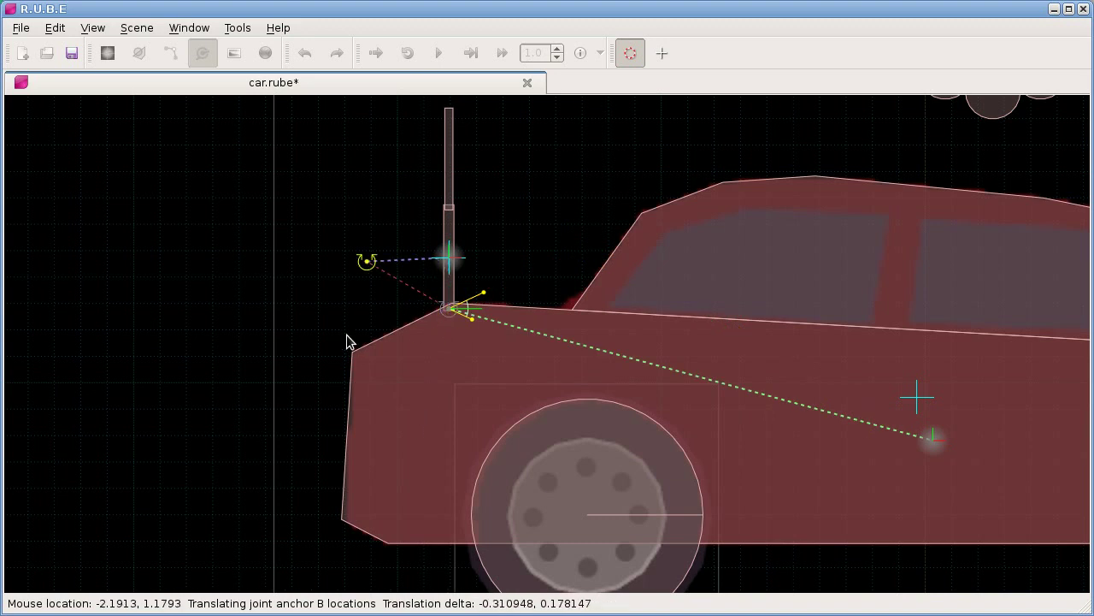
key("Escape")
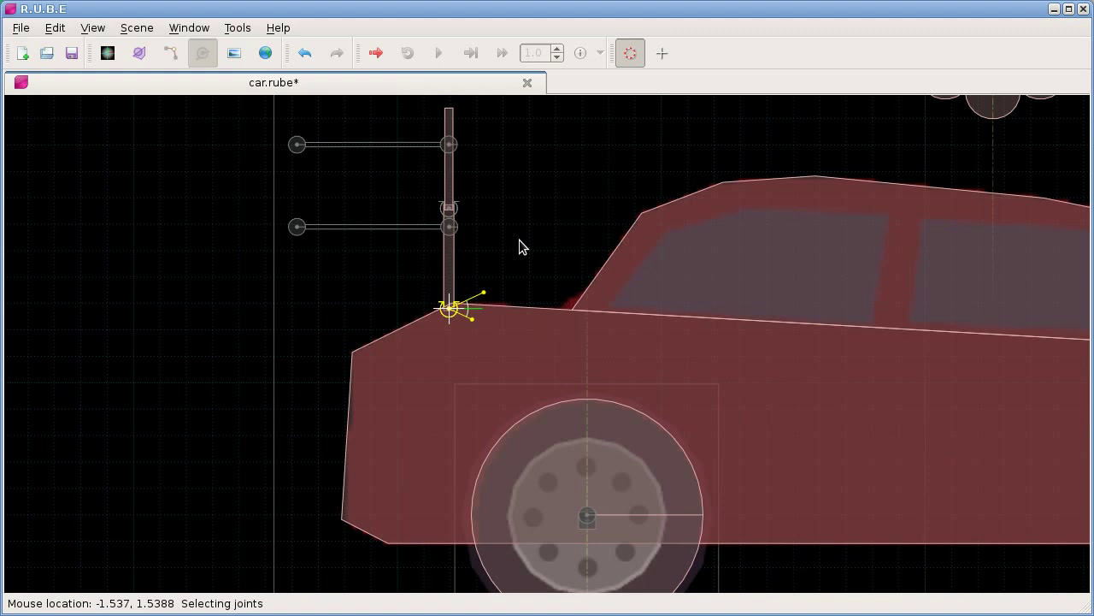
Step: Select the upper of the two horizontal joints attached to the antenna
scroll(508, 180, "up", 4)
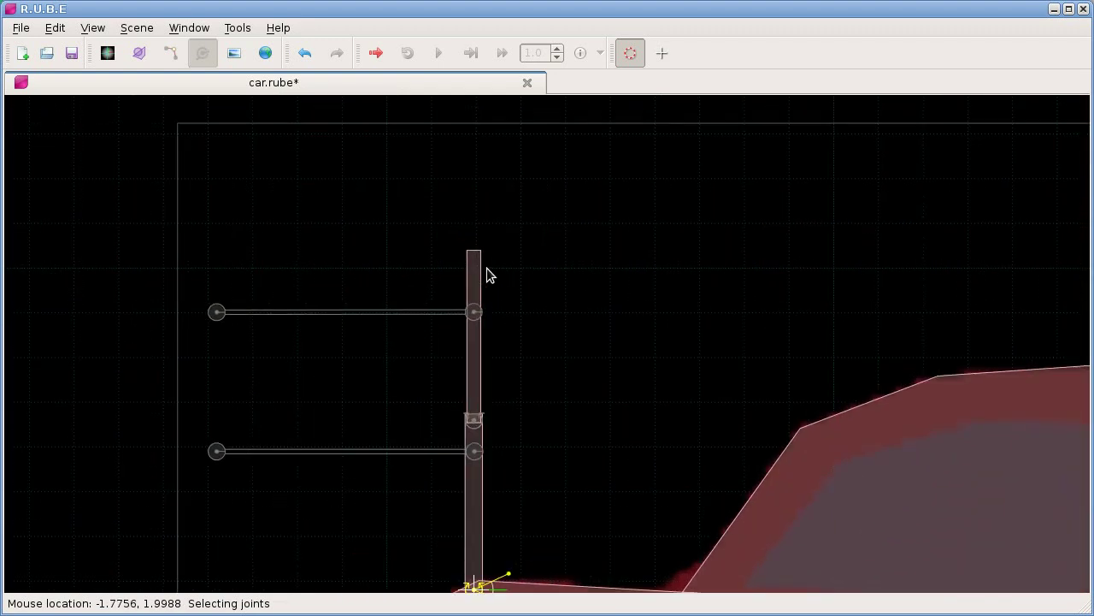
scroll(504, 276, "down", 2)
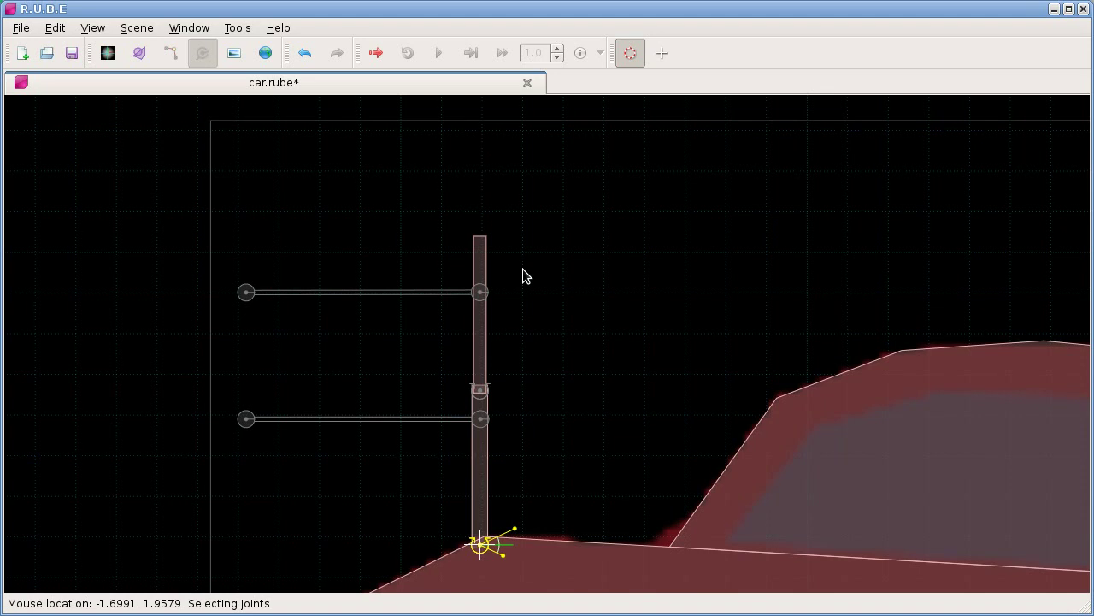
scroll(530, 282, "down", 1)
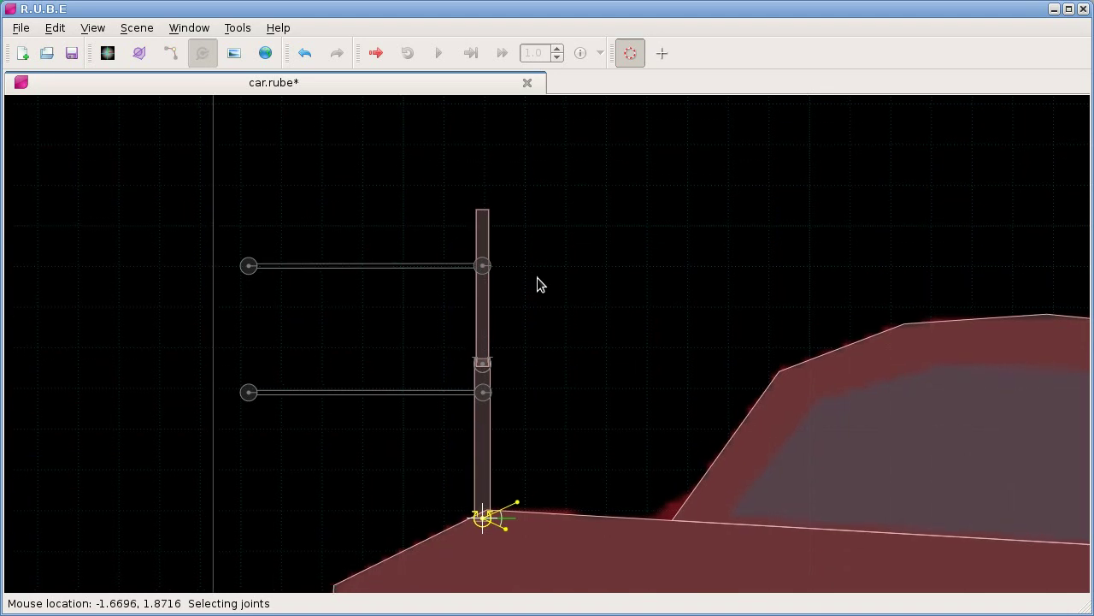
left_click(504, 283)
left_click(492, 281)
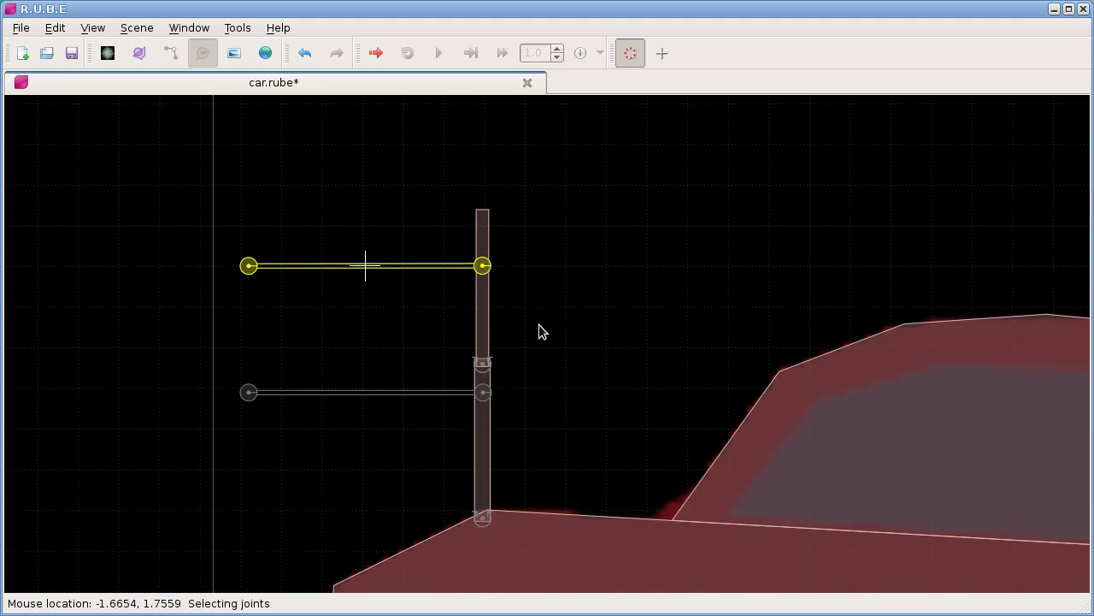
Step: Try translating the upper antenna joint's anchor A, its anchor B and its length target in turn
key("a")
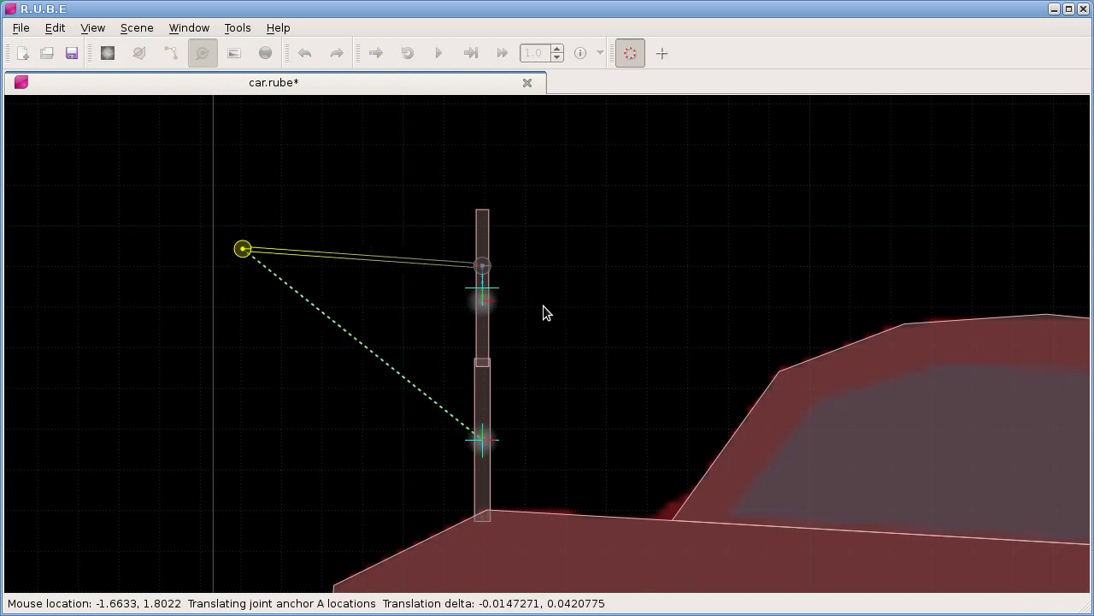
key("b")
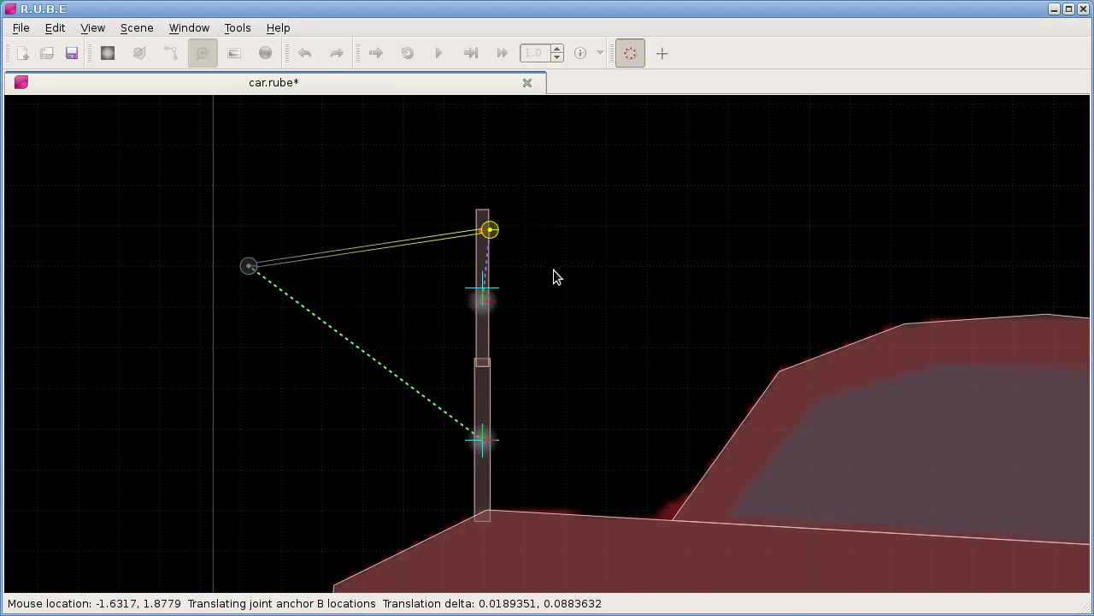
key("l")
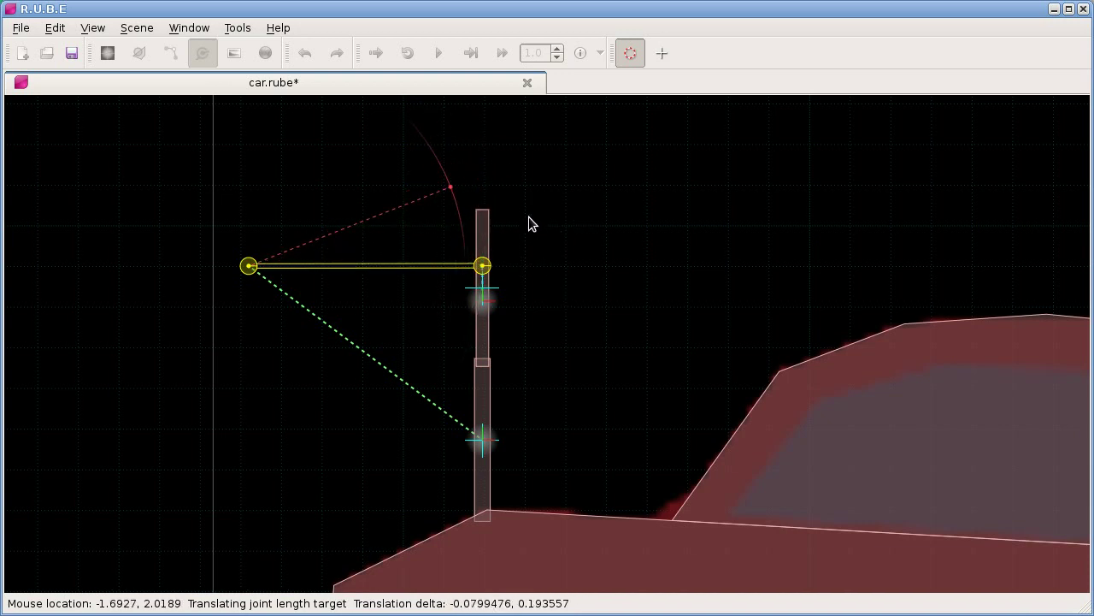
Step: Cycle the translation through the upper joint's anchor A, anchor B and length target several more times, and end it on the length target
key("a")
key("b")
key("l")
key("a")
key("b")
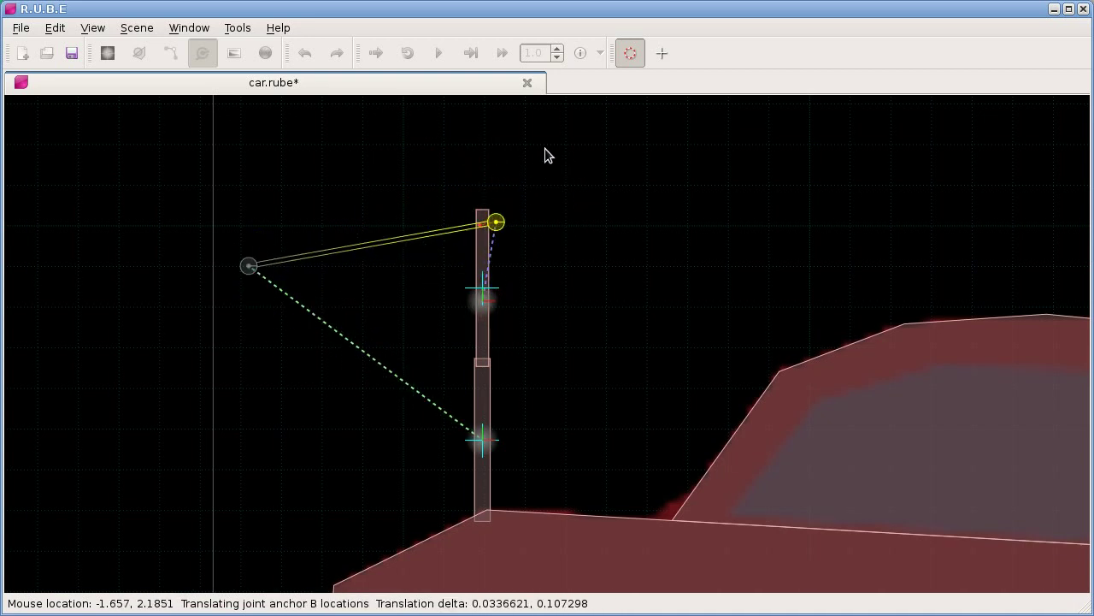
key("l")
key("a")
key("b")
key("l")
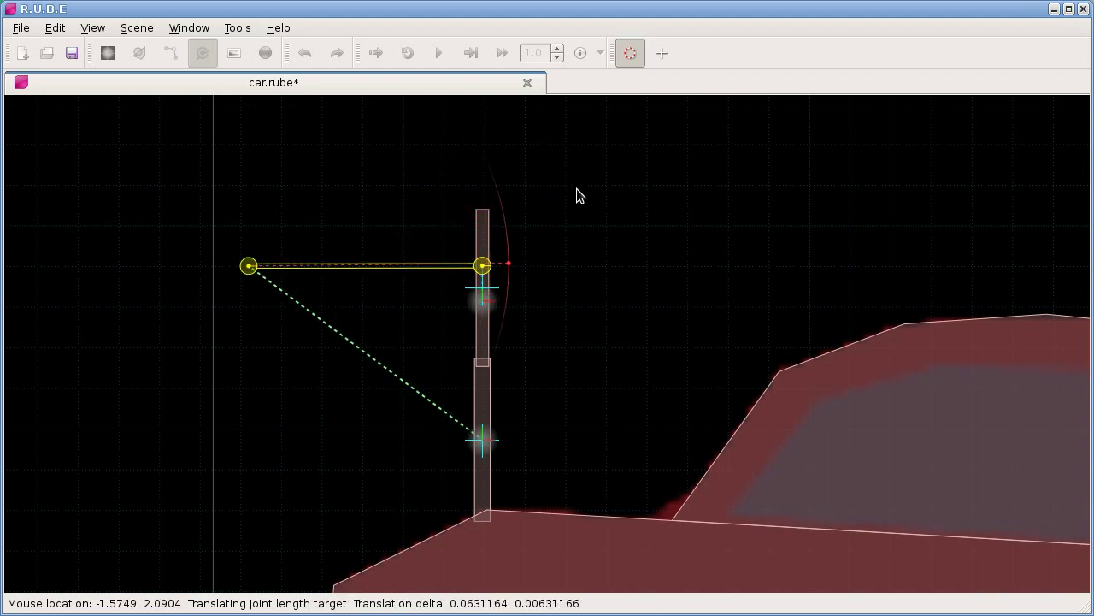
left_click(583, 176)
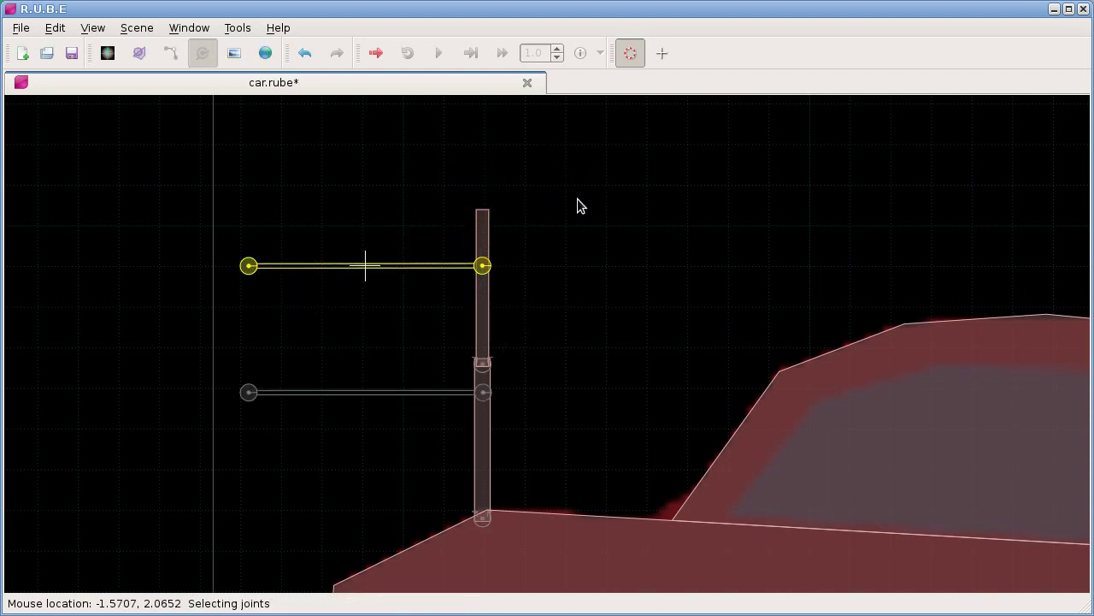
scroll(560, 334, "down", 2)
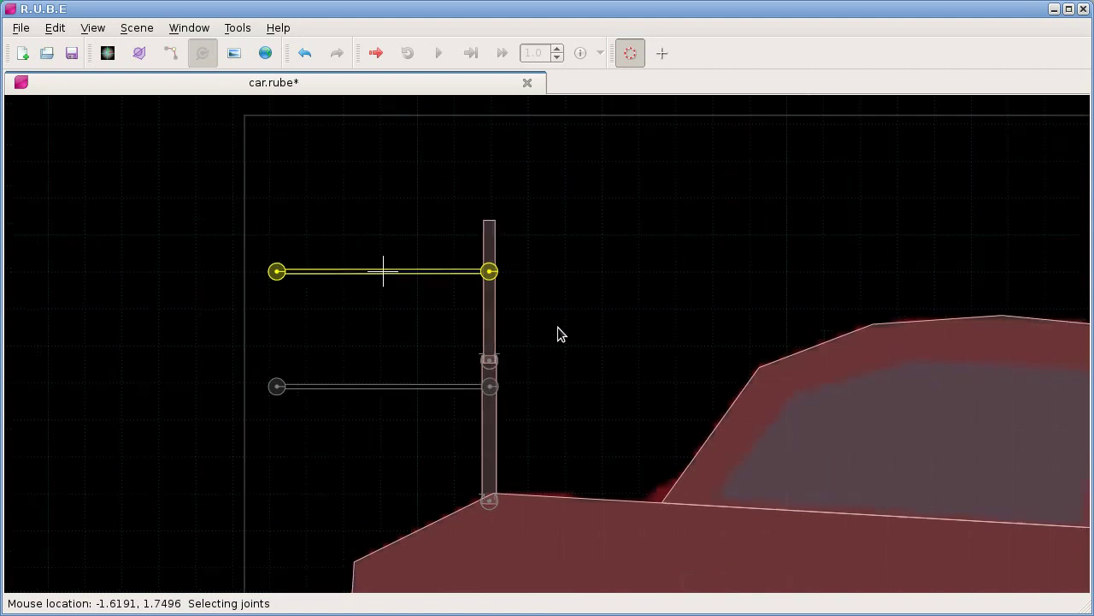
scroll(589, 332, "down", 1)
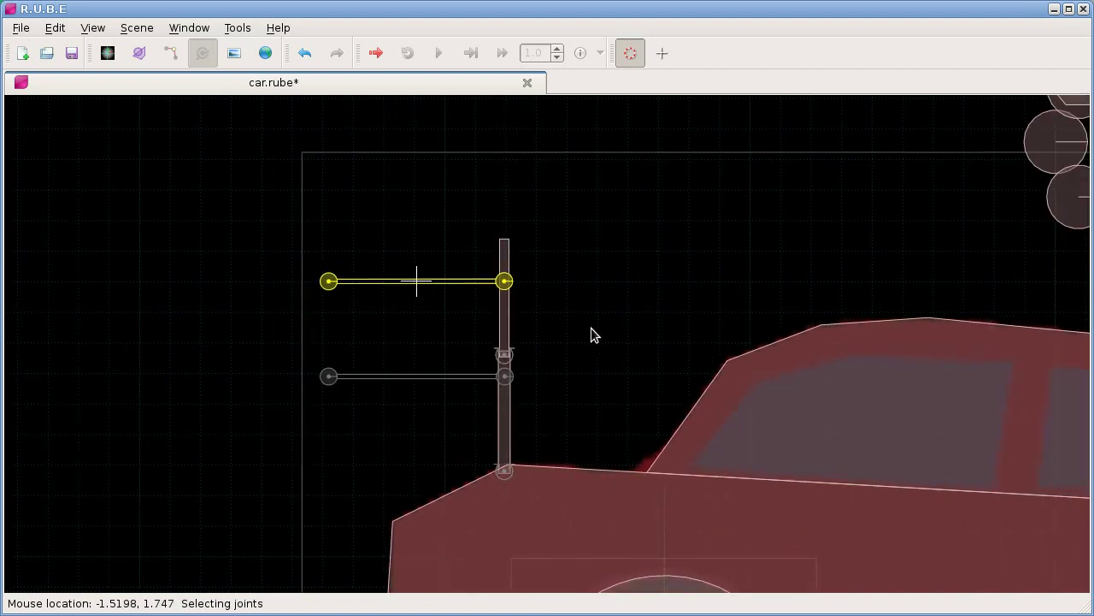
scroll(591, 329, "down", 1)
scroll(491, 308, "down", 3)
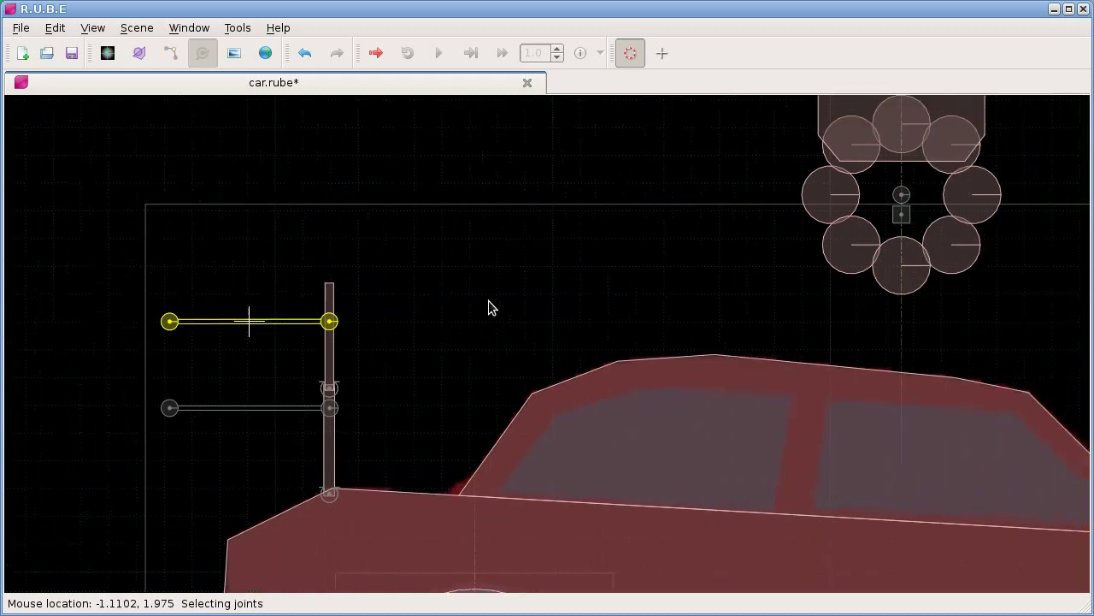
left_click_drag(505, 309, 432, 253)
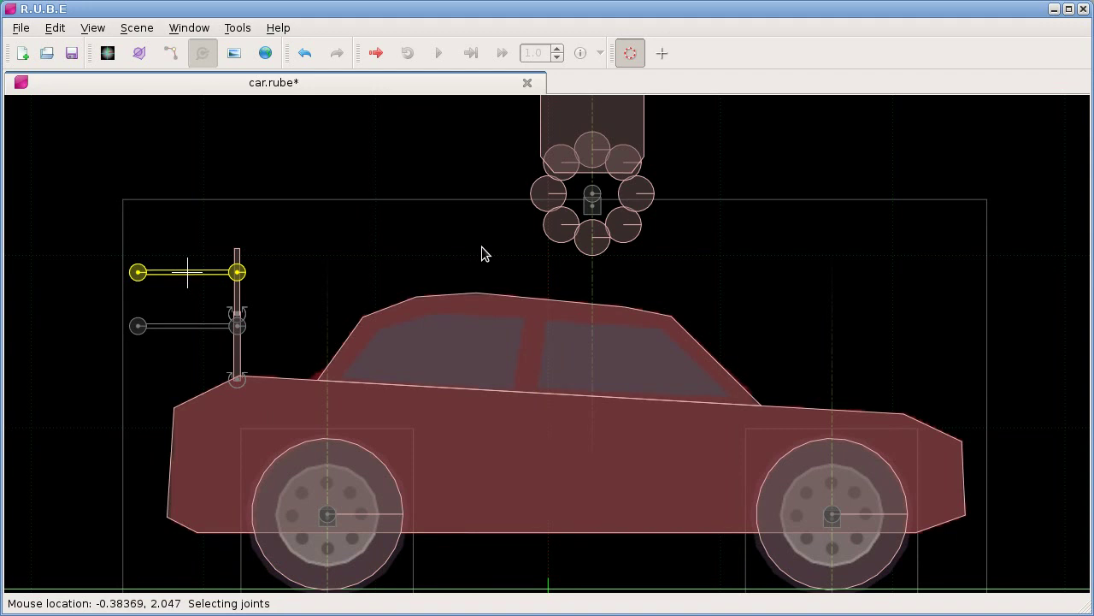
Step: Clone the car.rube view twice and tile the three views
left_click(189, 28)
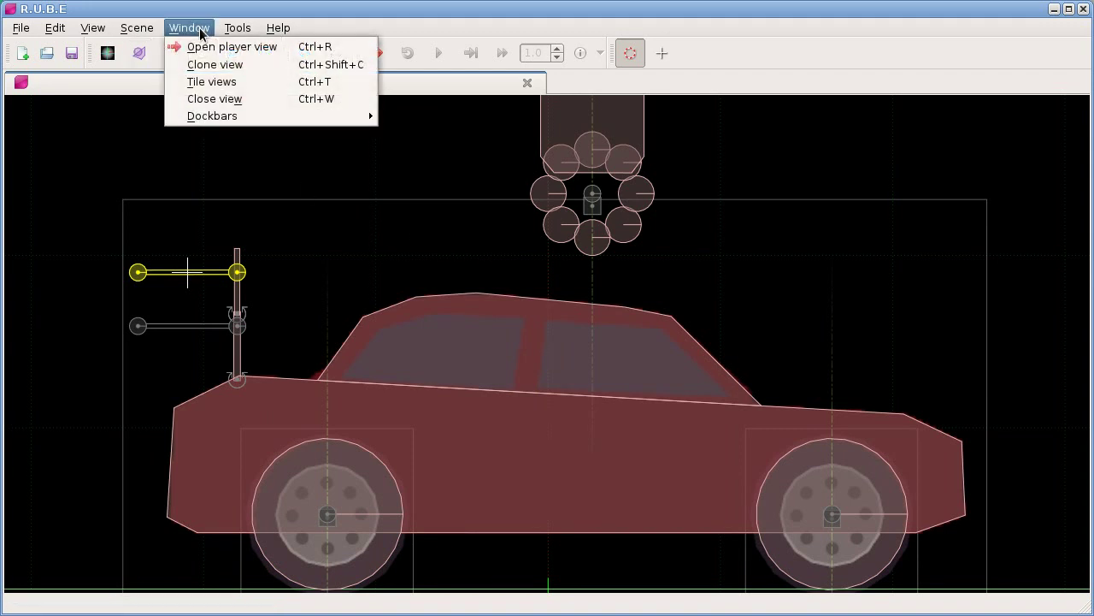
left_click(215, 70)
left_click(189, 28)
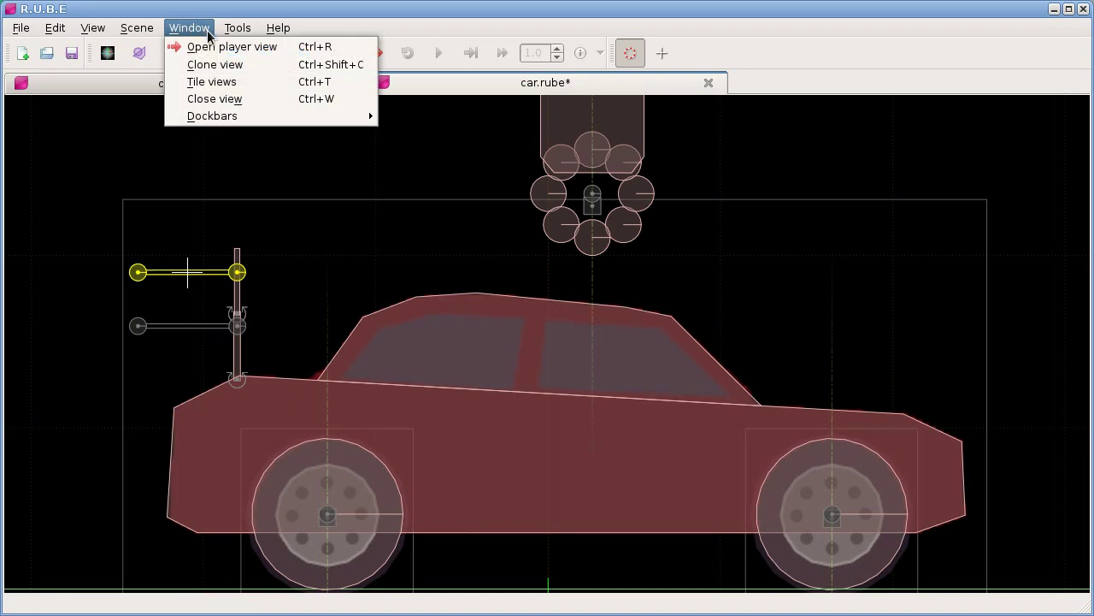
left_click(217, 66)
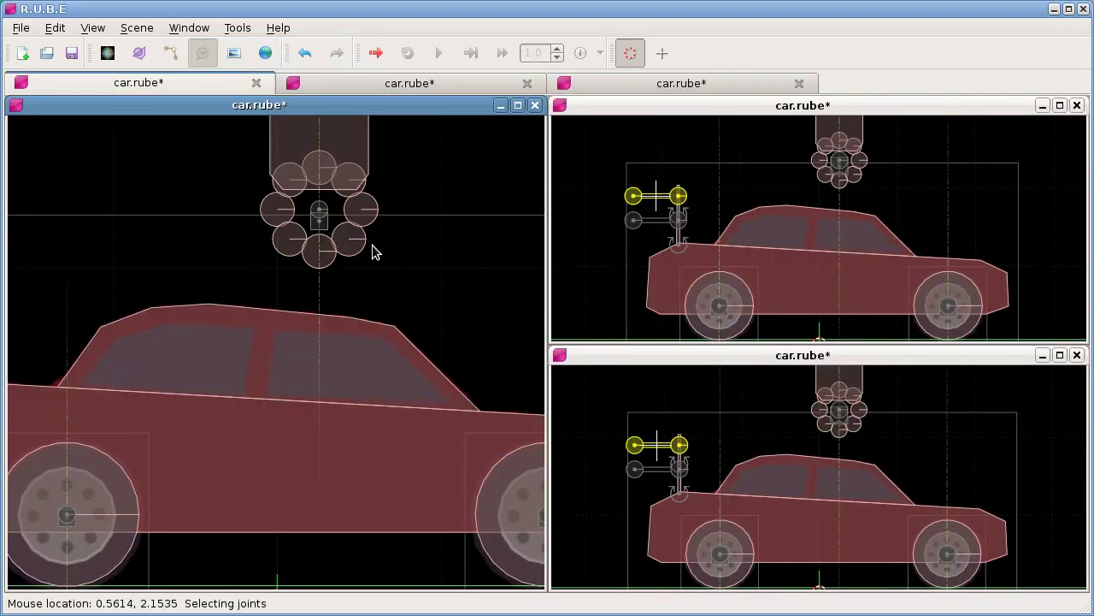
Step: Rearrange the tiled views so that one wide view spans the full width above the two smaller ones
left_click_drag(898, 109, 359, 351)
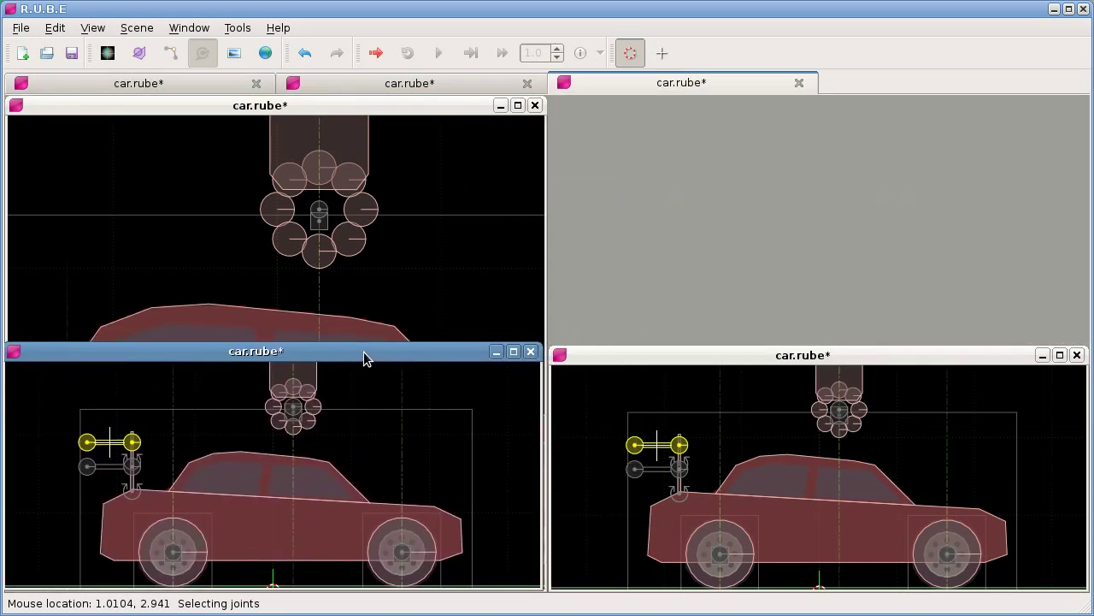
left_click(453, 106)
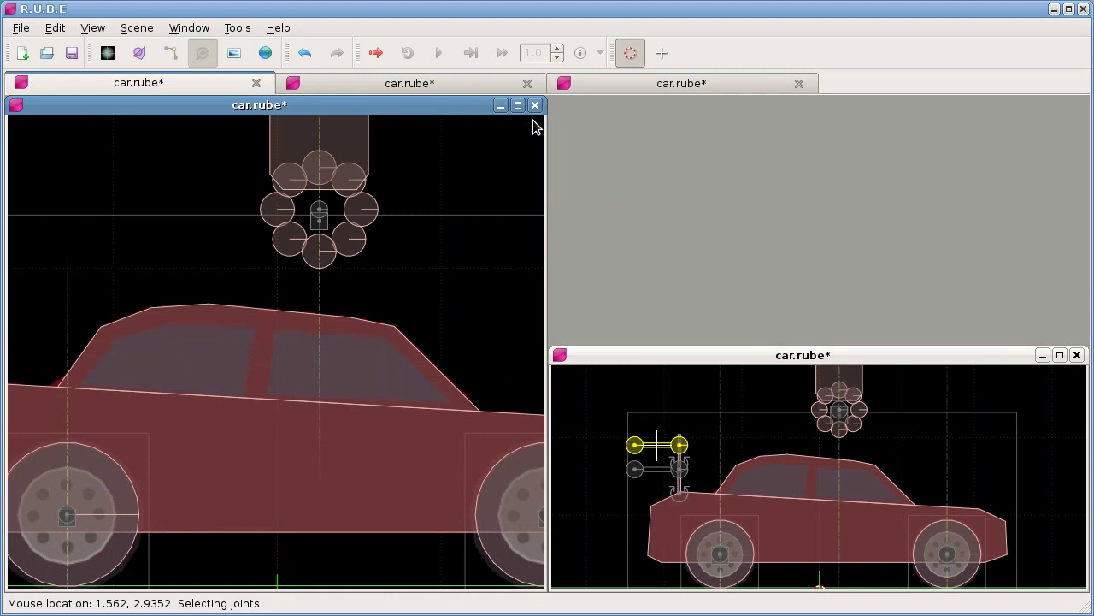
left_click_drag(544, 592, 1084, 345)
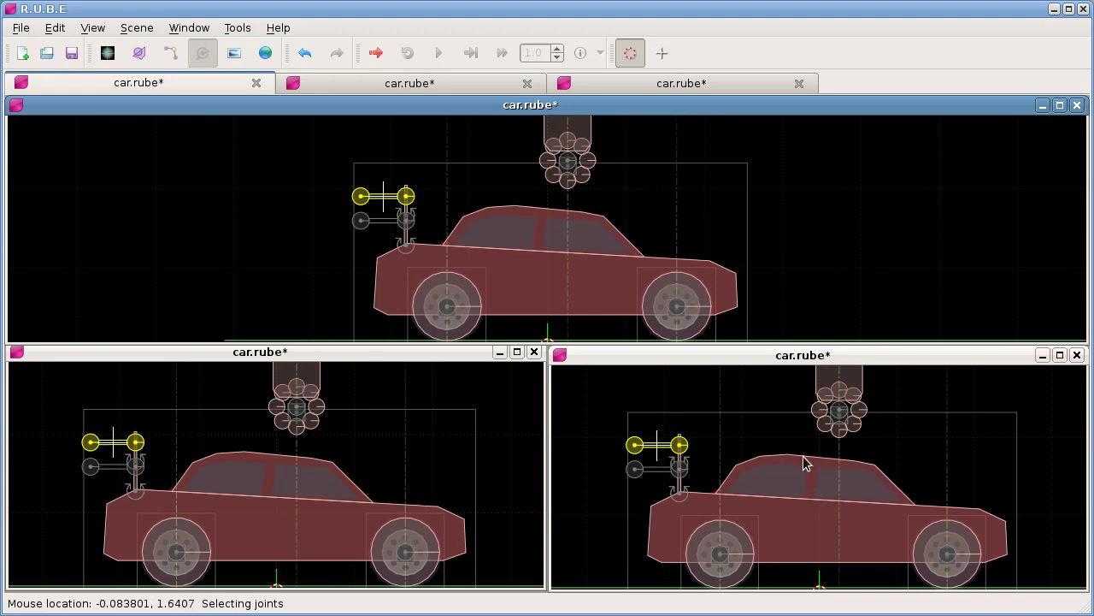
Step: Switch all three views from joint selection to body selection
left_click_drag(770, 425, 765, 468)
key("b")
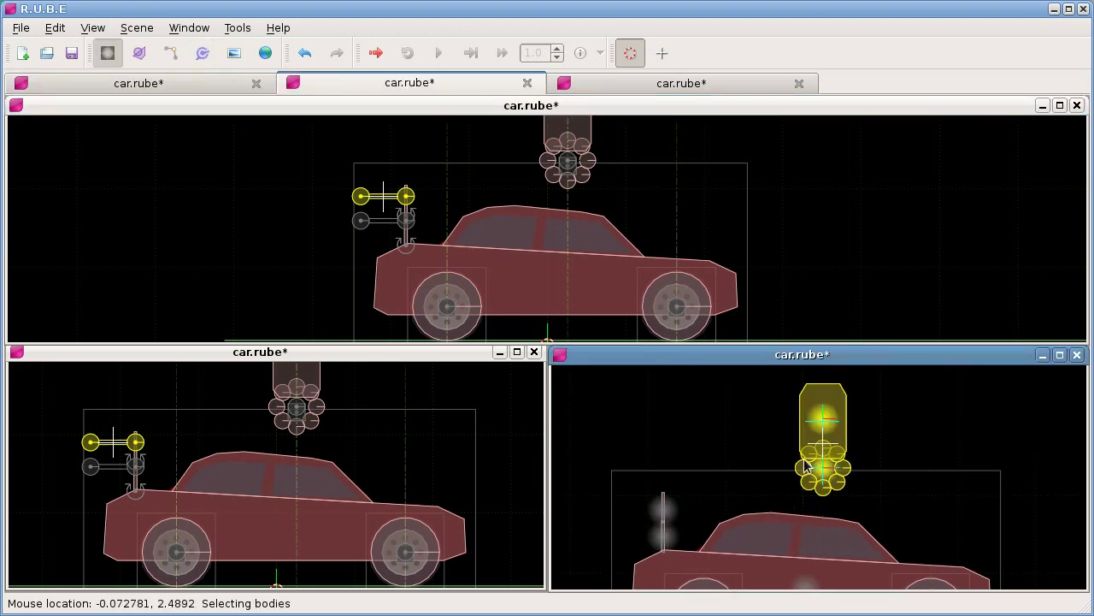
key("j")
left_click(781, 248)
key("b")
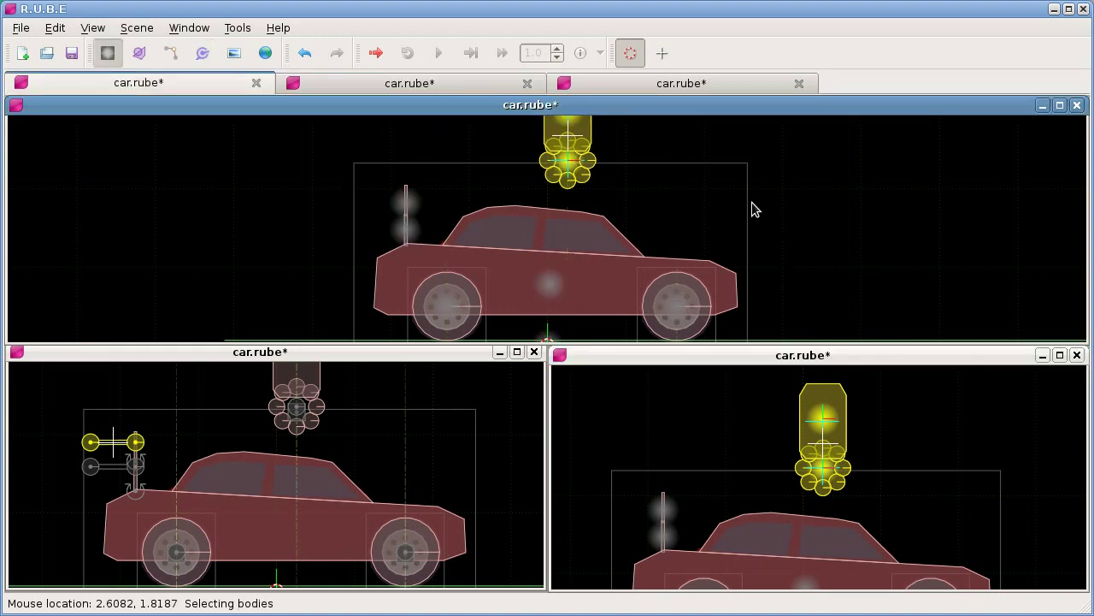
left_click(443, 439)
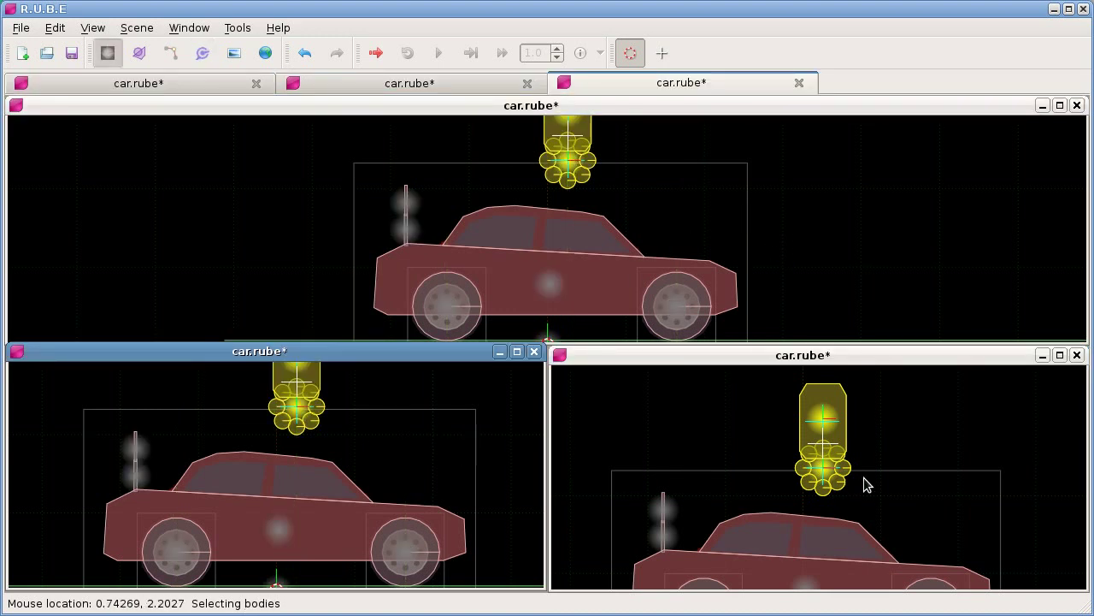
Step: Translate the selected bodies above the car by about -1.94, -0.60 to the antenna, and move them again to just above the rear roof edge
left_click_drag(891, 448, 879, 477)
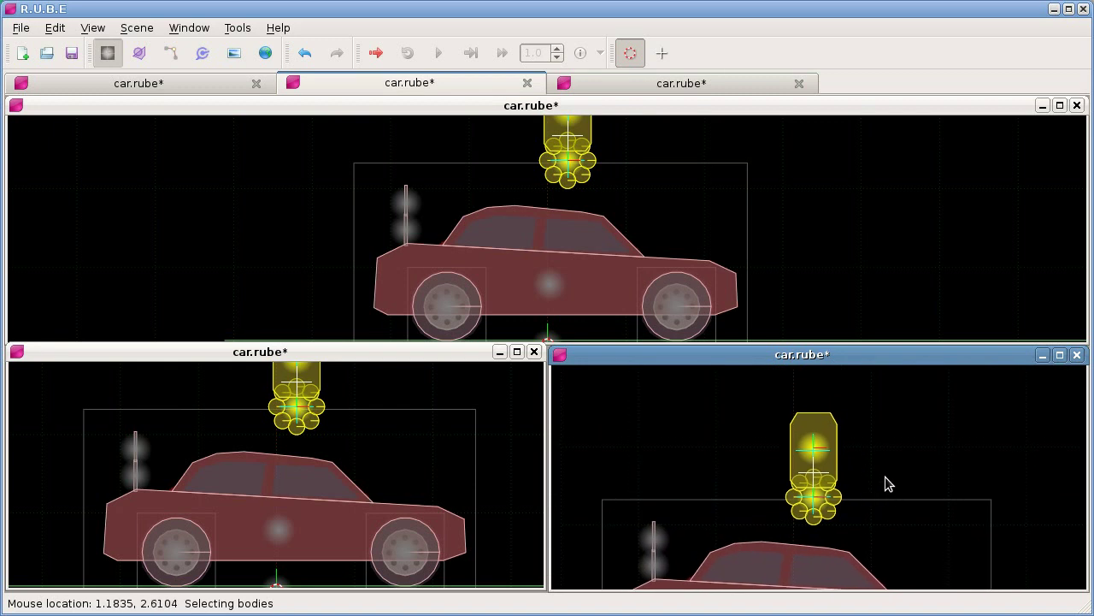
key("t")
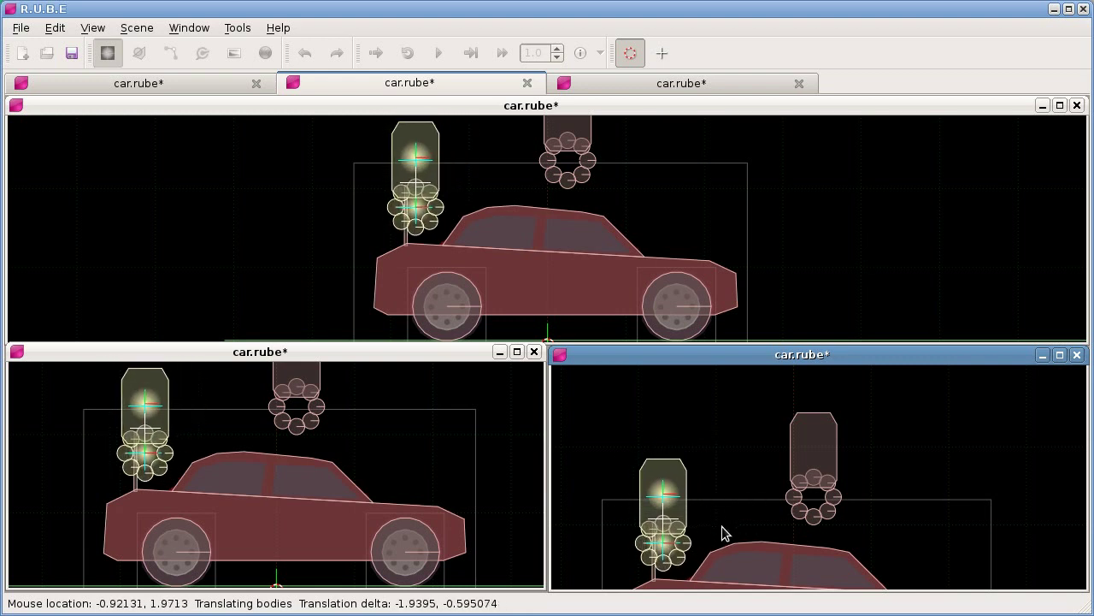
left_click(721, 527)
key("g")
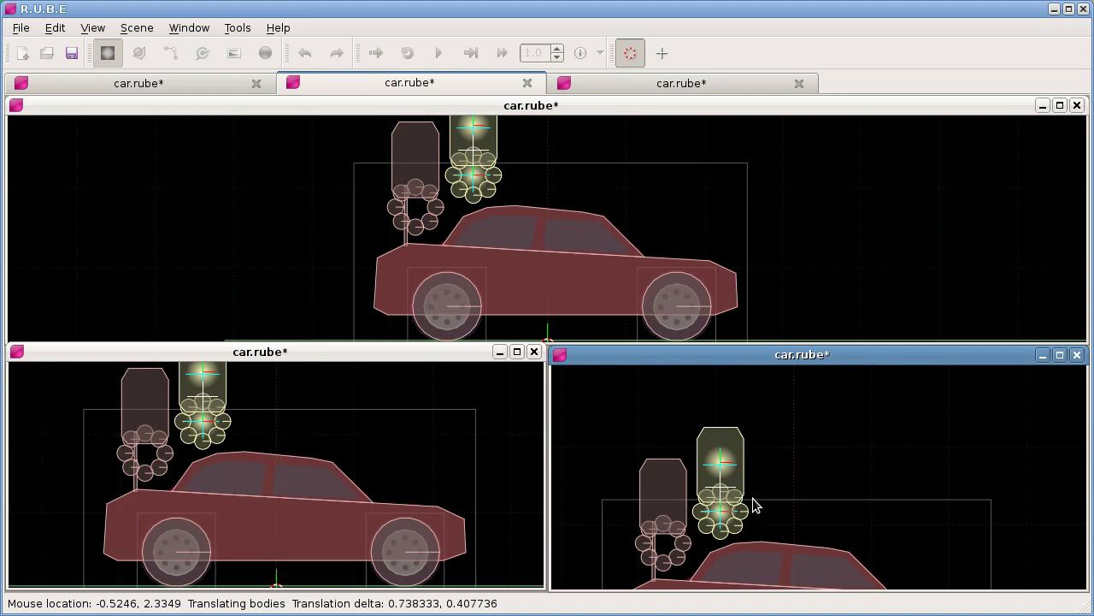
left_click(747, 511)
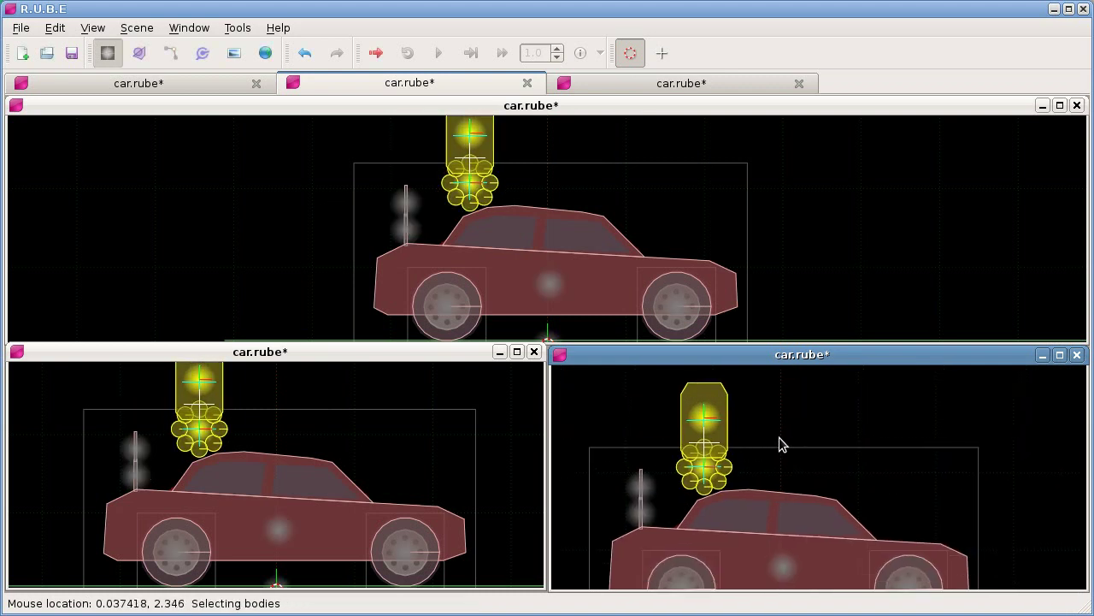
Step: Scale the selected bodies down to a fraction of their size and place them between the antenna and the rear window
key("s")
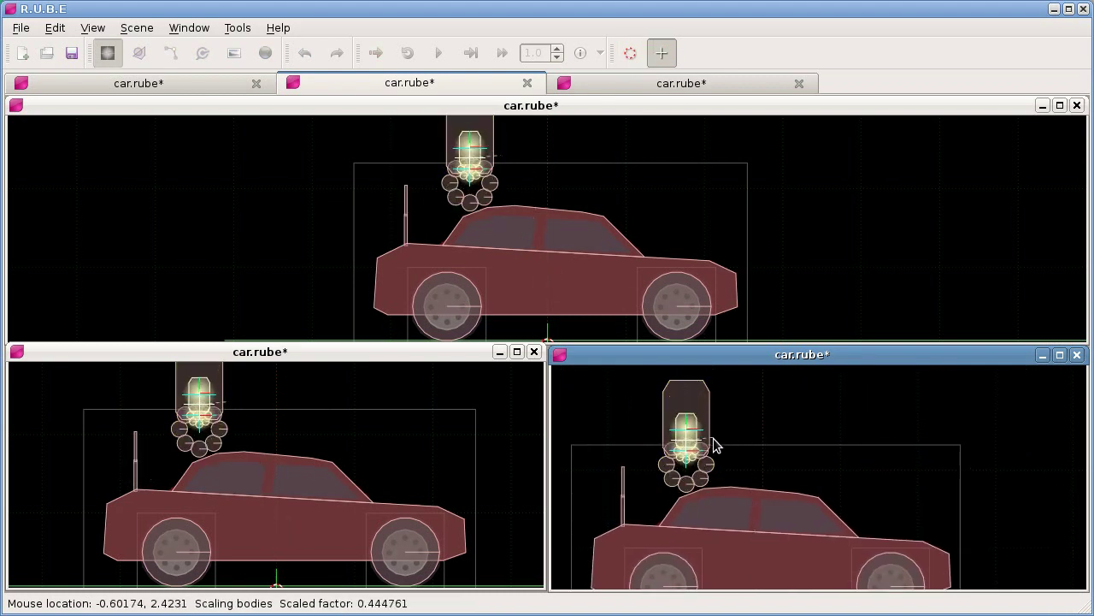
left_click(713, 437)
key("g")
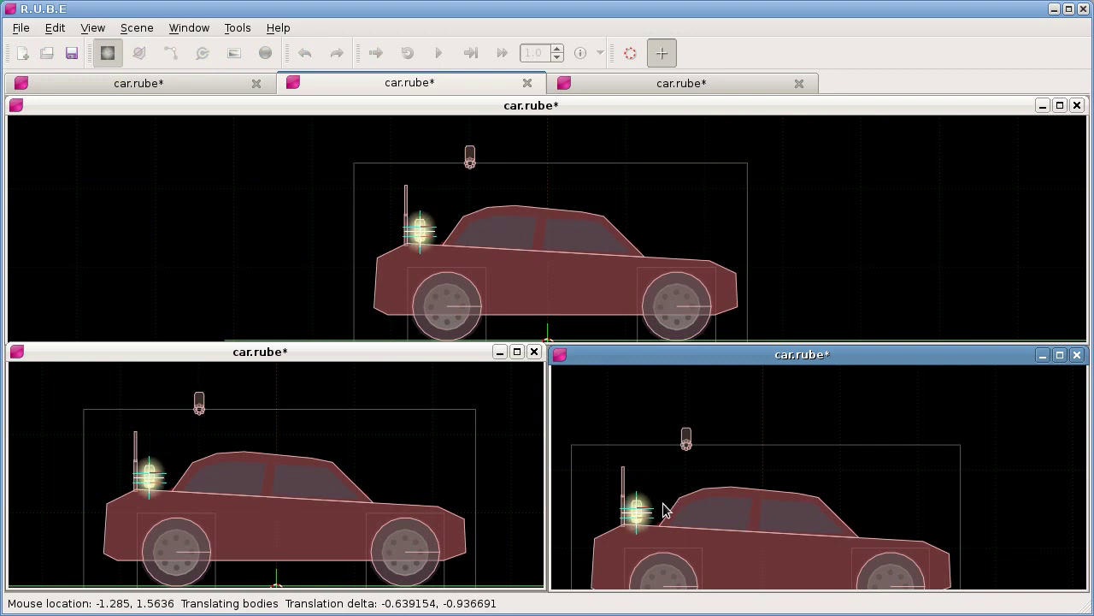
left_click(662, 508)
Step: Frame the cabin in the wide view, the scaled bodies beside the antenna in one small view and the car's front end in the other
scroll(506, 227, "up", 5)
left_click(484, 235)
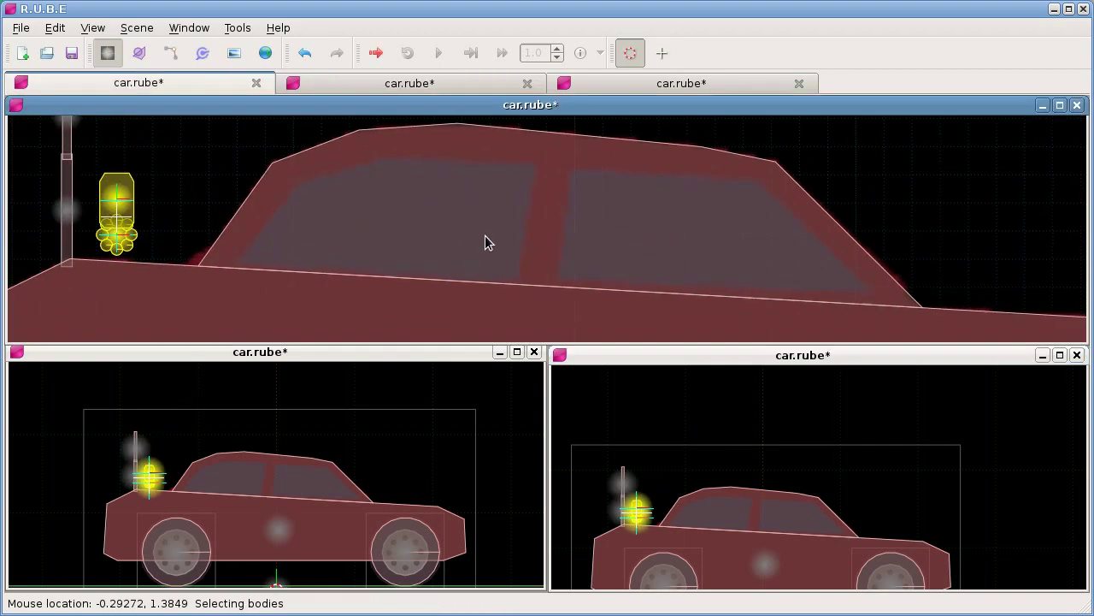
scroll(517, 235, "down", 3)
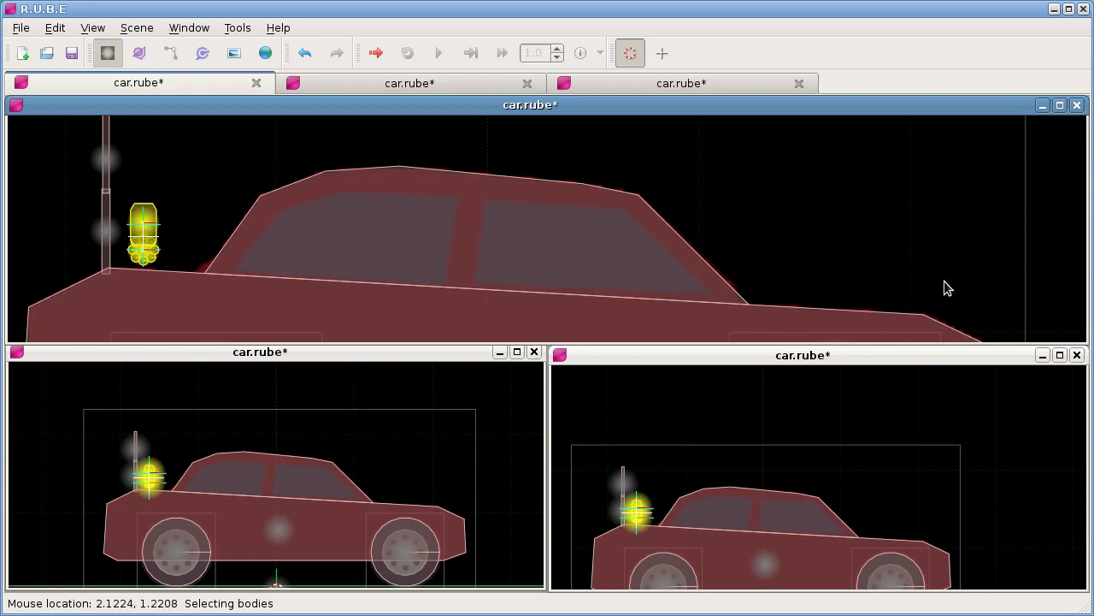
left_click(128, 462)
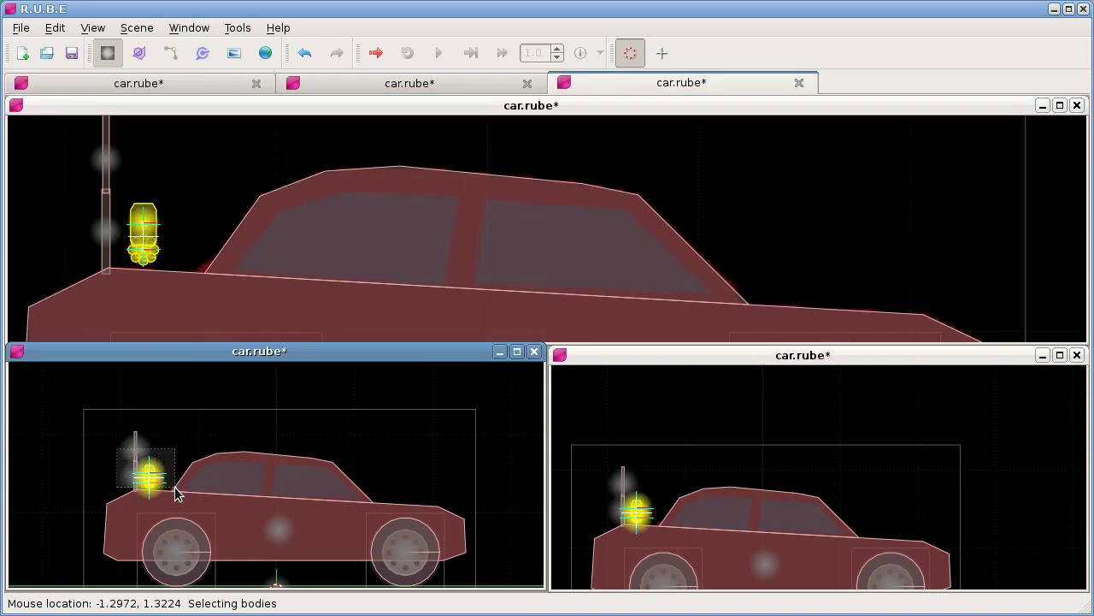
scroll(184, 496, "up", 3)
scroll(291, 498, "up", 2)
scroll(303, 496, "down", 1)
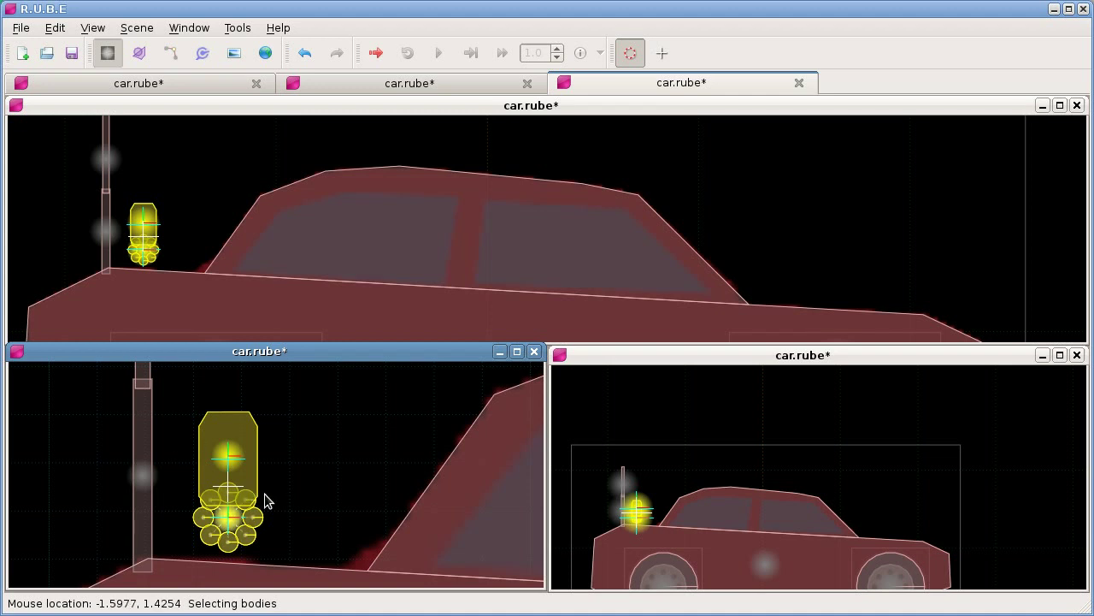
mouse_move(899, 508)
left_mouse_down()
mouse_move(966, 573)
mouse_move(894, 522)
left_mouse_up()
scroll(964, 571, "up", 5)
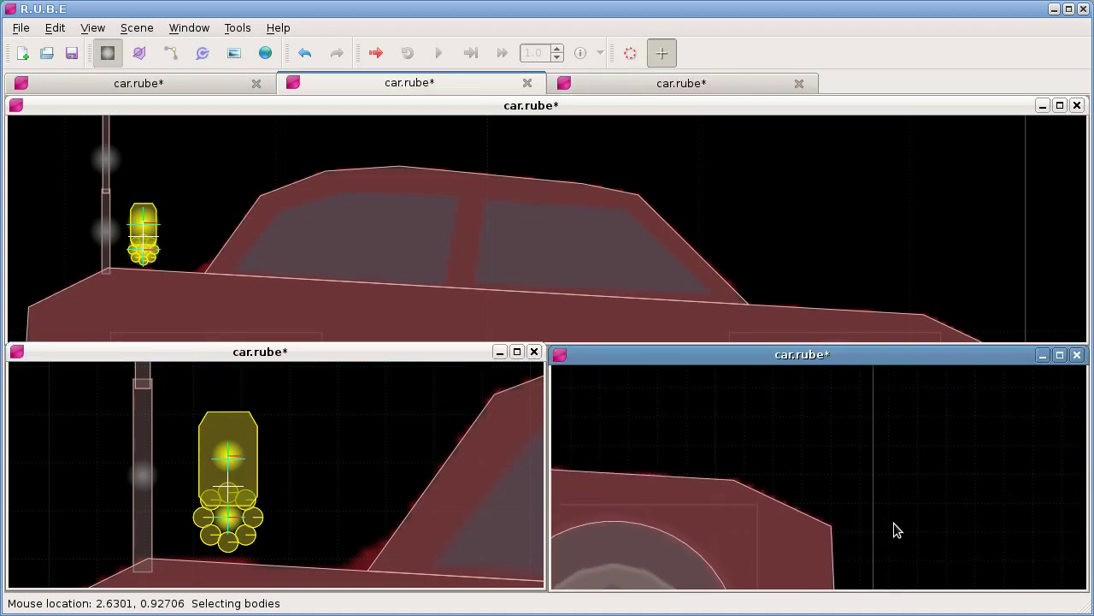
left_click_drag(670, 437, 774, 474)
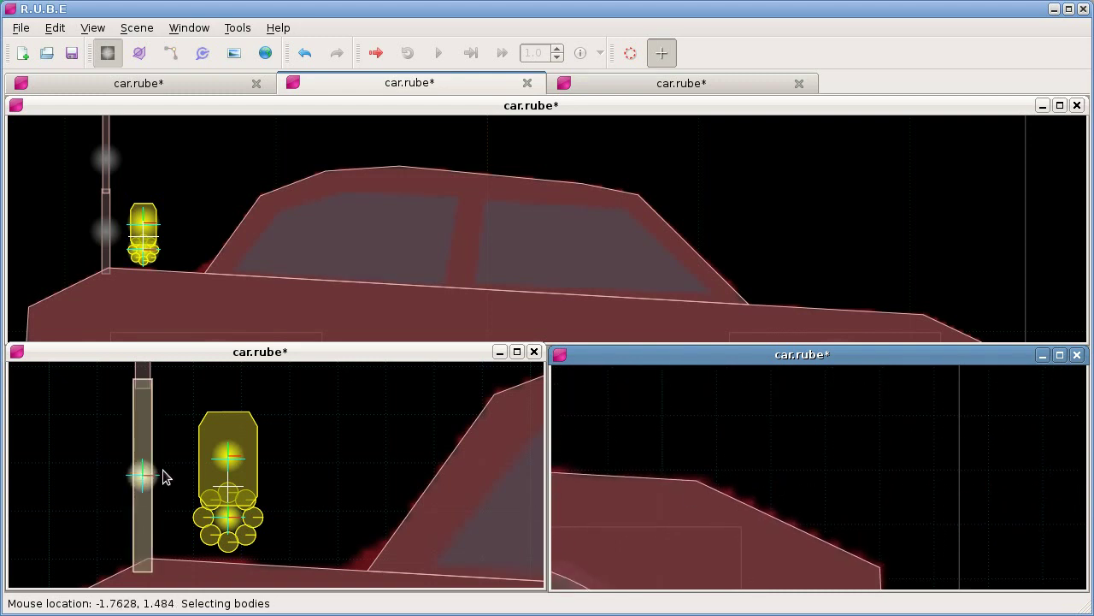
Step: Duplicate the scaled bodies beside the antenna and place the copy on the car's sloping front end, carrying it across the two close-up views
left_click(252, 486)
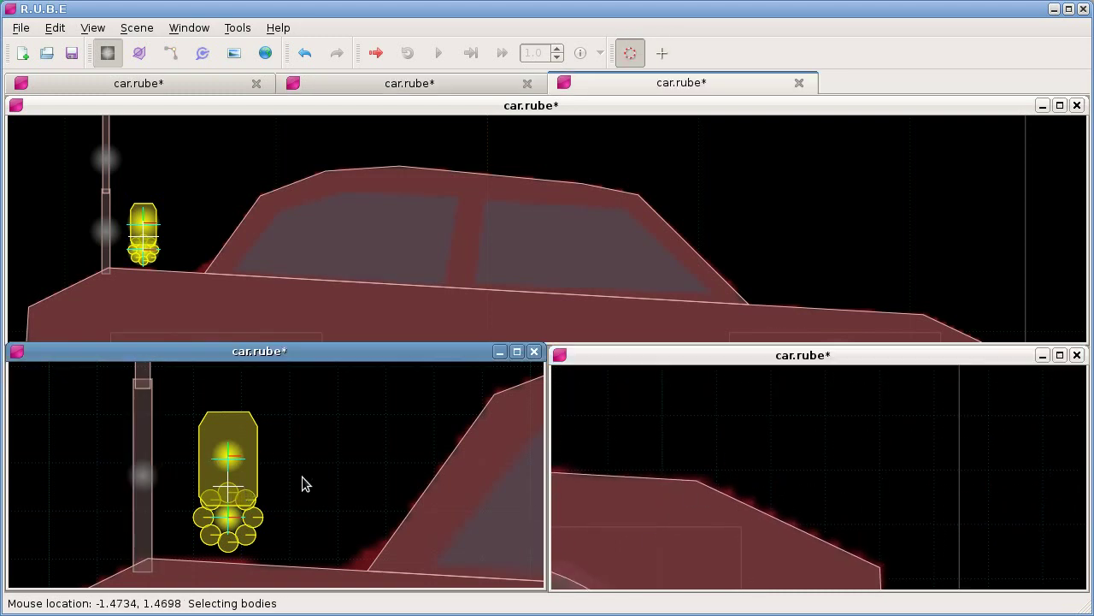
key("t")
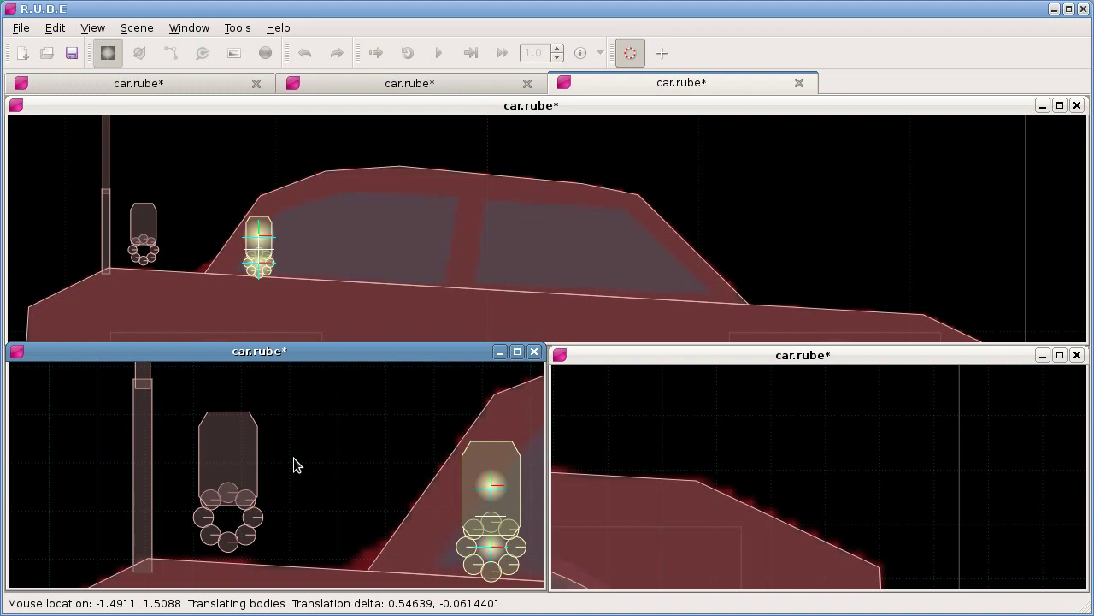
key("Escape")
key("t")
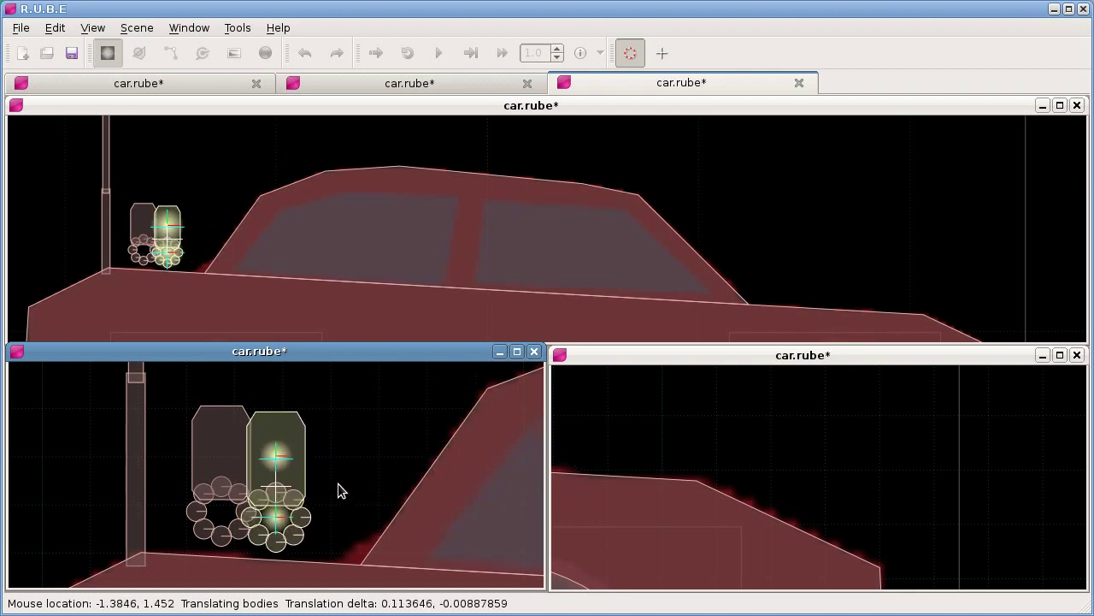
left_click(288, 494)
key("g")
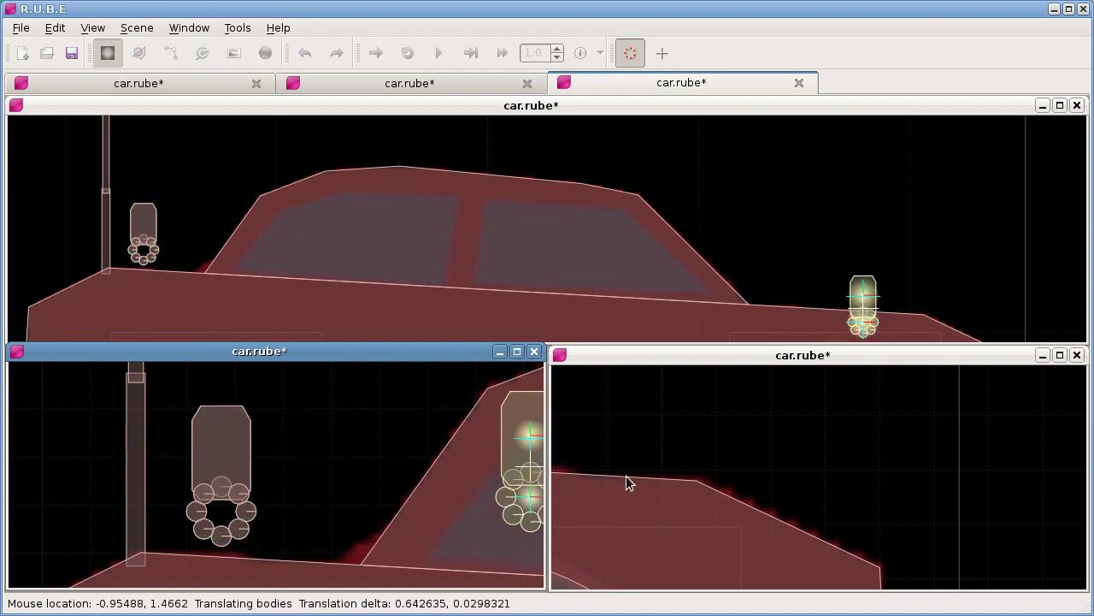
left_click(861, 490)
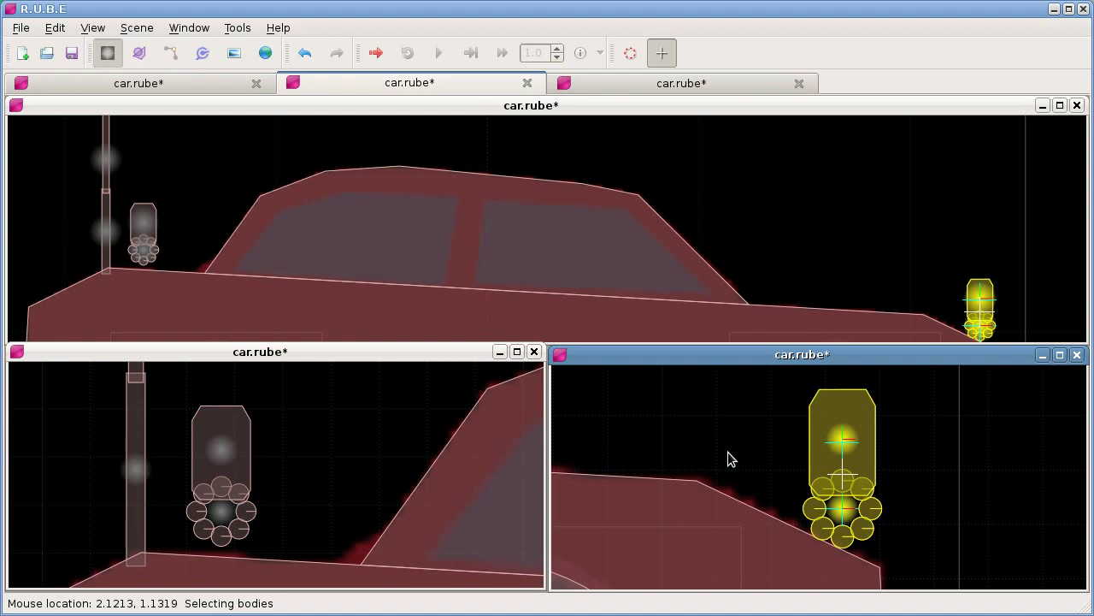
Step: Undo the duplicate on the front end, the placement beside the antenna and the scaling of the bodies
key("ctrl+z")
key("ctrl+z")
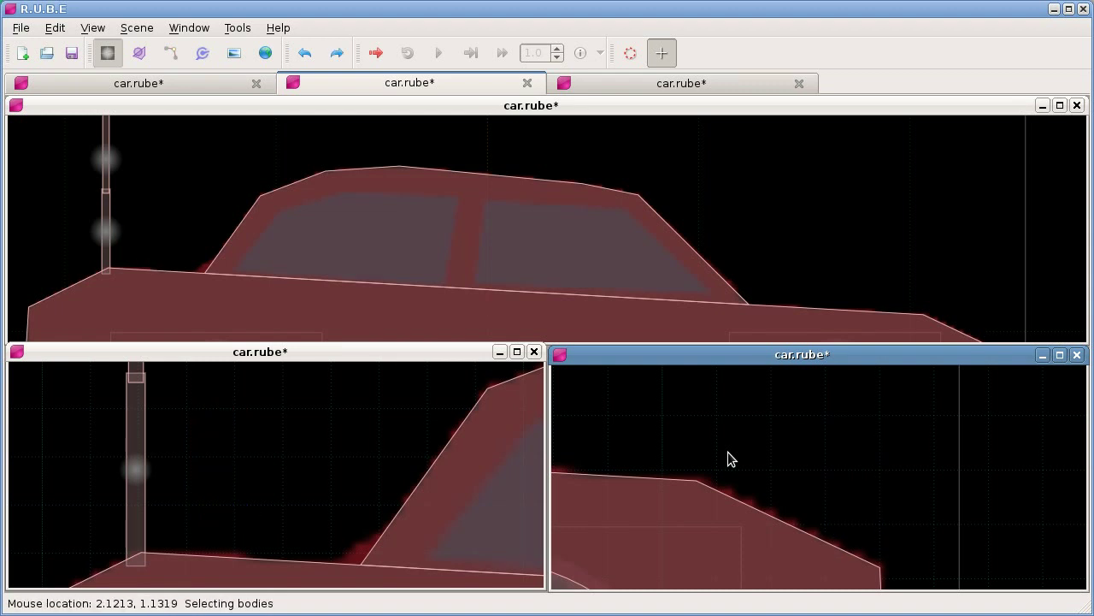
Step: Close the two smaller car.rube views and maximize the remaining one
left_click(534, 351)
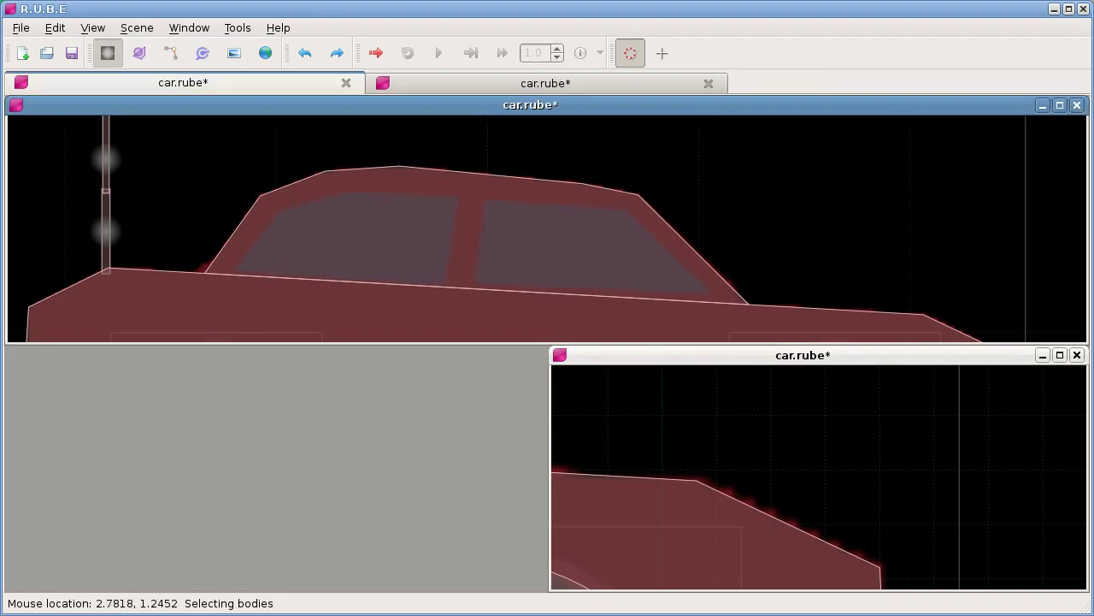
left_click(1076, 355)
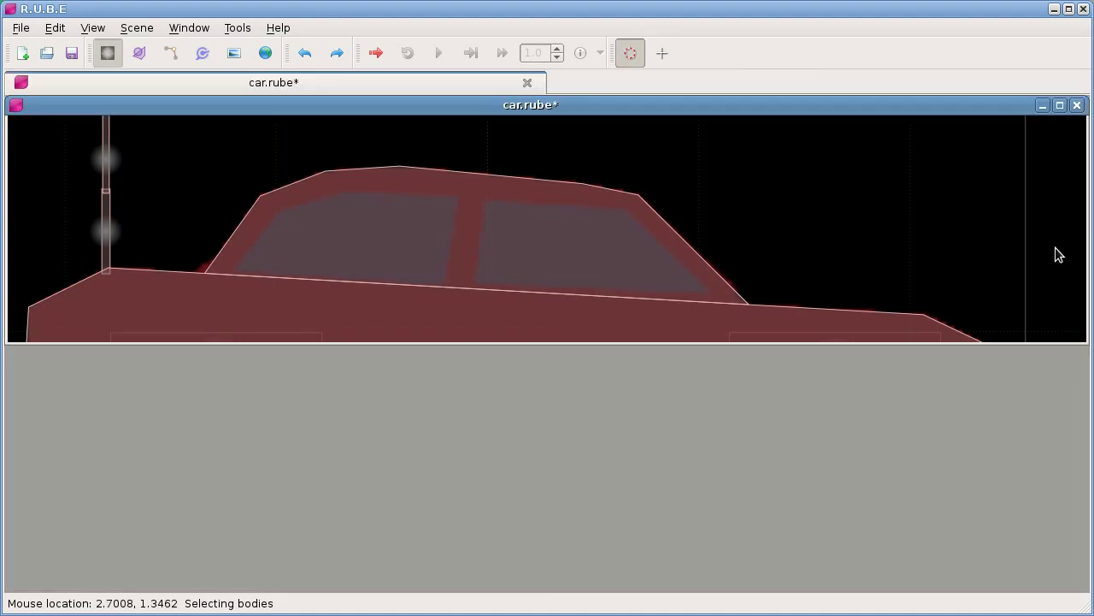
left_click(1061, 105)
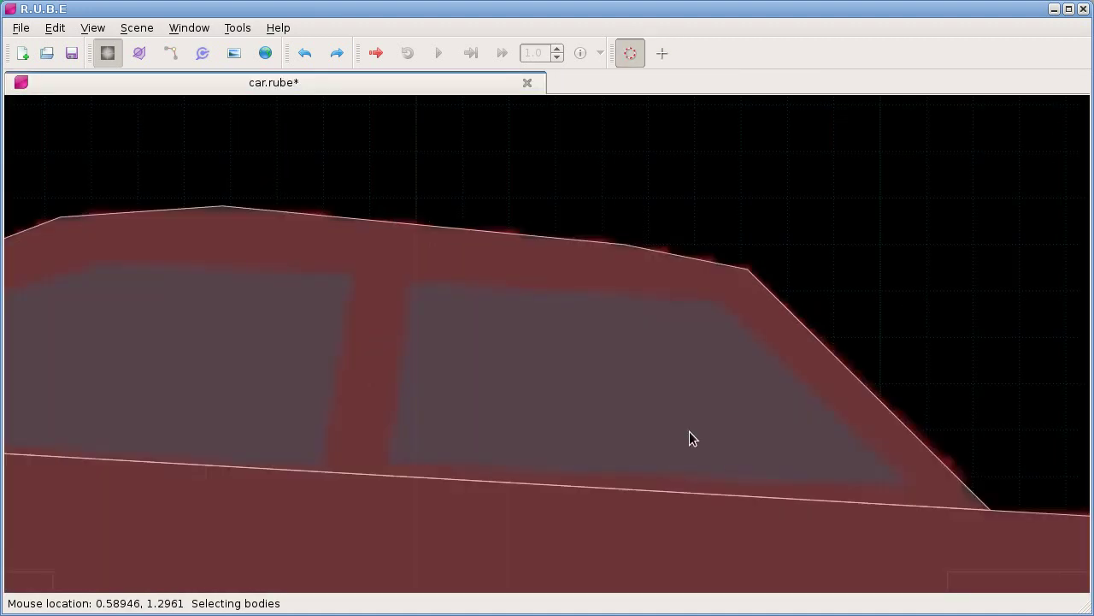
Step: Undo the two remaining translations of the selected bodies above the car
scroll(689, 431, "down", 5)
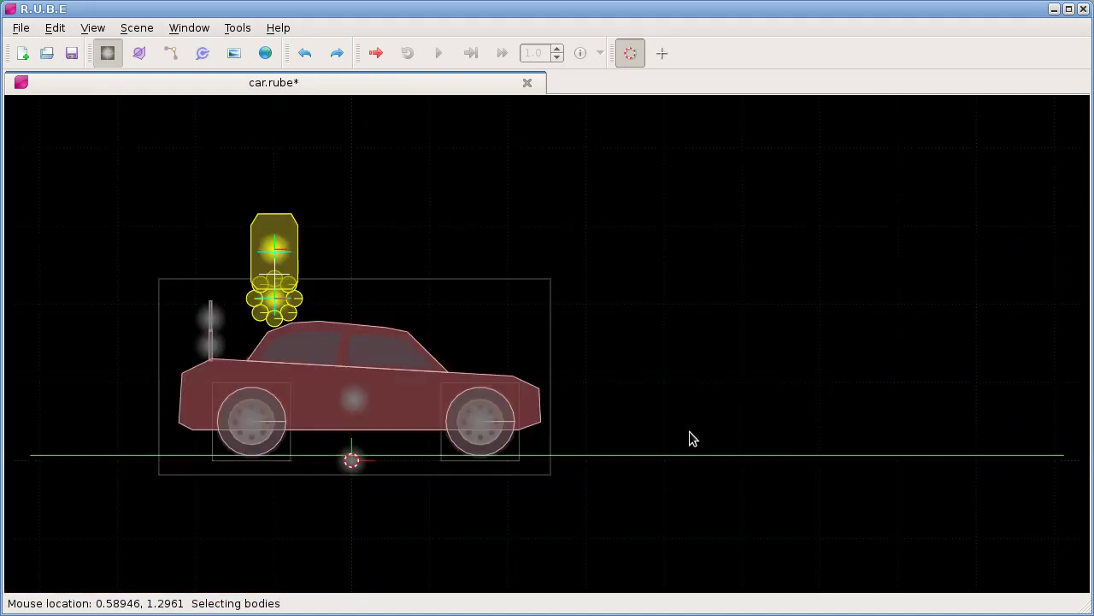
scroll(272, 291, "up", 3)
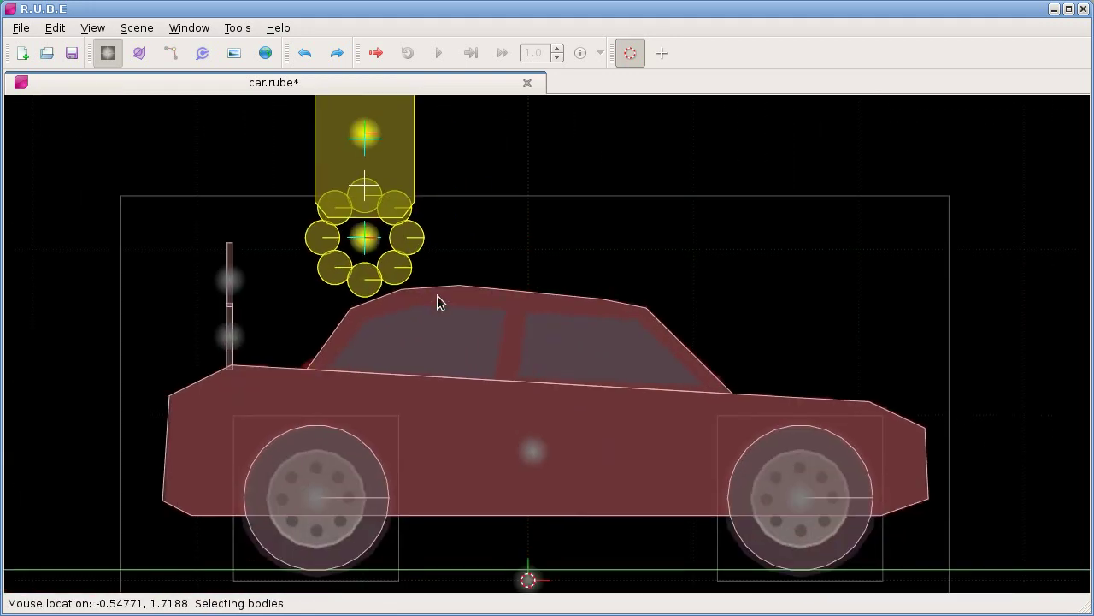
scroll(540, 251, "down", 1)
left_click_drag(570, 331, 571, 282)
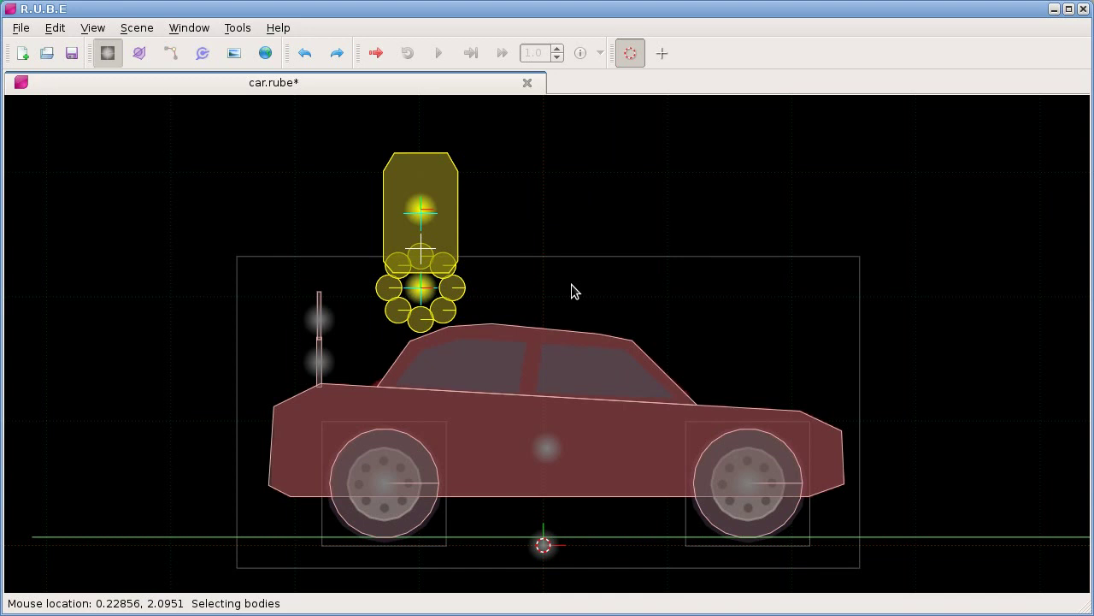
key("ctrl+z")
key("ctrl+z")
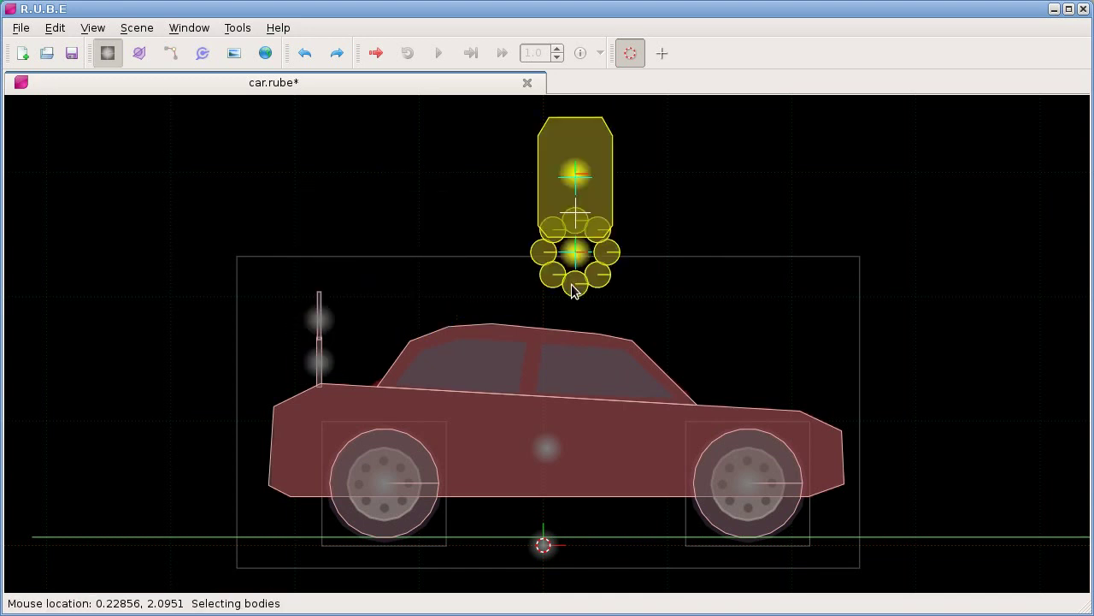
scroll(638, 232, "up", 5)
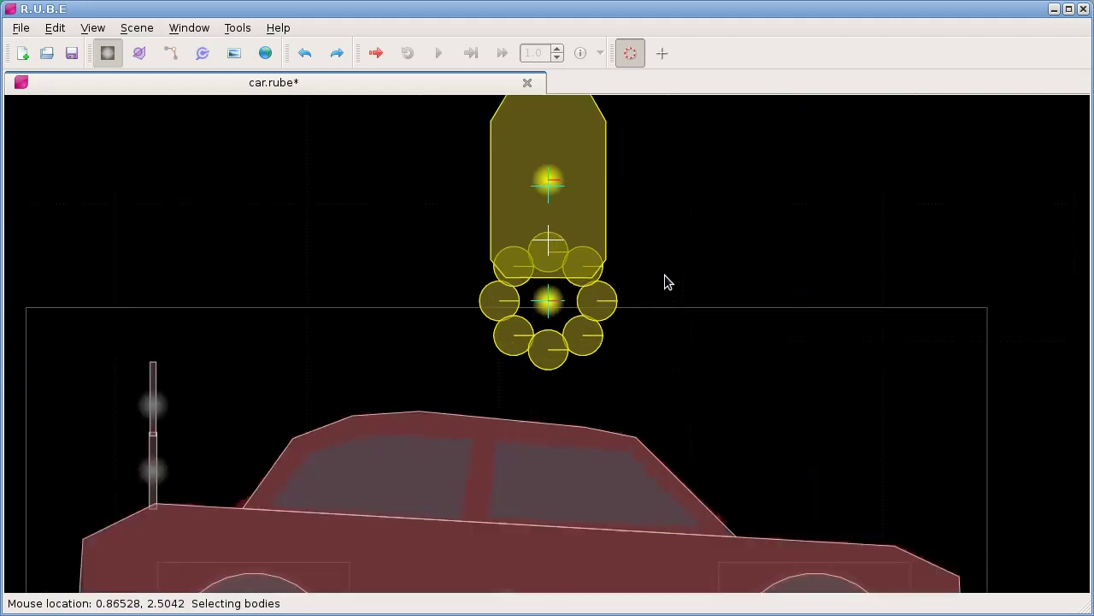
Step: Try rotating the selected bodies about the cursor at the scene origin
left_click_drag(698, 284, 718, 335)
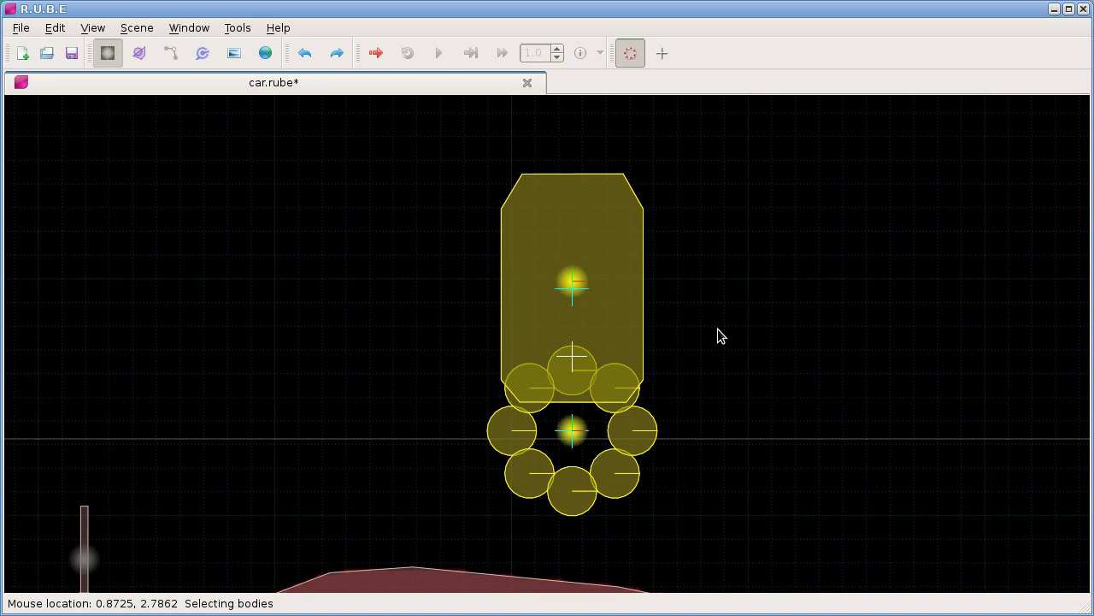
scroll(719, 335, "down", 1)
left_click_drag(721, 338, 710, 323)
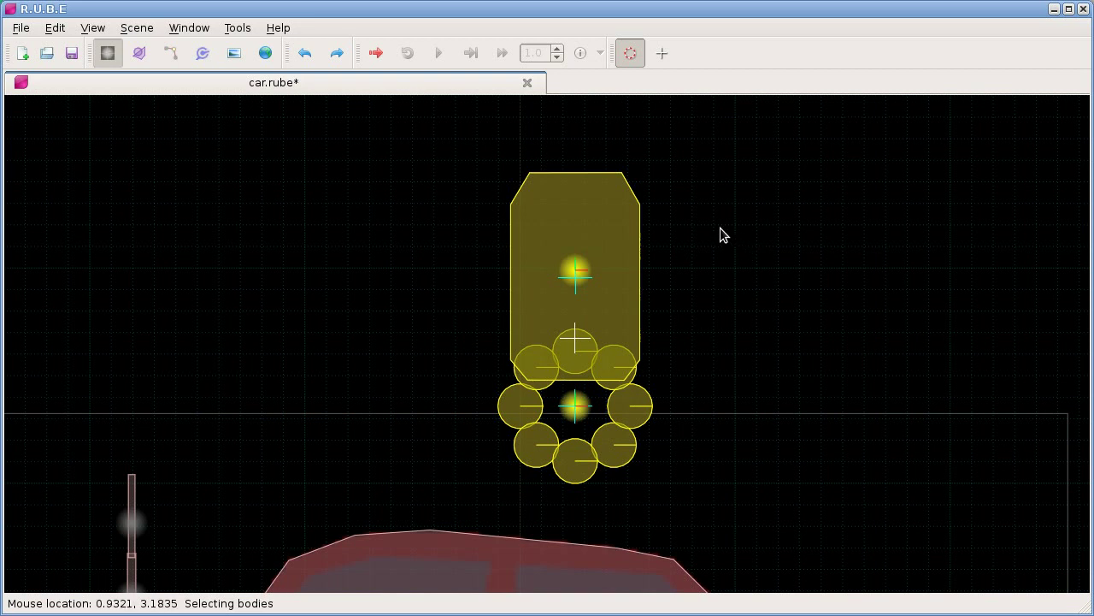
scroll(735, 256, "down", 2)
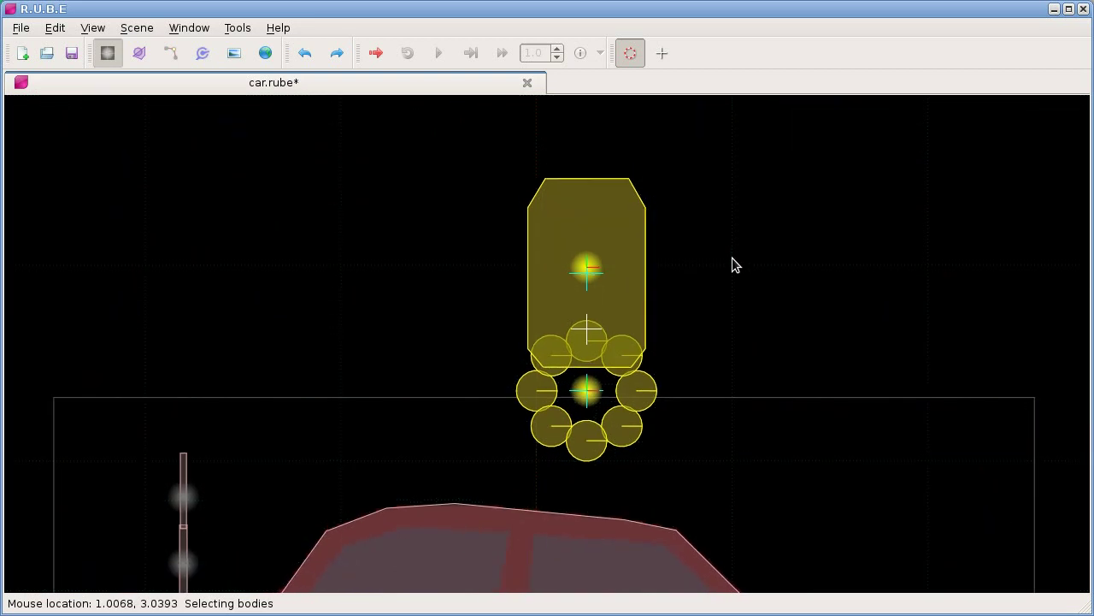
key("r")
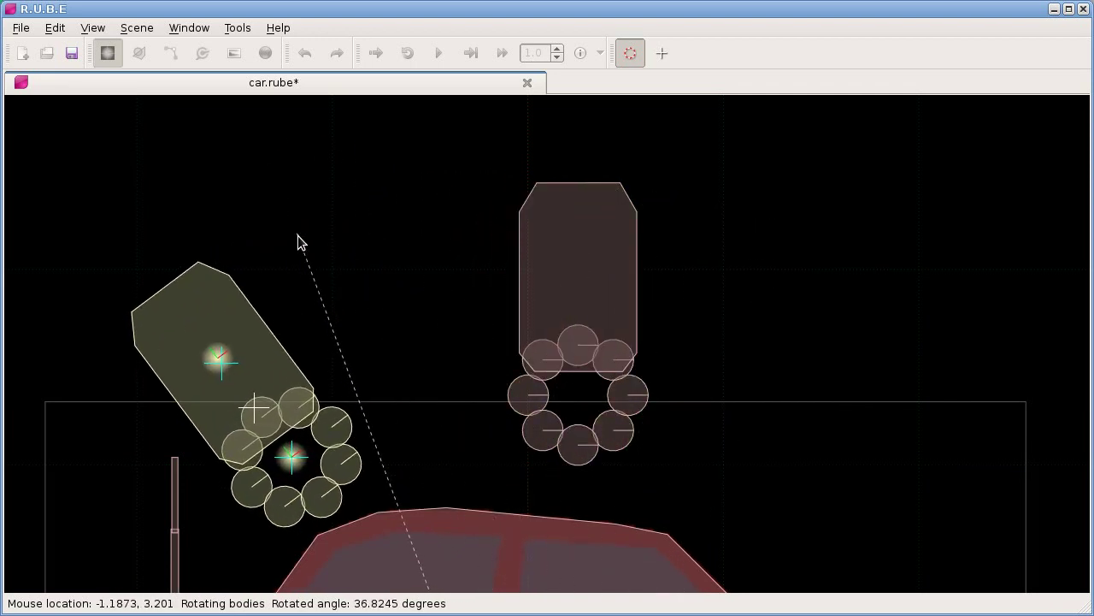
scroll(472, 363, "down", 1)
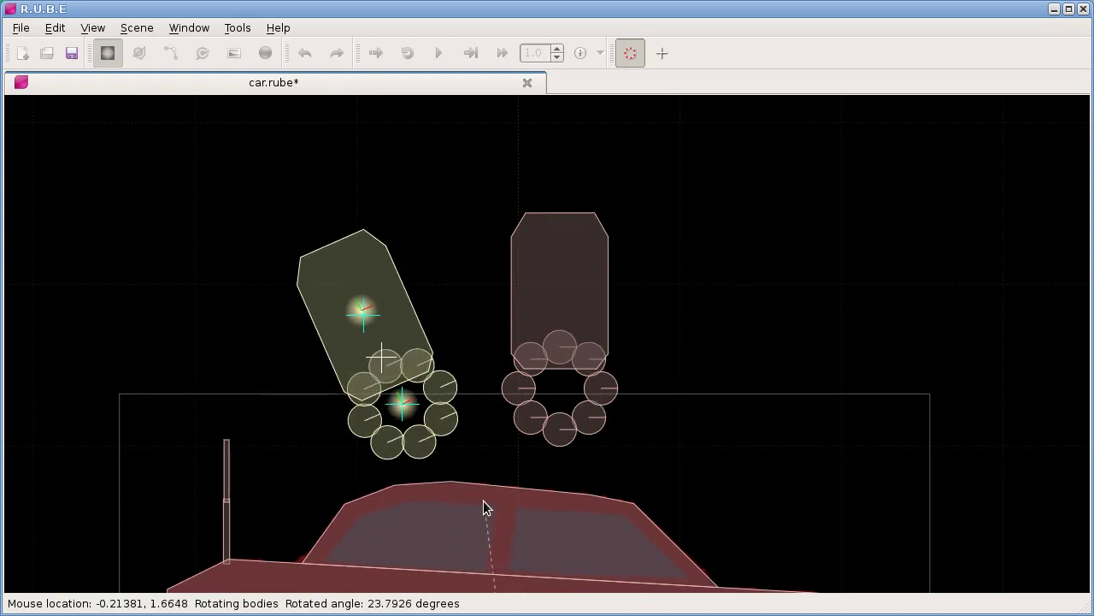
scroll(484, 501, "down", 1)
left_click_drag(484, 501, 547, 291)
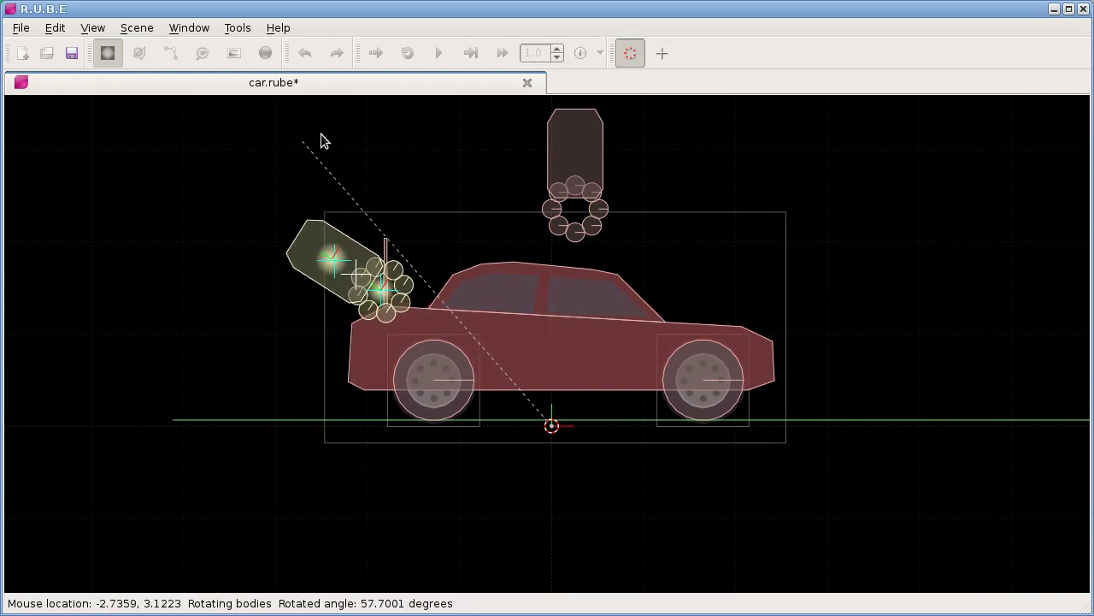
left_click_drag(655, 141, 645, 219)
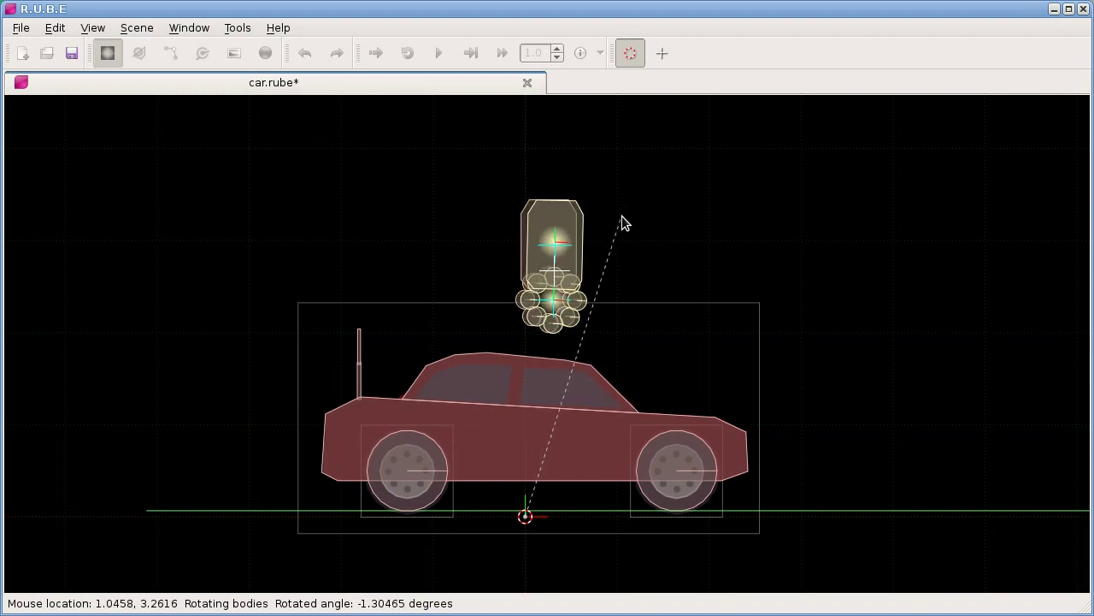
key("Escape")
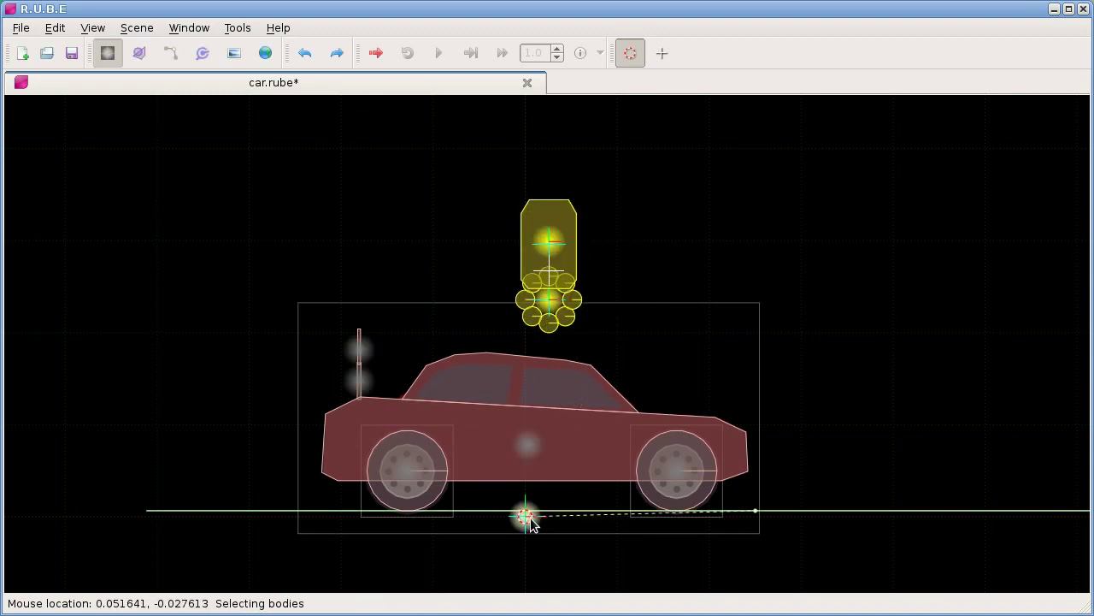
Step: Move the cursor from the scene origin to the empty space on the left side of the selected bodies
key("c")
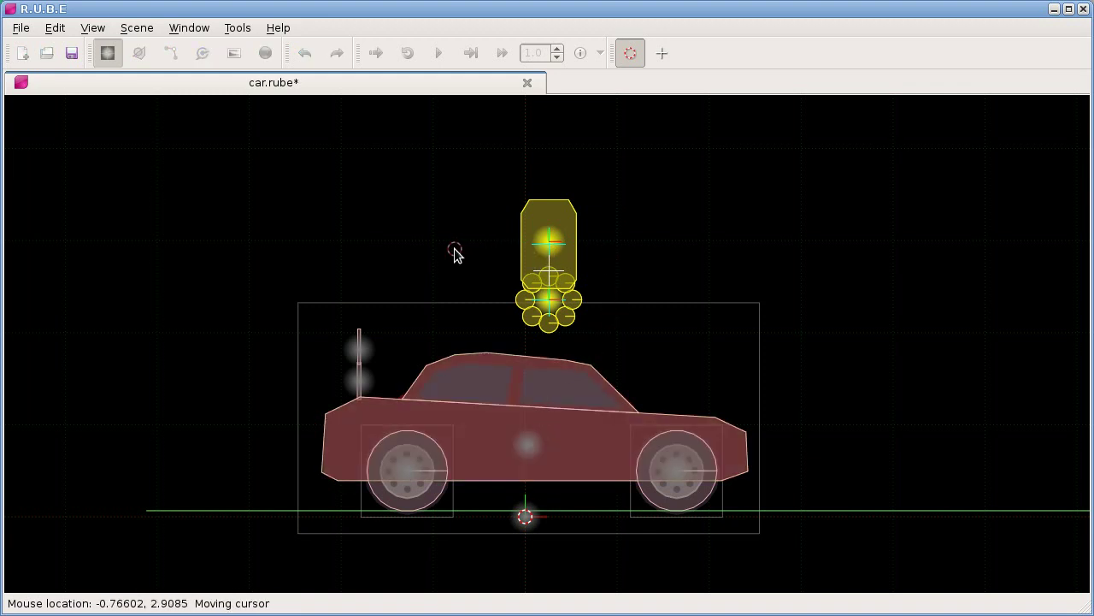
left_click_drag(408, 179, 622, 363)
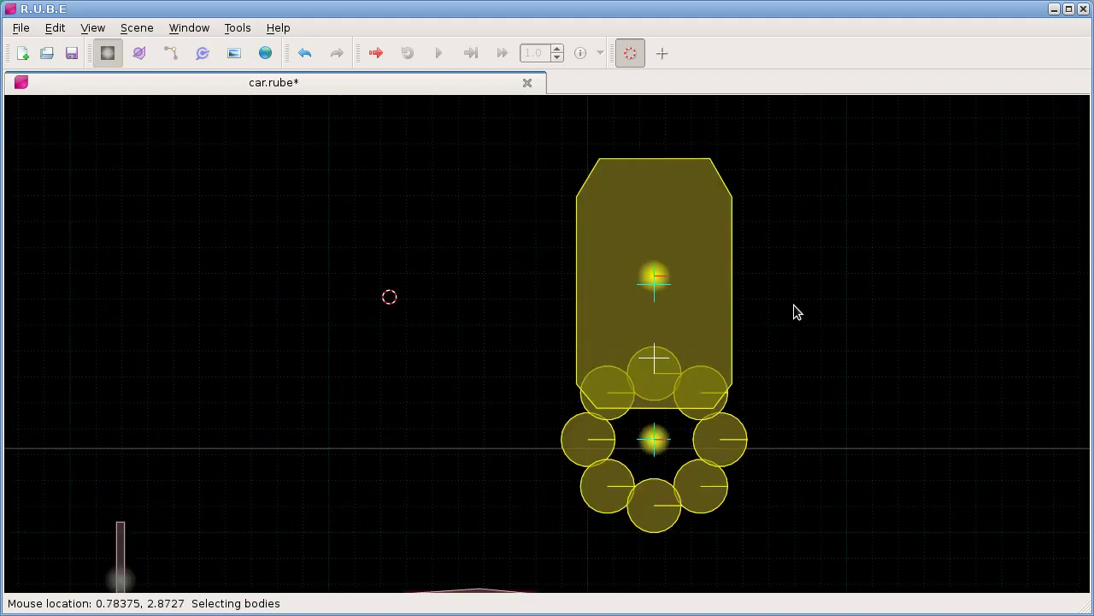
Step: Try rotating the selected bodies while switching the pivot between the cursor and the selection centre
key("r")
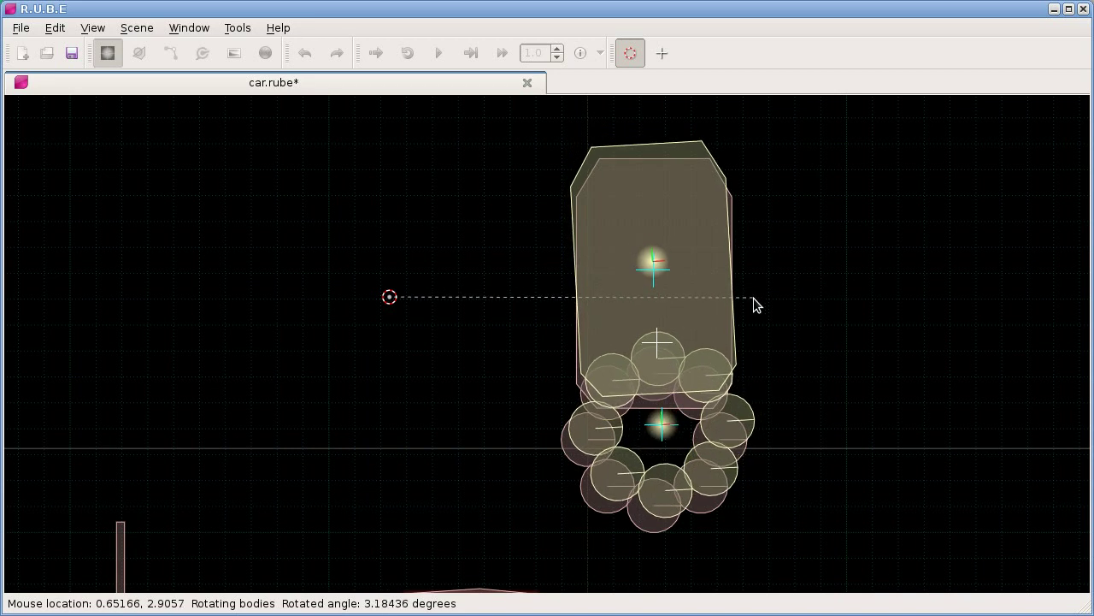
key("c")
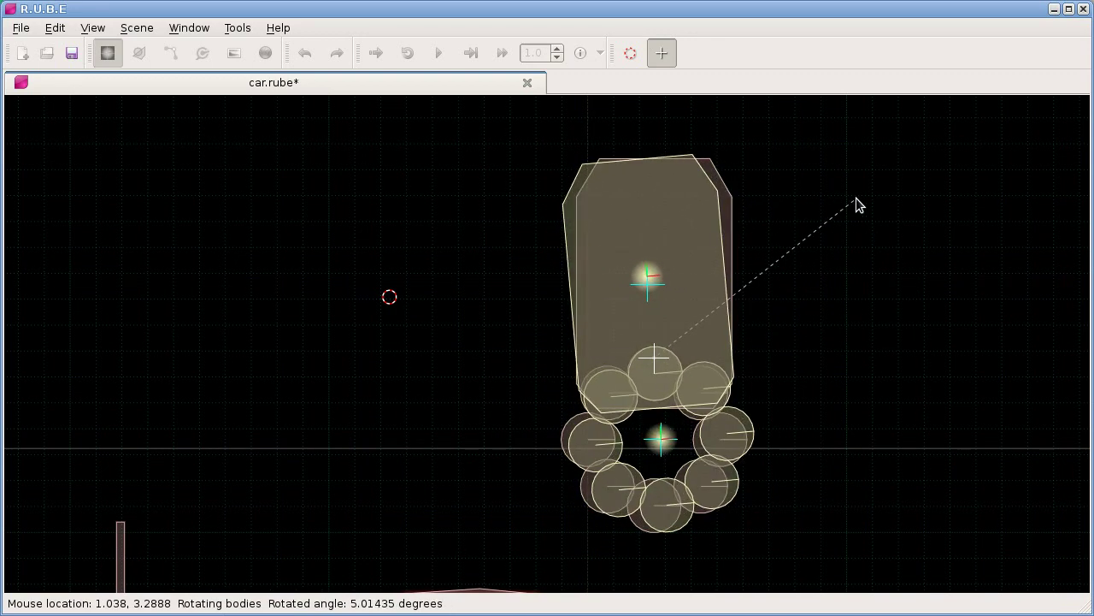
key("period")
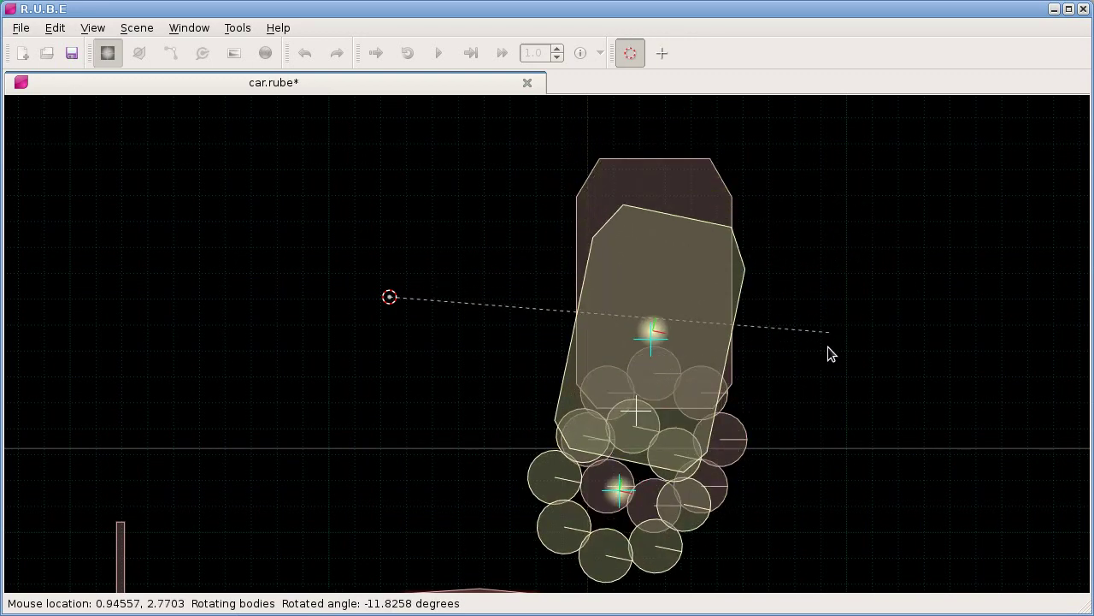
scroll(857, 374, "down", 2)
left_click_drag(857, 376, 738, 368)
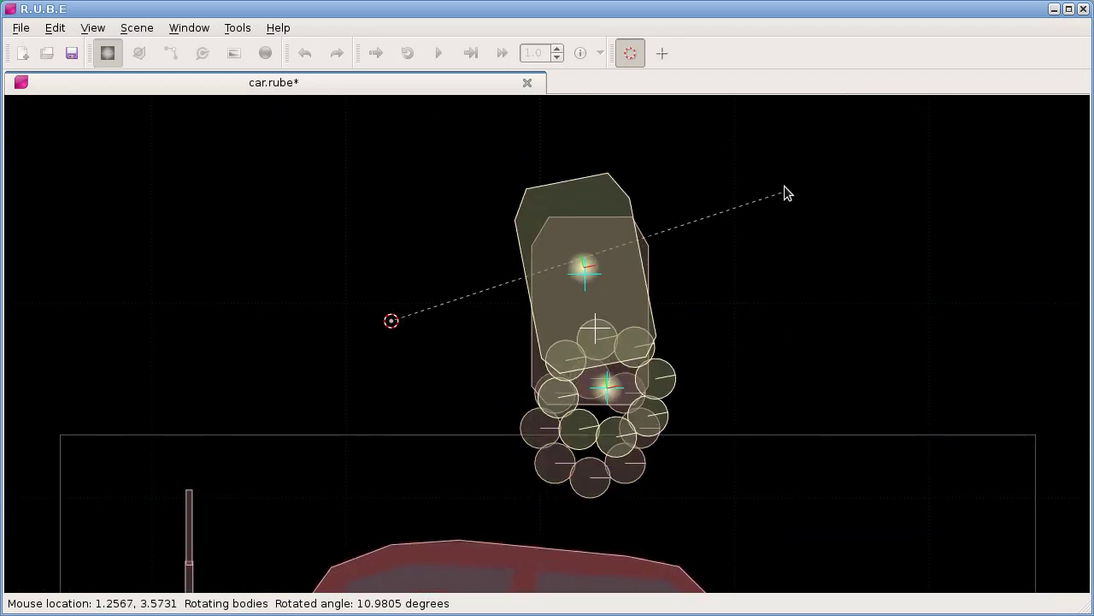
key("period")
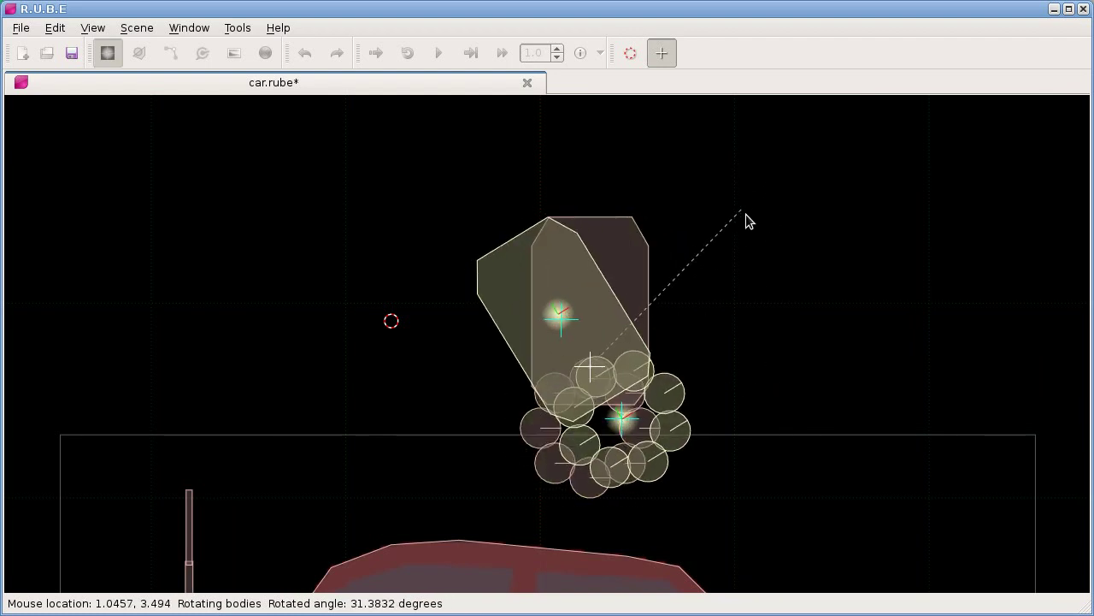
key("period")
key("period")
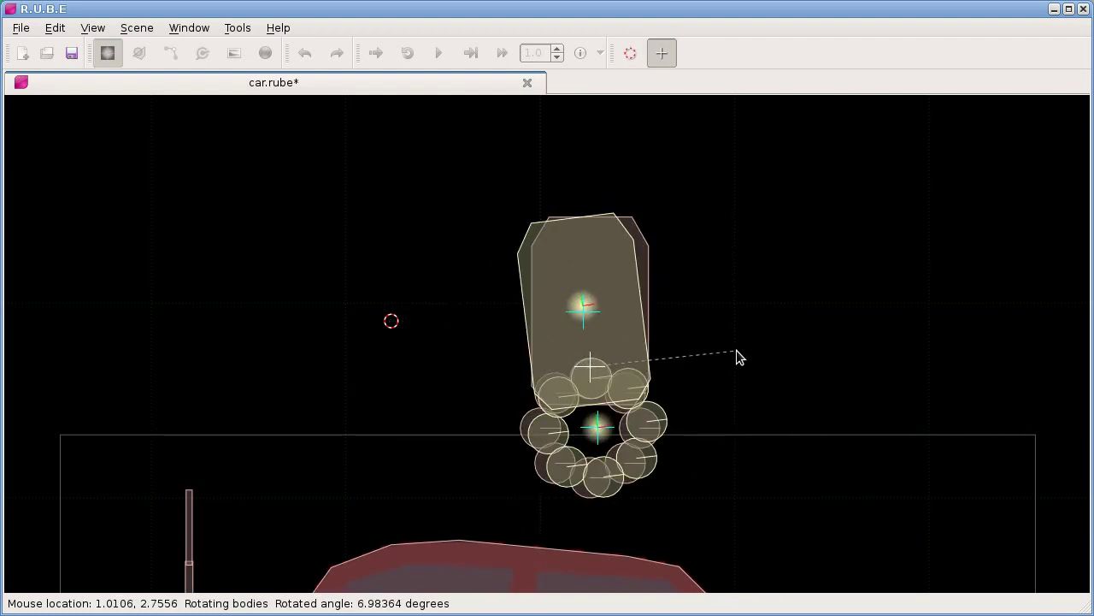
scroll(735, 351, "down", 1)
scroll(715, 355, "up", 2)
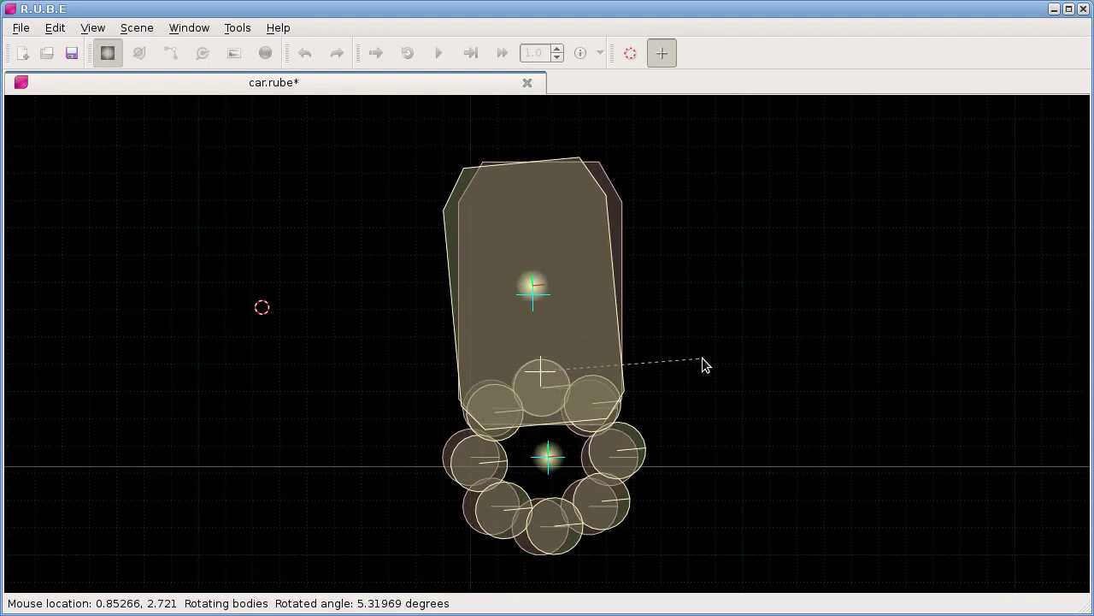
key("Escape")
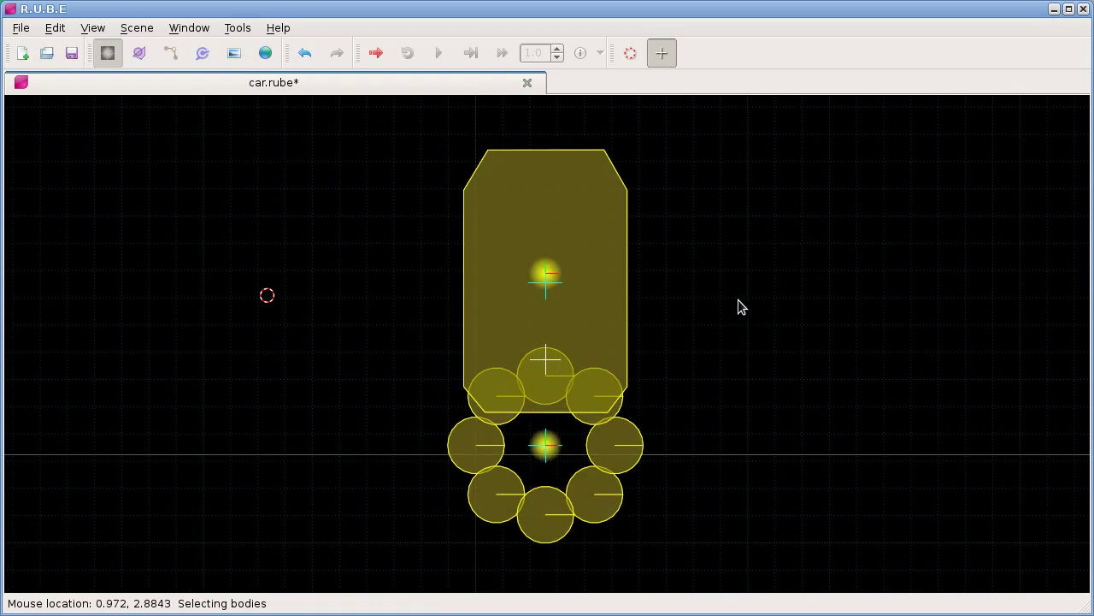
Step: Add a new body with a circle fixture at the cursor beside the selected bodies
right_click(767, 271)
mouse_move(799, 280)
mouse_move(895, 283)
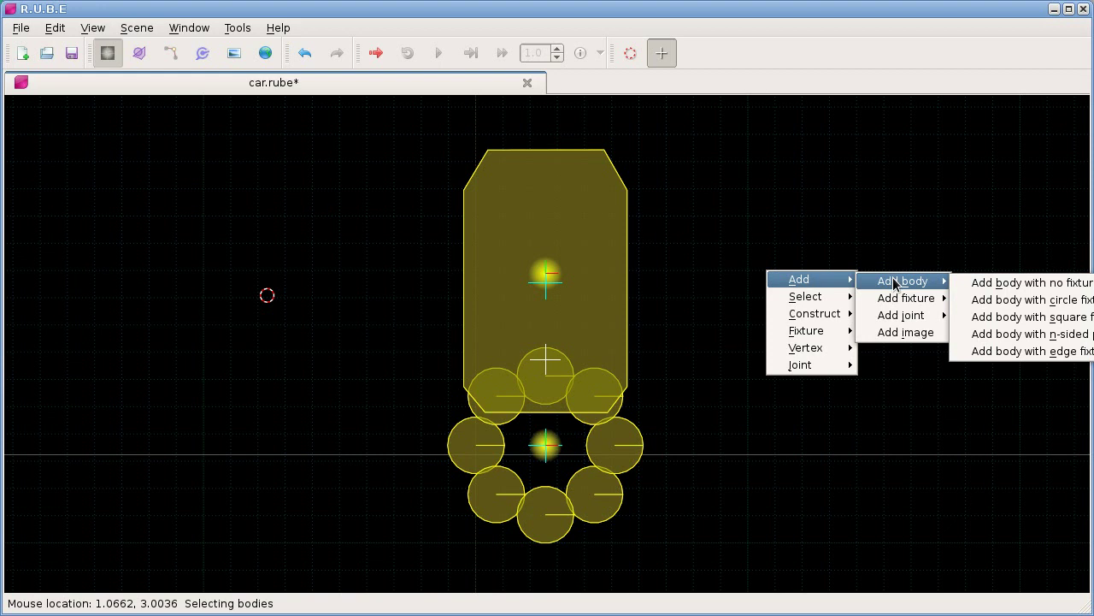
left_click(989, 301)
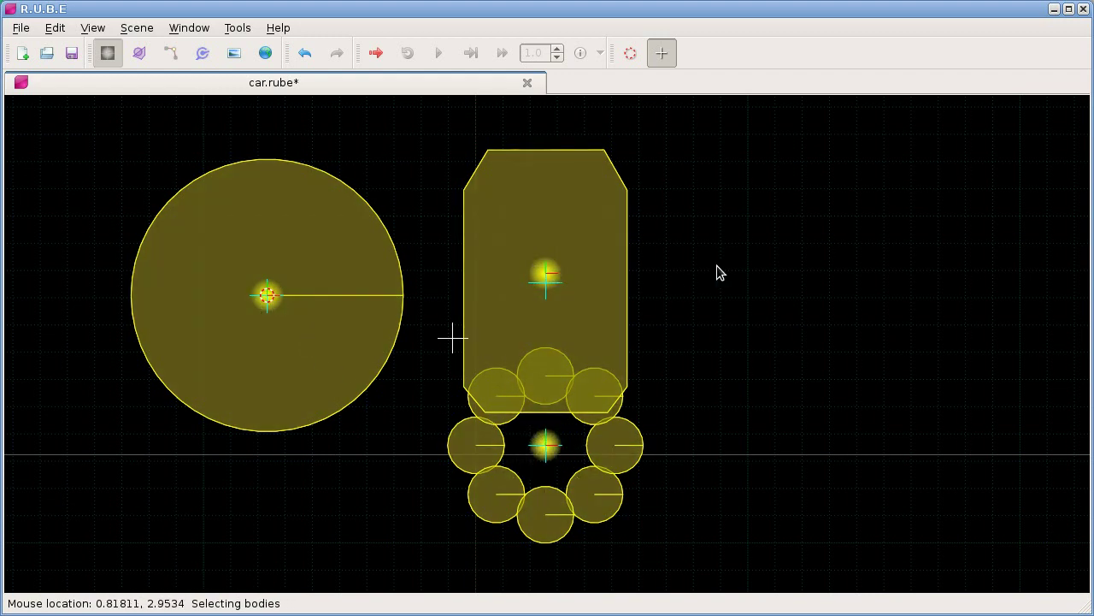
Step: Try rotating the new circle and the other selected bodies together about their shared centre
key("r")
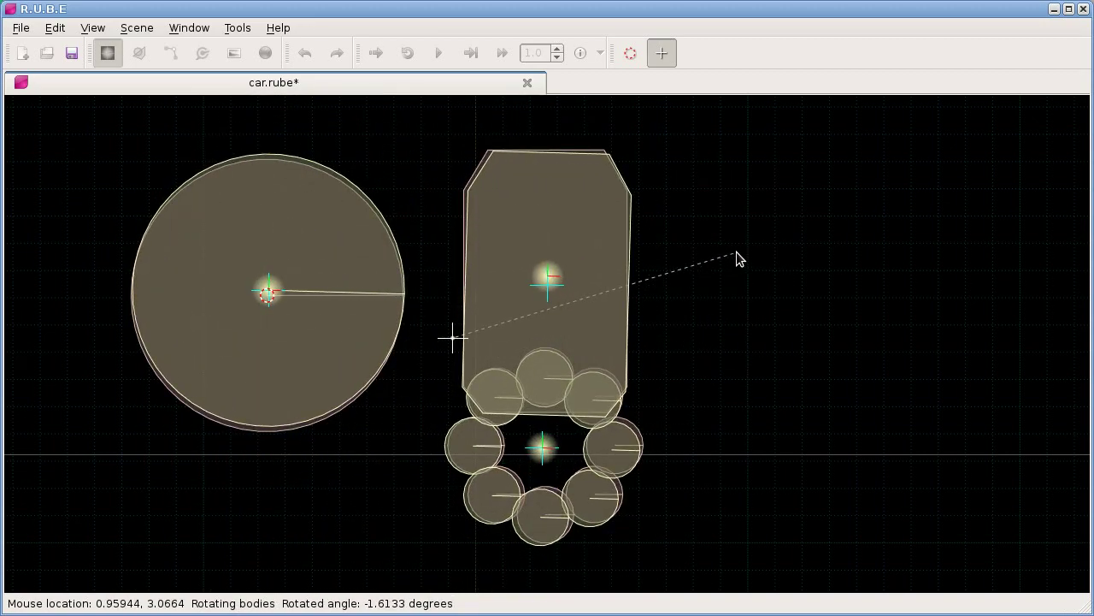
key("Escape")
Step: Select the upper-left vertex of the tall polygon fixture and place the cursor exactly on it
scroll(708, 354, "down", 3)
left_click_drag(723, 351, 657, 335)
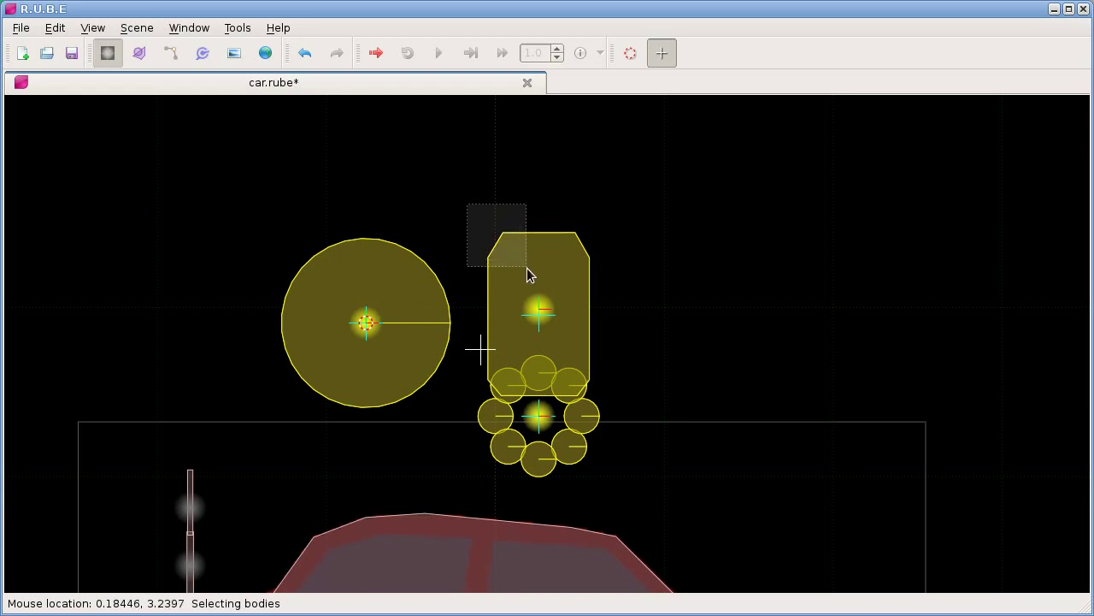
scroll(528, 275, "up", 8)
key("v")
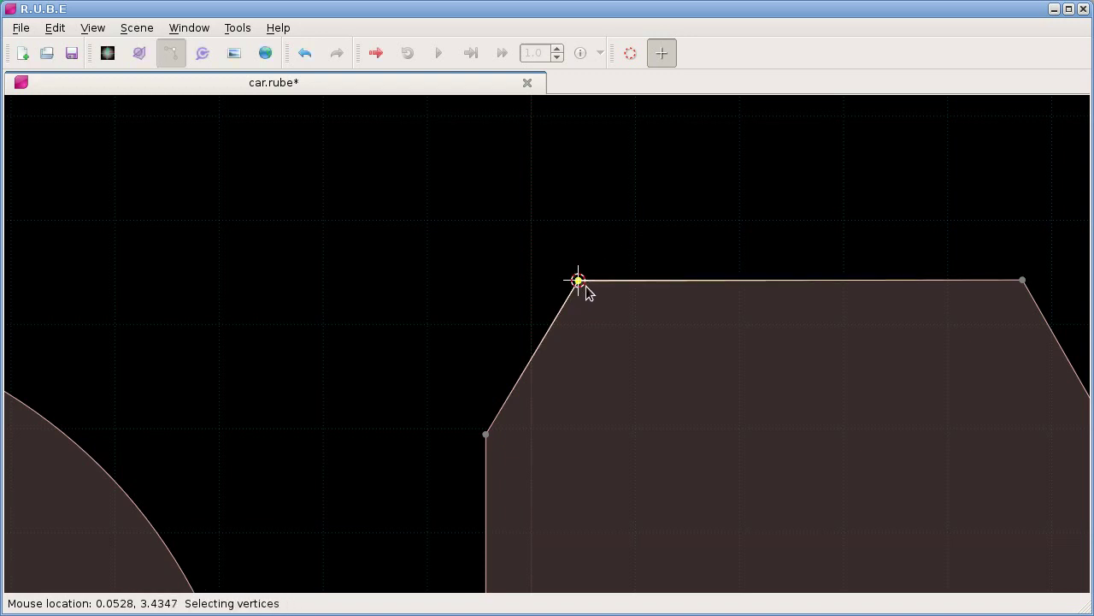
scroll(616, 300, "down", 6)
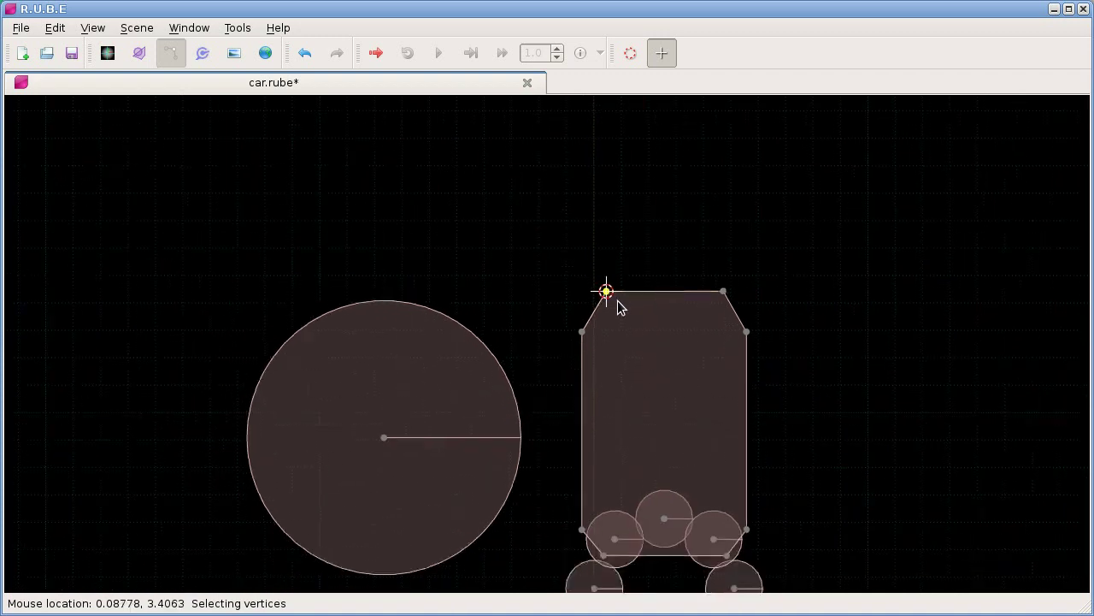
Step: Return to body selection and rotate the selected bodies 90 degrees counter-clockwise about the cursor on the polygon's vertex
key("Tab")
key("a")
key("r")
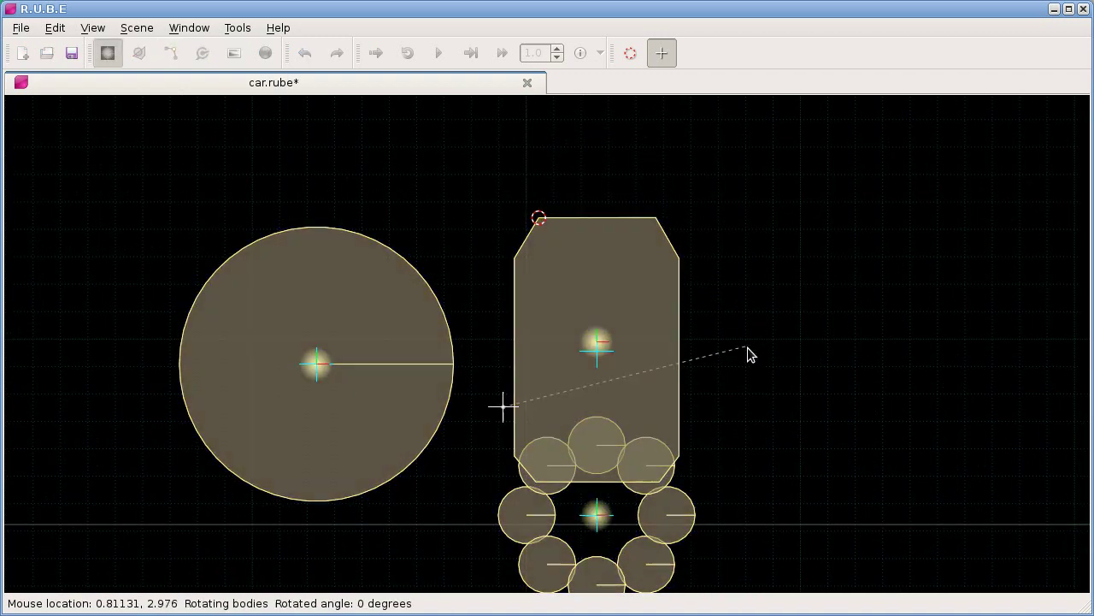
key("c")
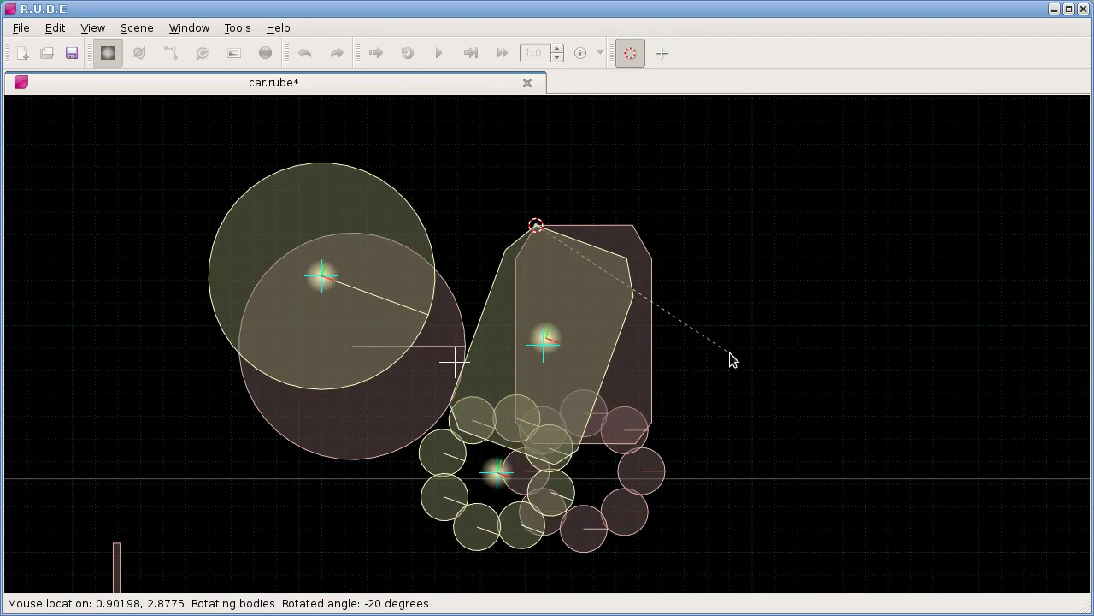
left_click_drag(715, 361, 590, 256)
scroll(593, 258, "down", 1)
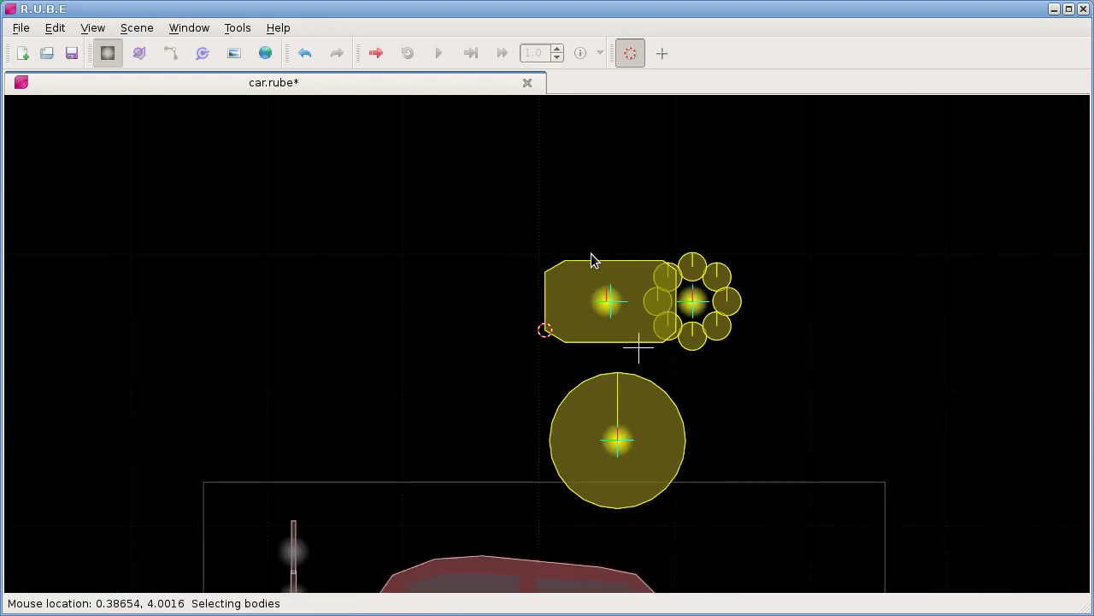
Step: Undo the last rotation of the selected bodies
key("ctrl+z")
scroll(598, 291, "up", 2)
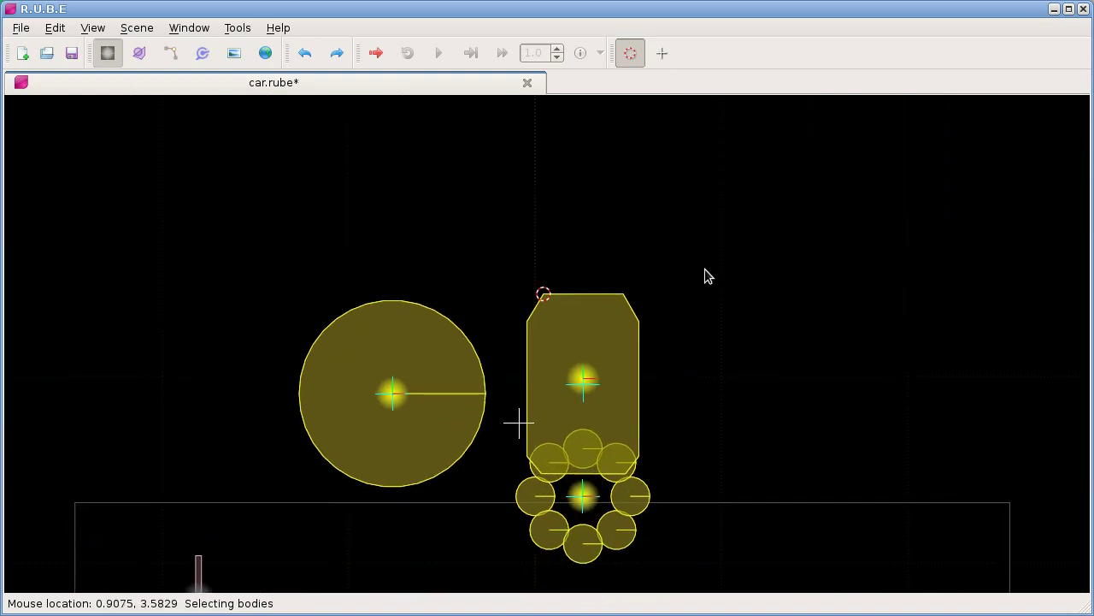
Step: Try rotating all three selected bodies while alternating the pivot between the cursor on the polygon's vertex and the selection centre
key("r")
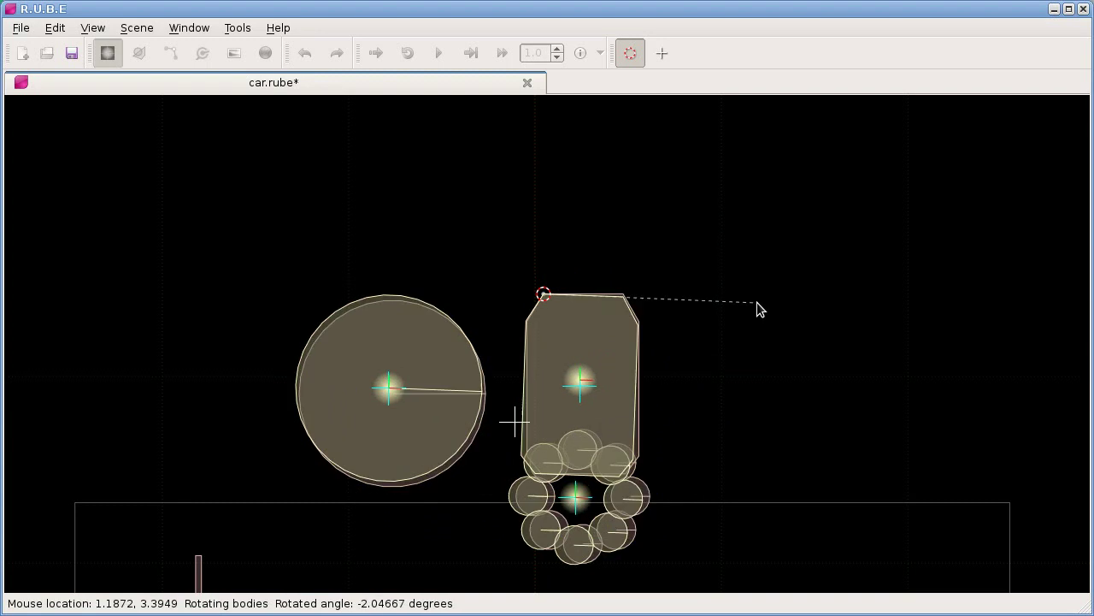
key("c")
key("c")
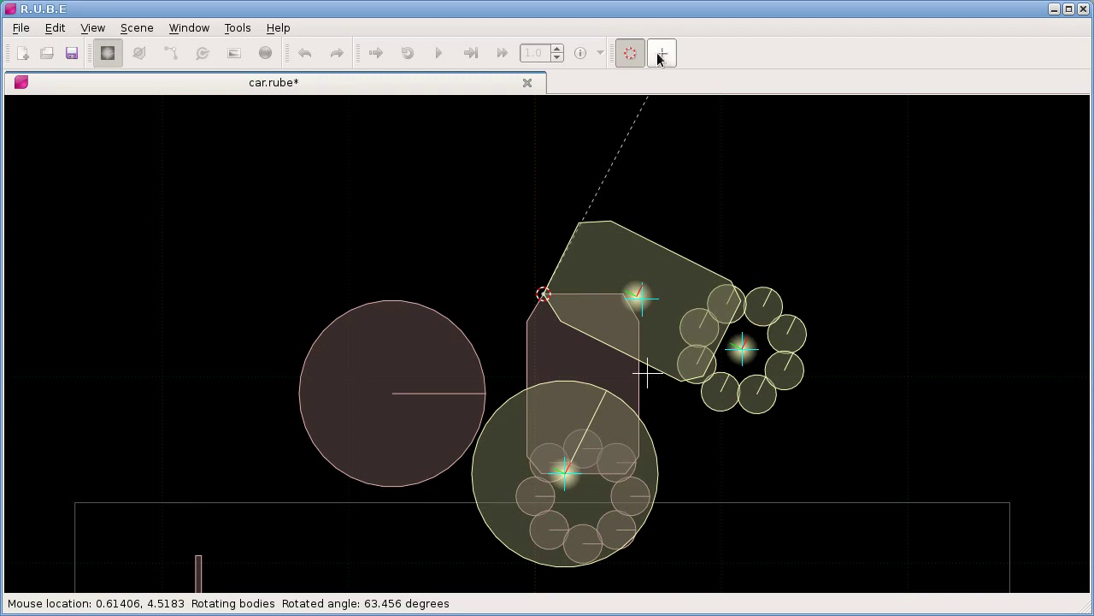
key("c")
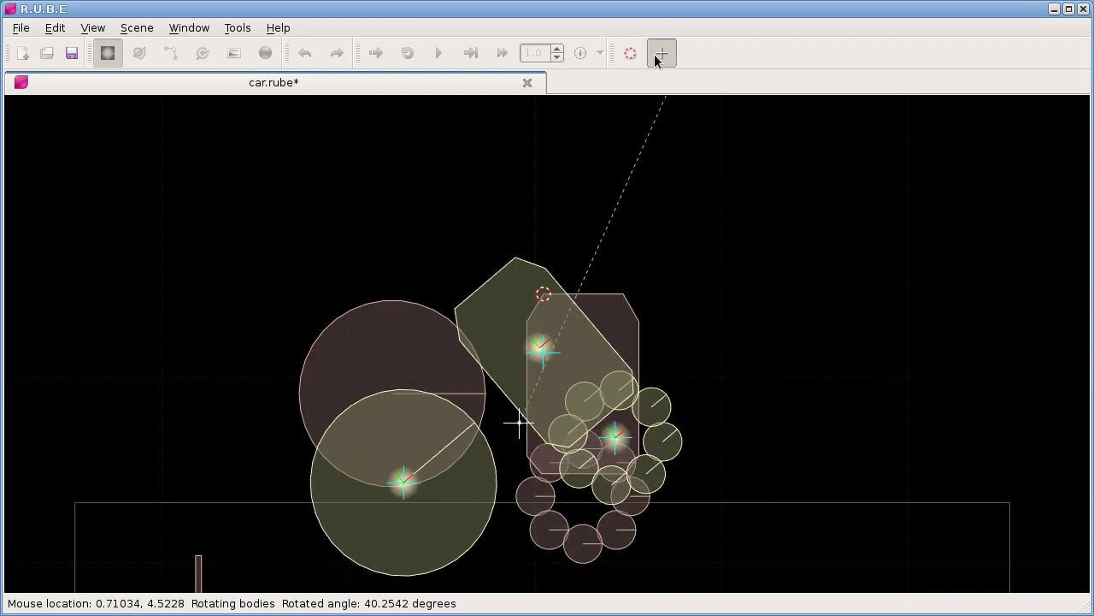
key("c")
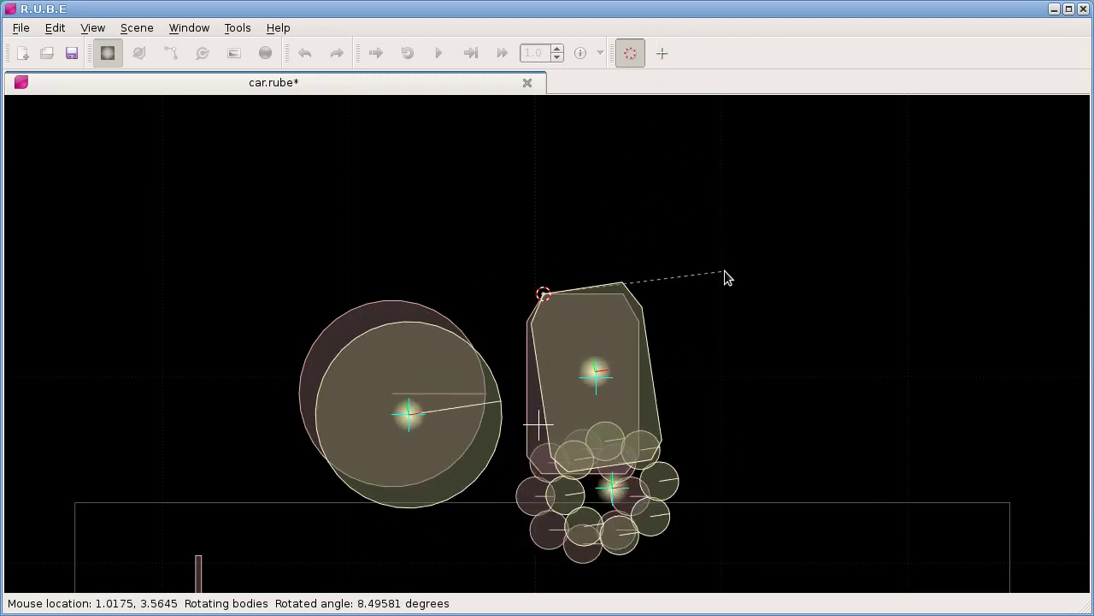
key("c")
key("c")
key("c")
key("c")
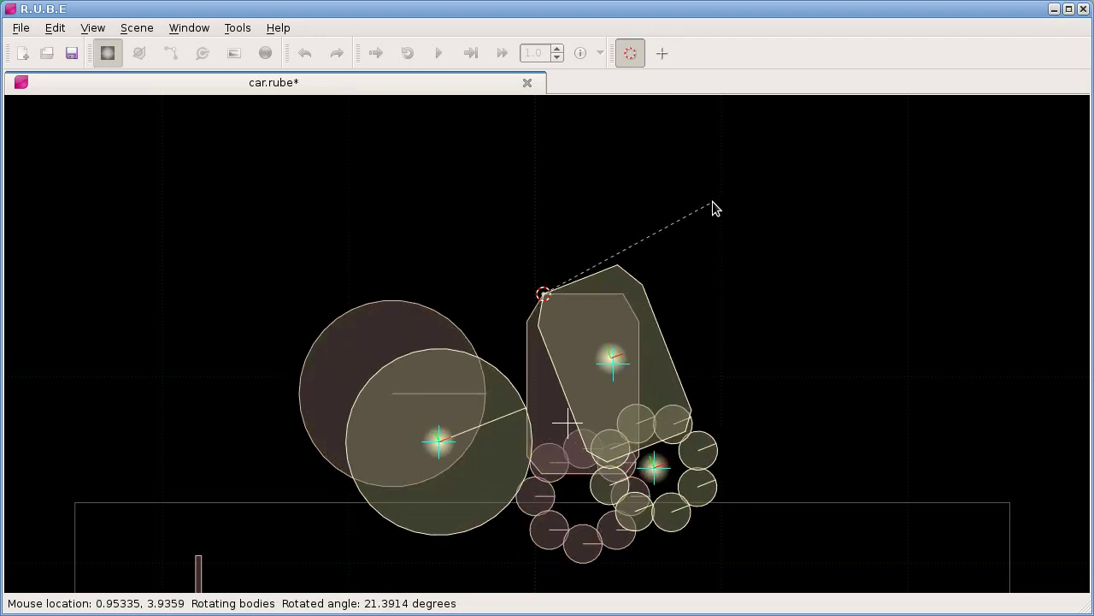
key("c")
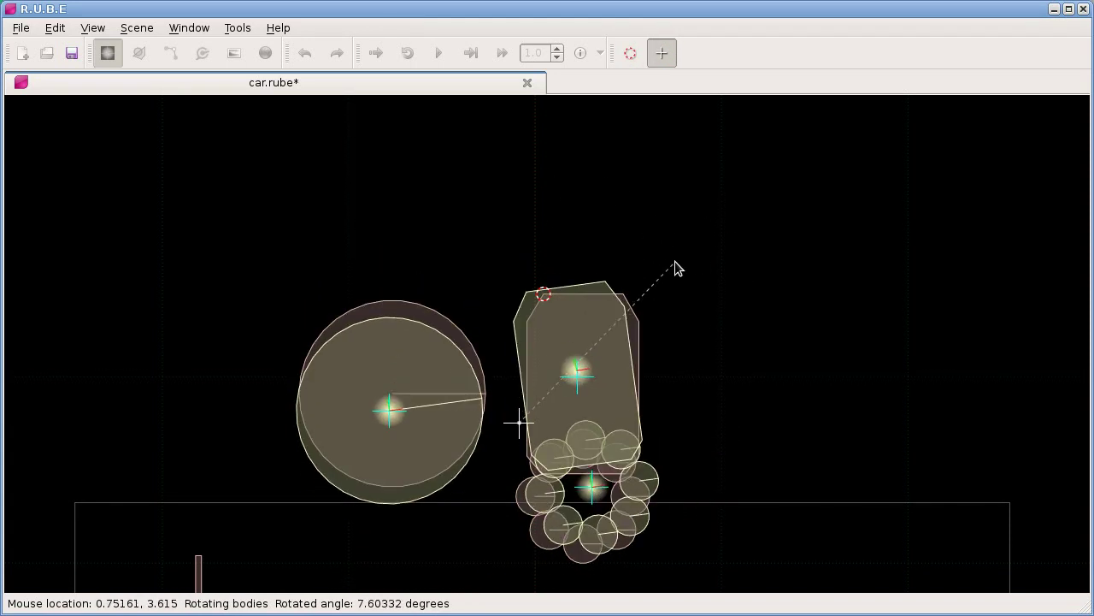
key("Escape")
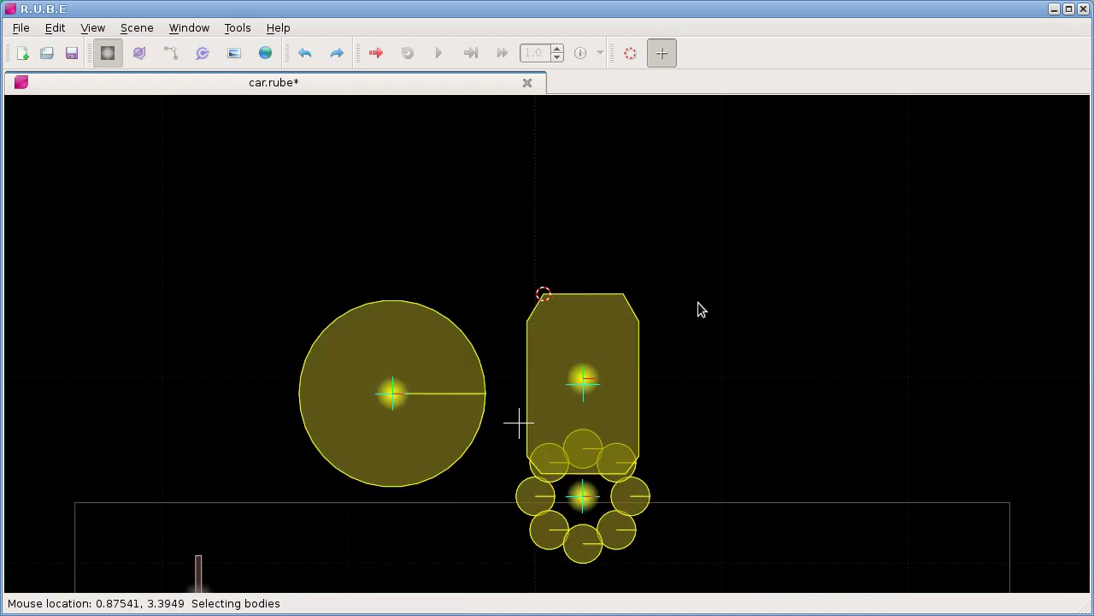
Step: Select the tall polygon's four upper vertices and try rotating them about the selection centre and about the cursor
left_click_drag(706, 349, 692, 233)
scroll(692, 288, "down", 1)
scroll(701, 287, "down", 2)
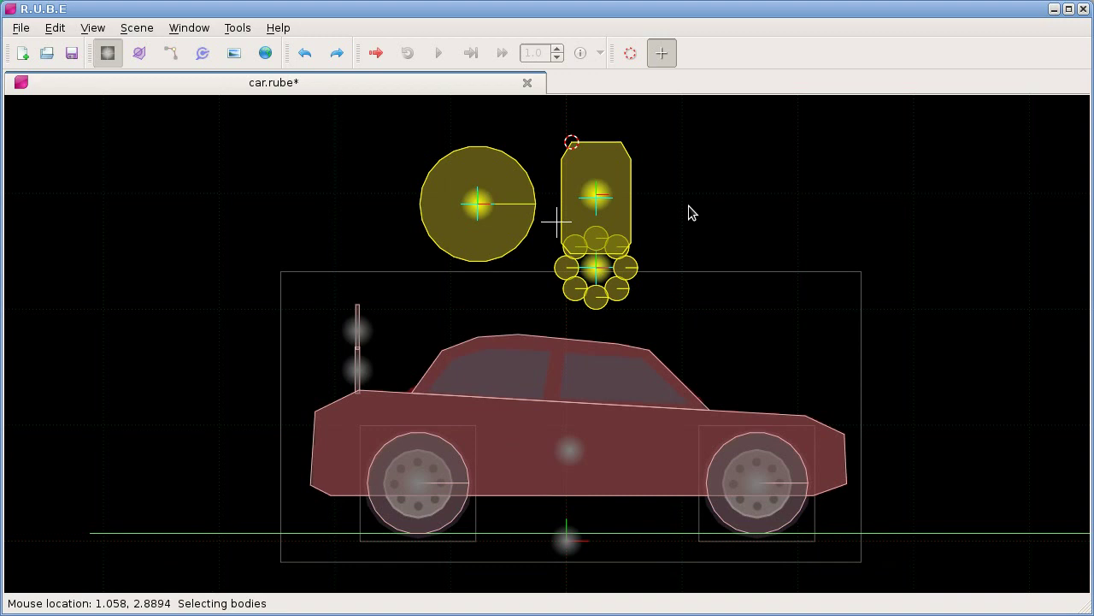
left_click_drag(695, 203, 745, 369)
scroll(692, 310, "up", 4)
key("Tab")
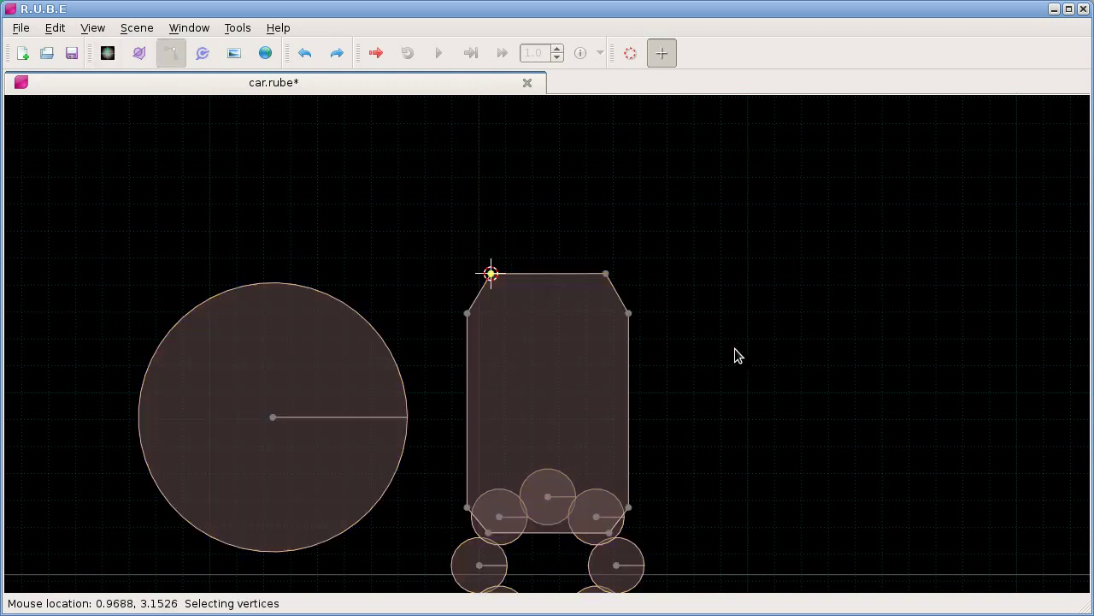
left_click_drag(417, 252, 694, 368)
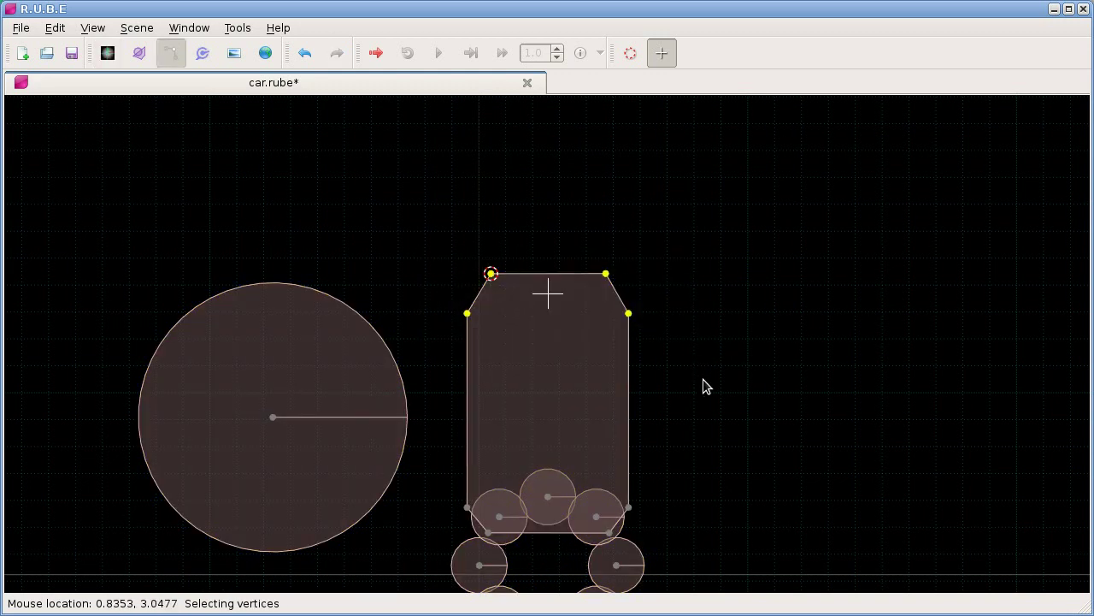
key("r")
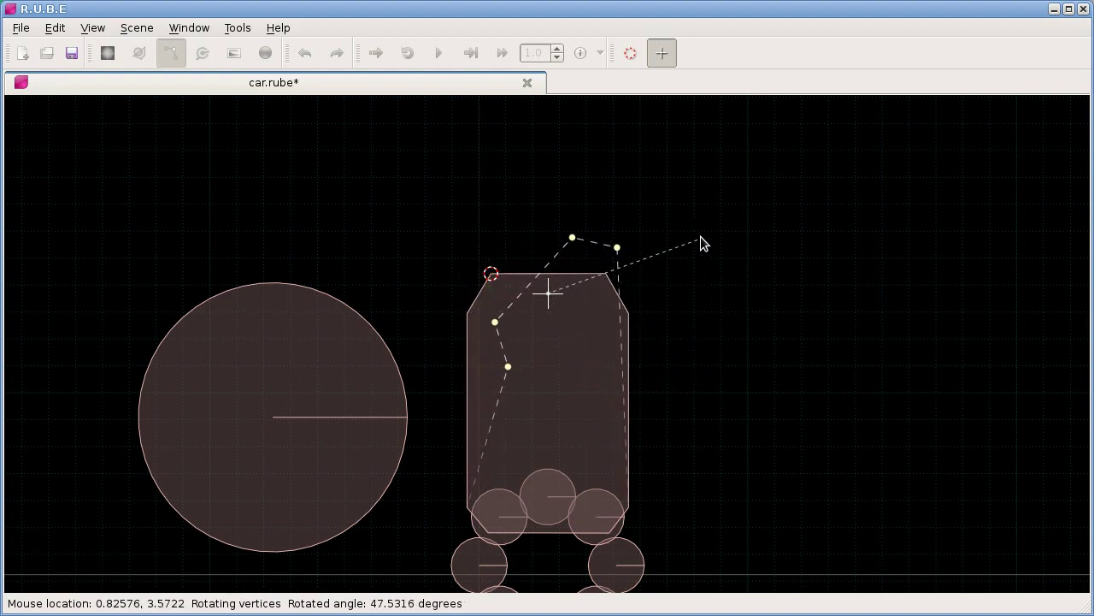
key("c")
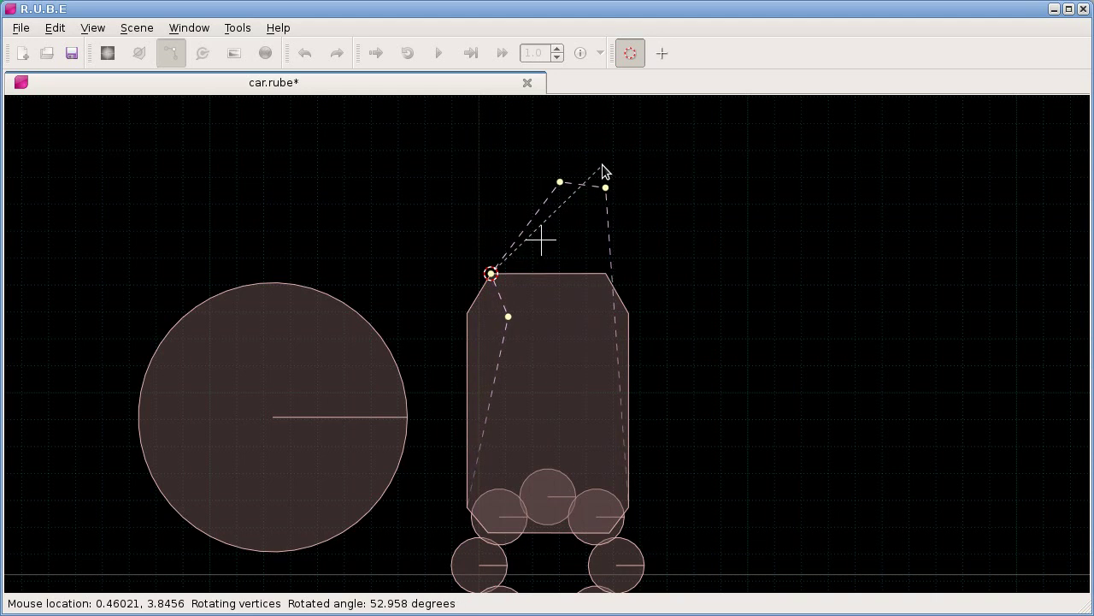
left_click(669, 302)
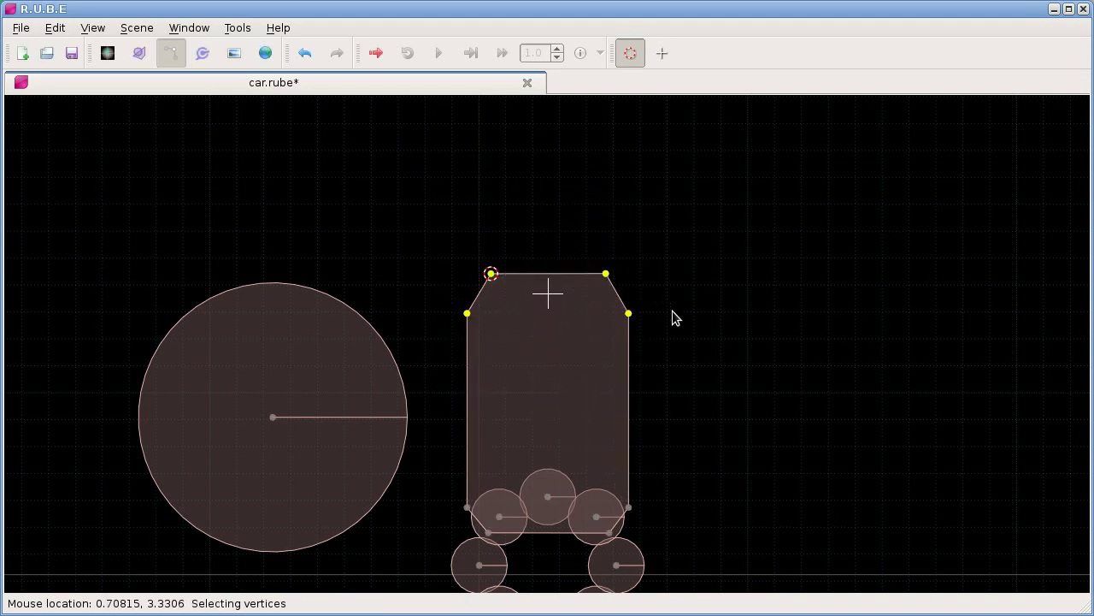
scroll(690, 397, "down", 1)
left_click_drag(690, 397, 684, 333)
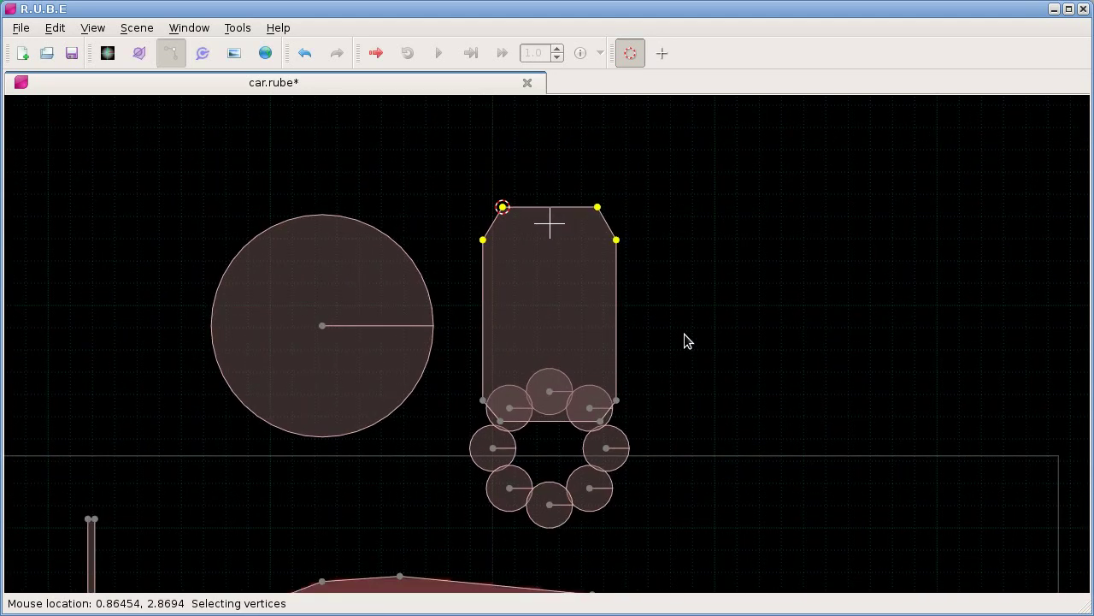
mouse_move(689, 342)
left_mouse_down()
mouse_move(718, 331)
mouse_move(679, 259)
mouse_move(662, 260)
mouse_move(667, 342)
mouse_move(682, 326)
left_mouse_up()
scroll(718, 334, "down", 1)
scroll(679, 259, "down", 1)
scroll(667, 327, "up", 3)
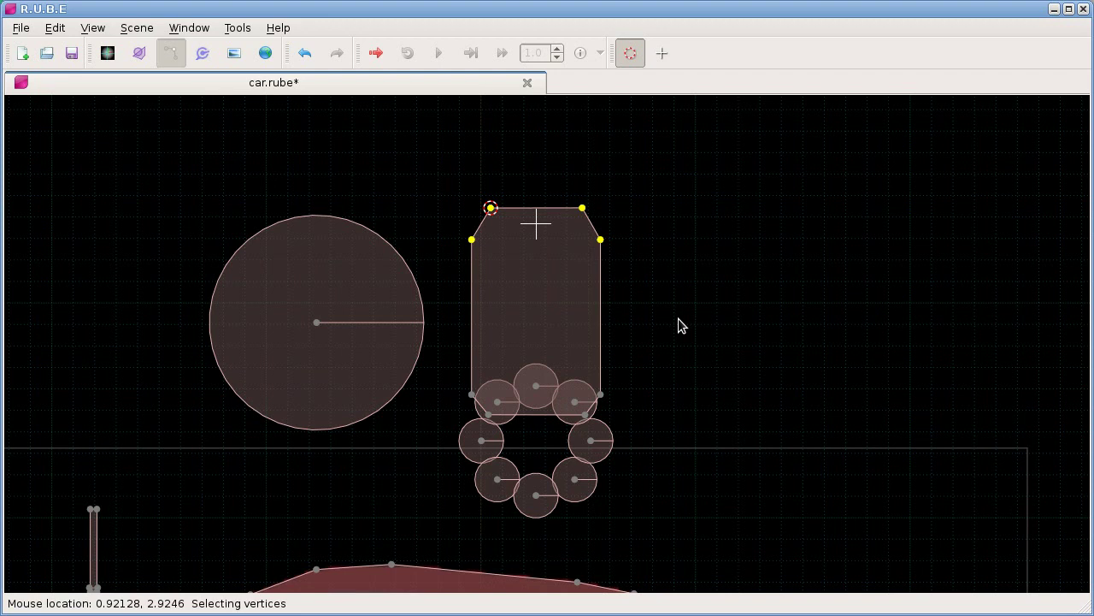
left_click_drag(670, 319, 671, 306)
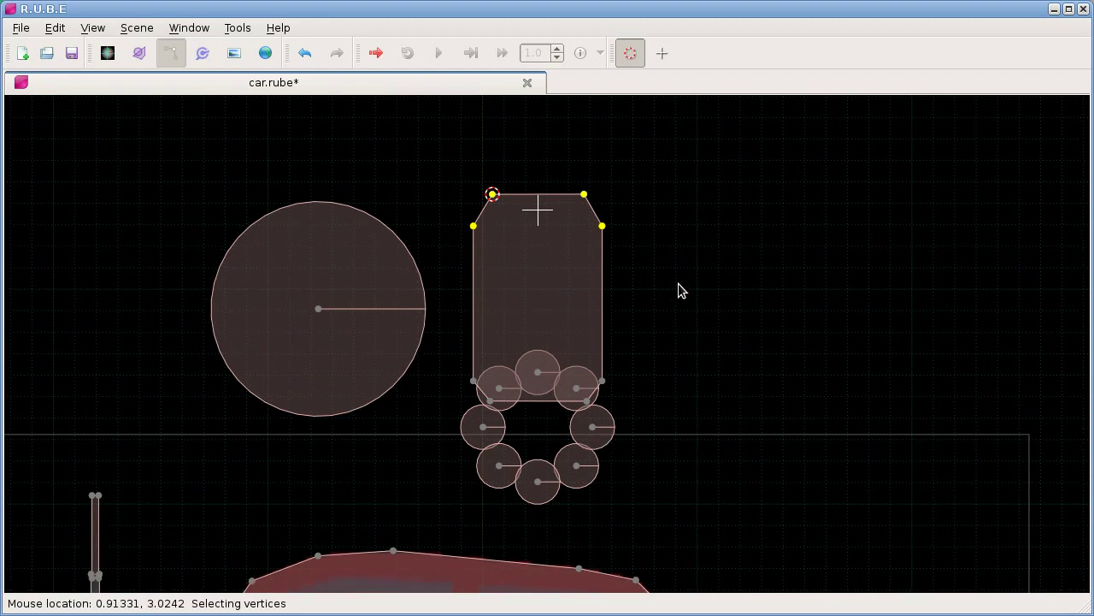
Step: Return to body selection and delete the large circle body beside the tall polygon
key("Tab")
left_click_drag(428, 345, 484, 312)
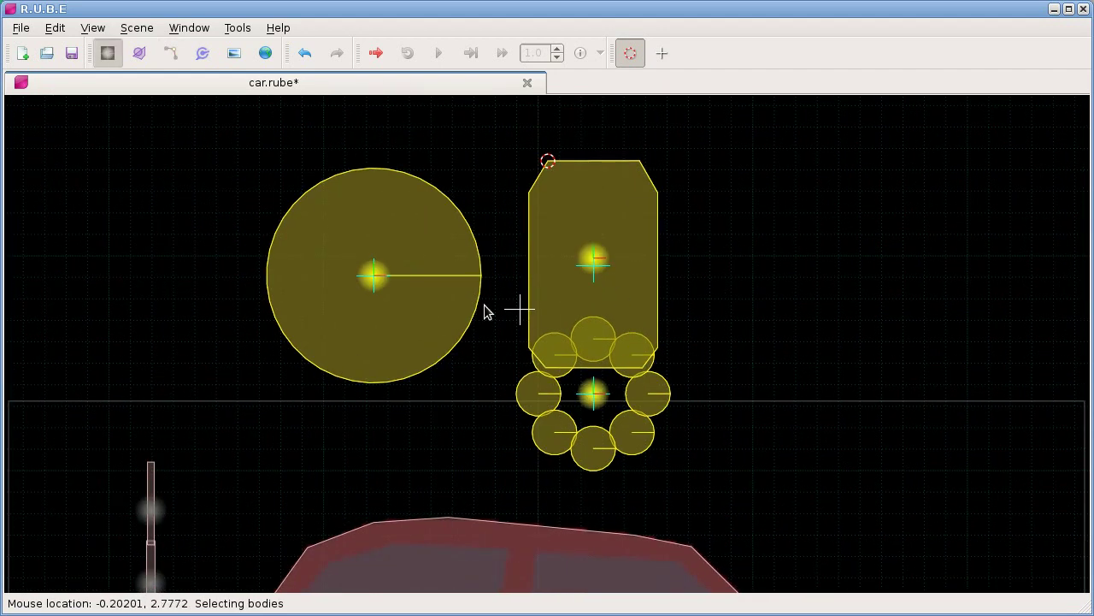
left_click(419, 313)
key("Delete")
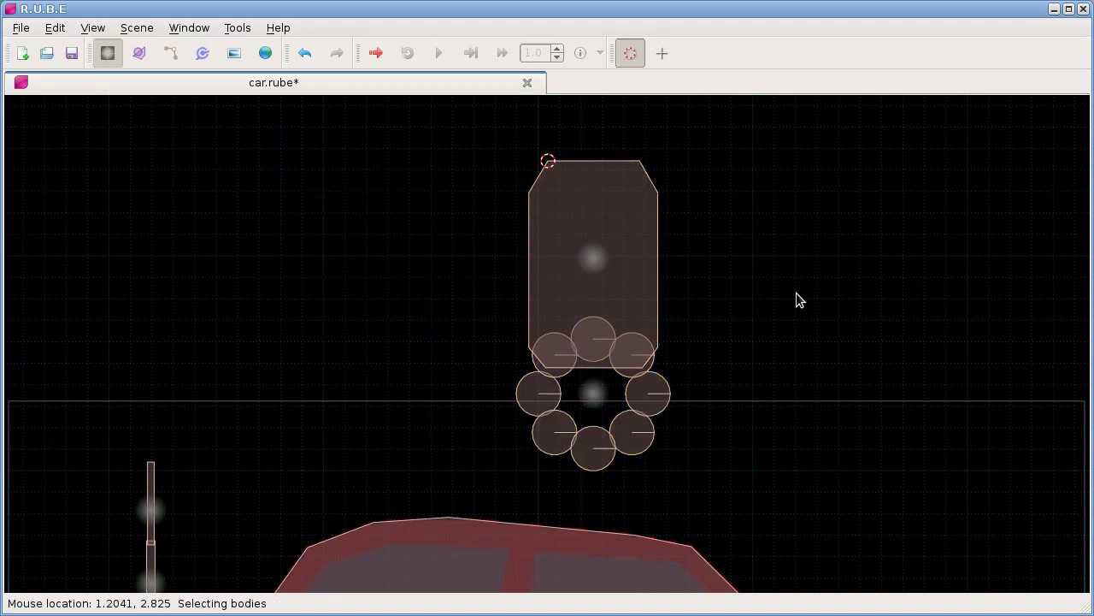
Step: Select the tall polygon body and move it left, well clear of the ring of small circles
left_click_drag(741, 315, 826, 288)
scroll(836, 321, "down", 2)
left_click(733, 305)
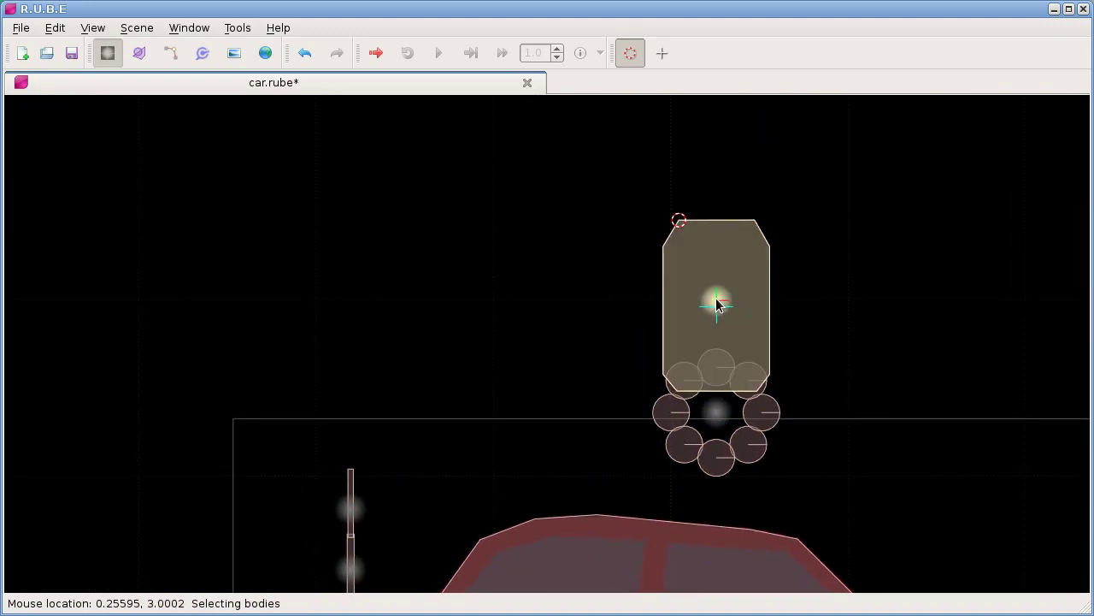
key("g")
left_click(574, 283)
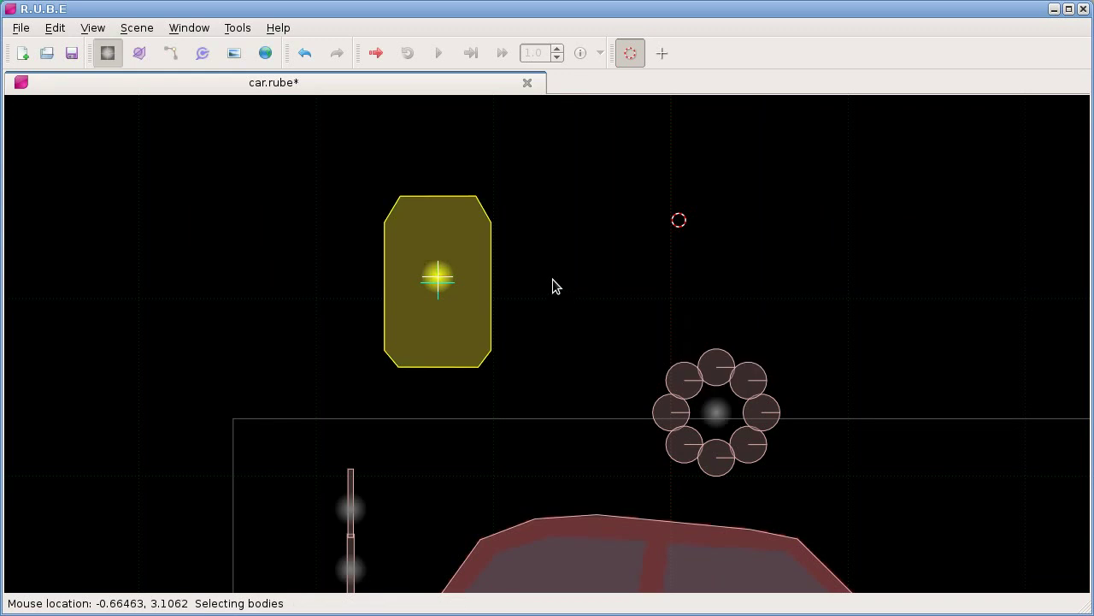
Step: Select the polygon's two upper-left vertices, rotate them about the selection centre, and move them inward to dent that side
scroll(552, 282, "up", 2)
key("Tab")
left_click_drag(357, 148, 462, 261)
key("r")
key("c")
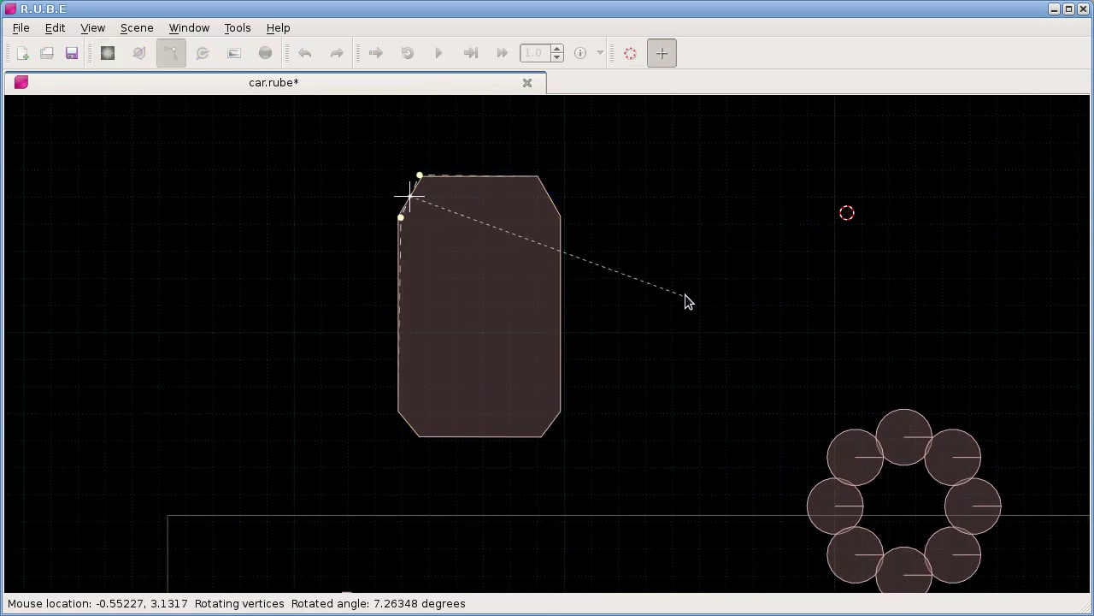
left_click(633, 103)
key("t")
left_click(684, 230)
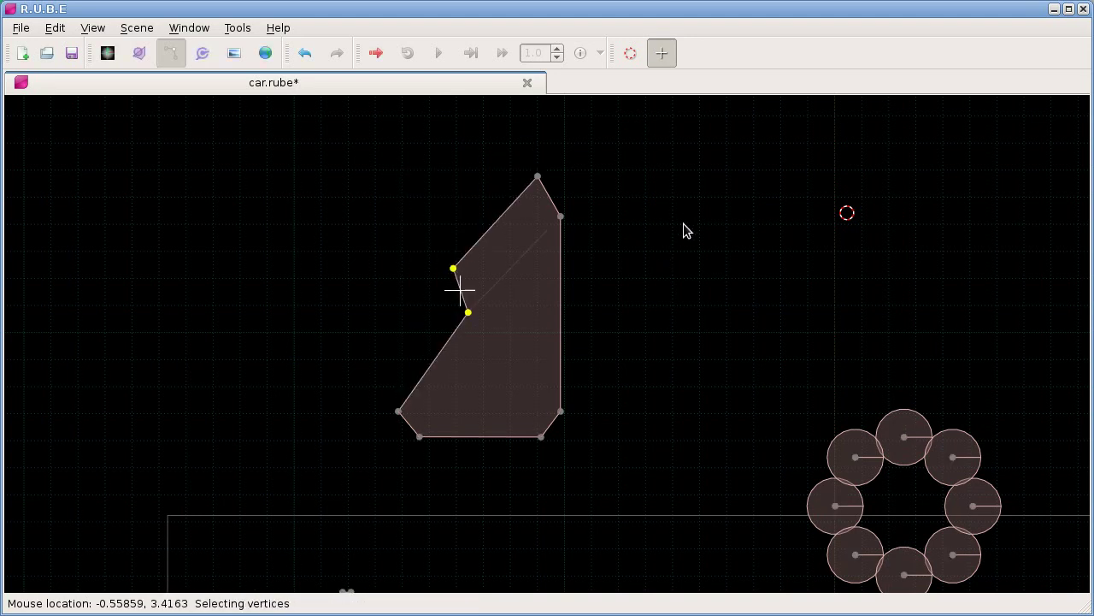
Step: Move the polygon's upper-right side vertex by about 0.19, -0.28, and its top vertex about 0.15 to the left and slightly down
left_click(561, 216)
key("t")
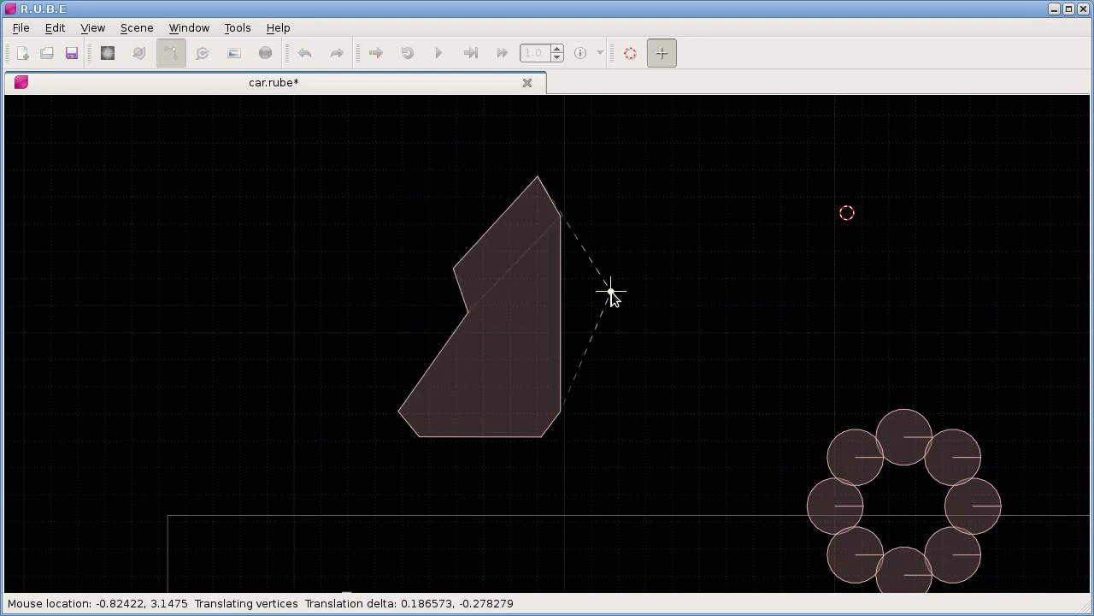
left_click(610, 292)
left_click(546, 179)
key("r")
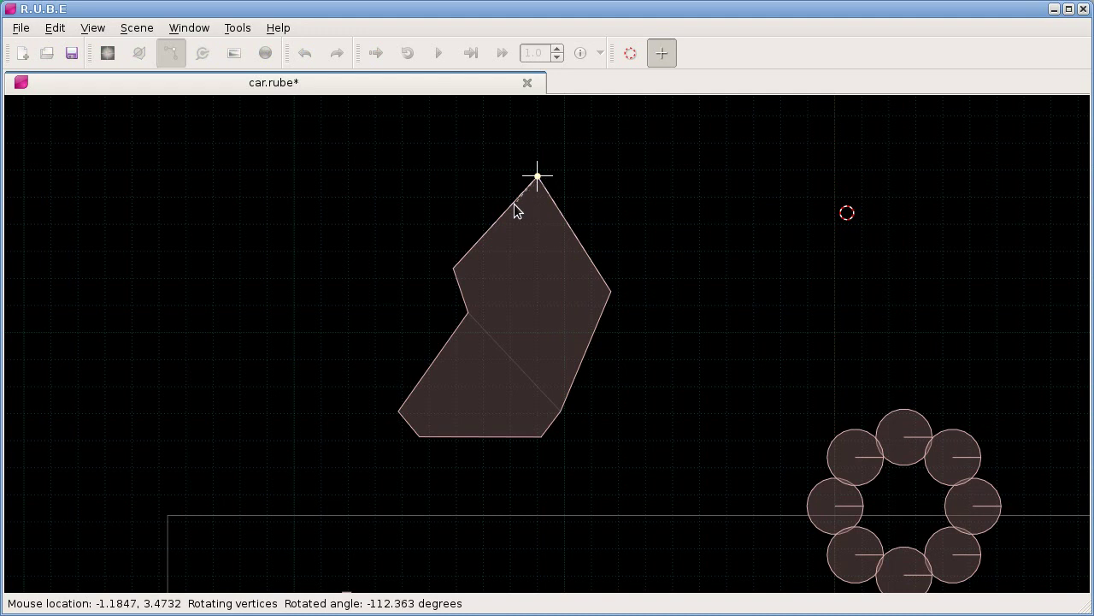
left_click(616, 178)
key("t")
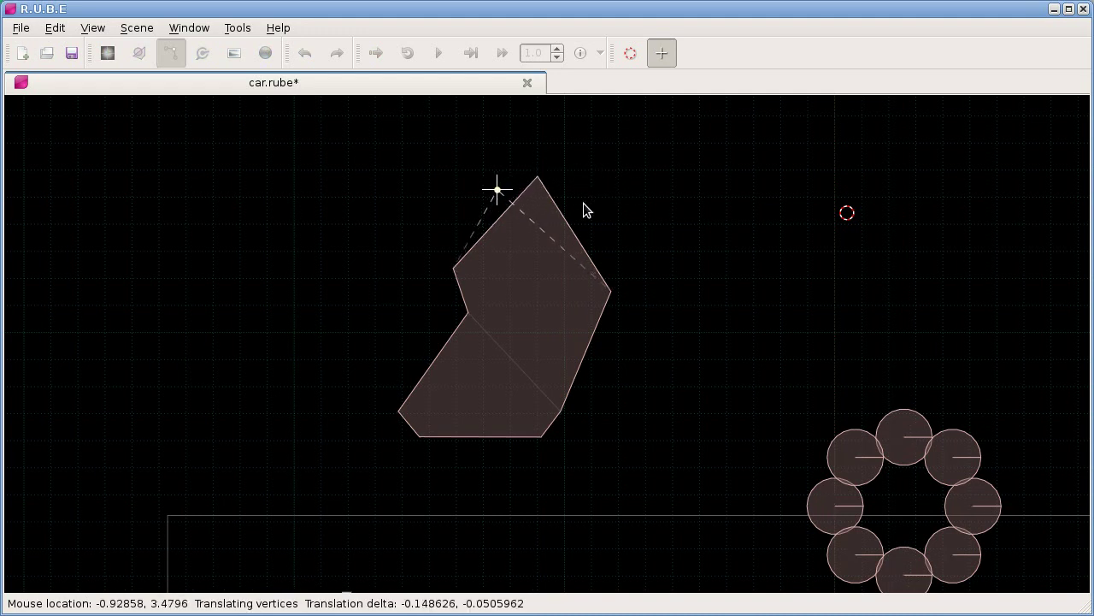
left_click(585, 210)
Step: Move the lower vertex of the polygon's left-side dent further inward and the lower-right side vertex slightly outward
left_click(468, 312)
key("t")
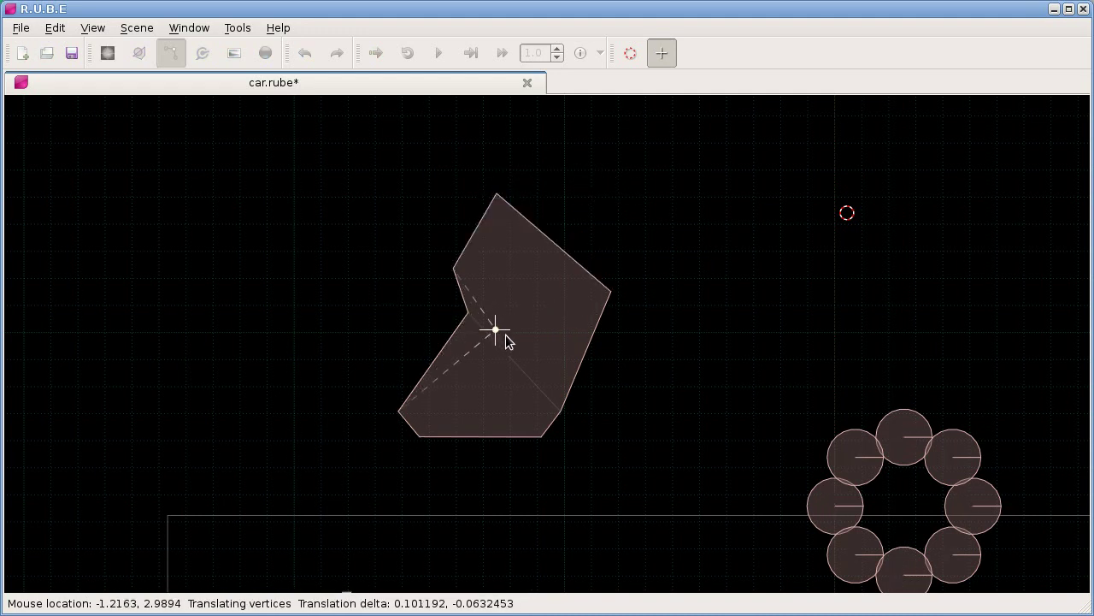
left_click(525, 335)
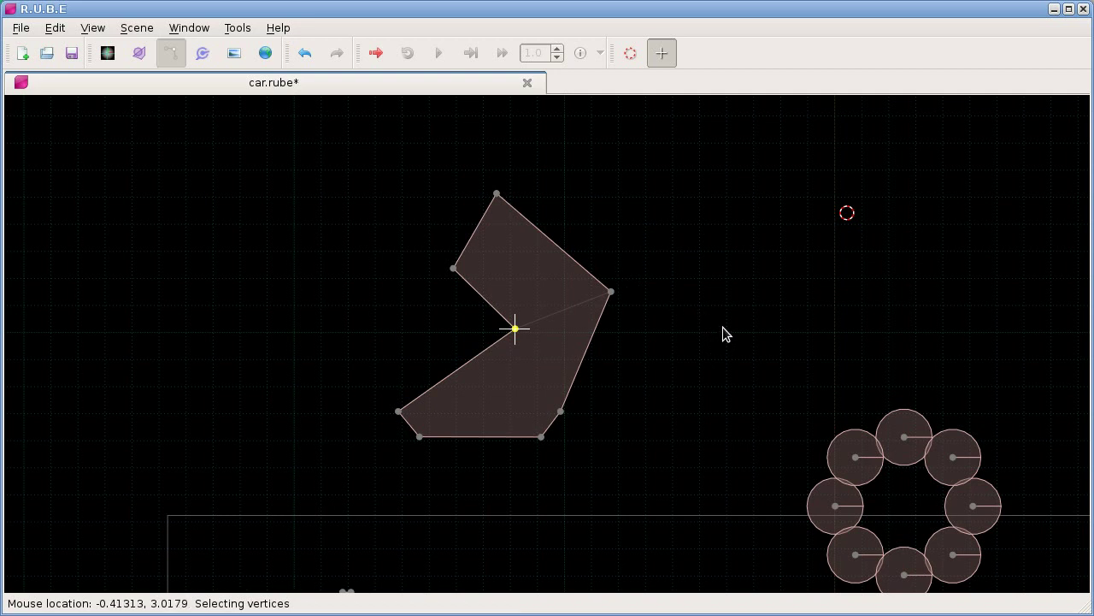
left_click(565, 412)
key("t")
left_click(585, 412)
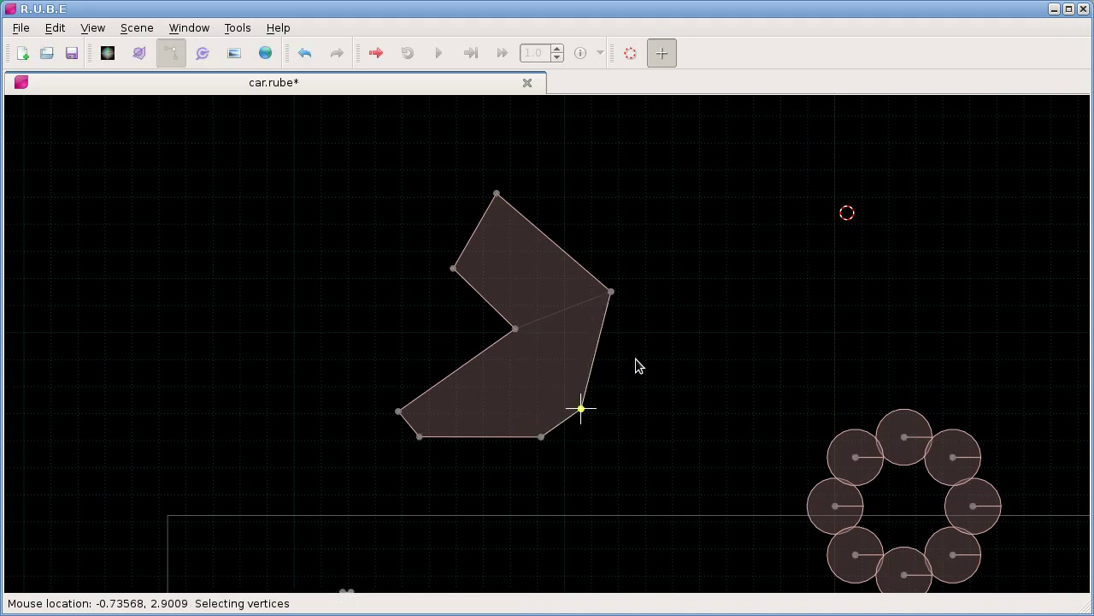
Step: Place the cursor left of the reshaped polygon and try scaling its body, alternating the pivot between the selection centre and the cursor
key("Tab")
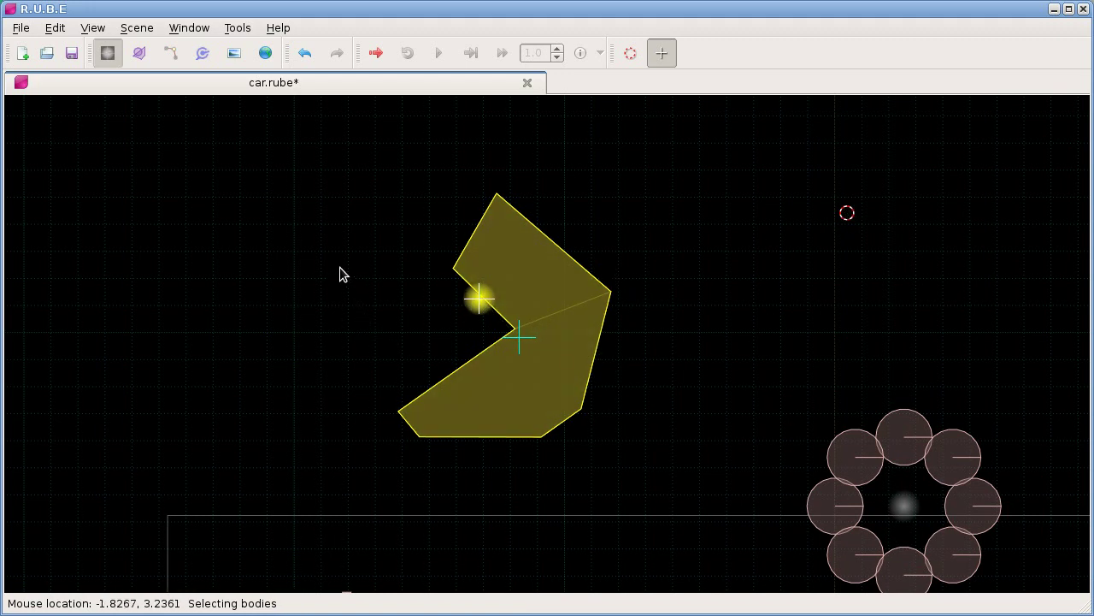
left_click_drag(664, 382, 774, 392)
scroll(740, 385, "up", 2)
key("s")
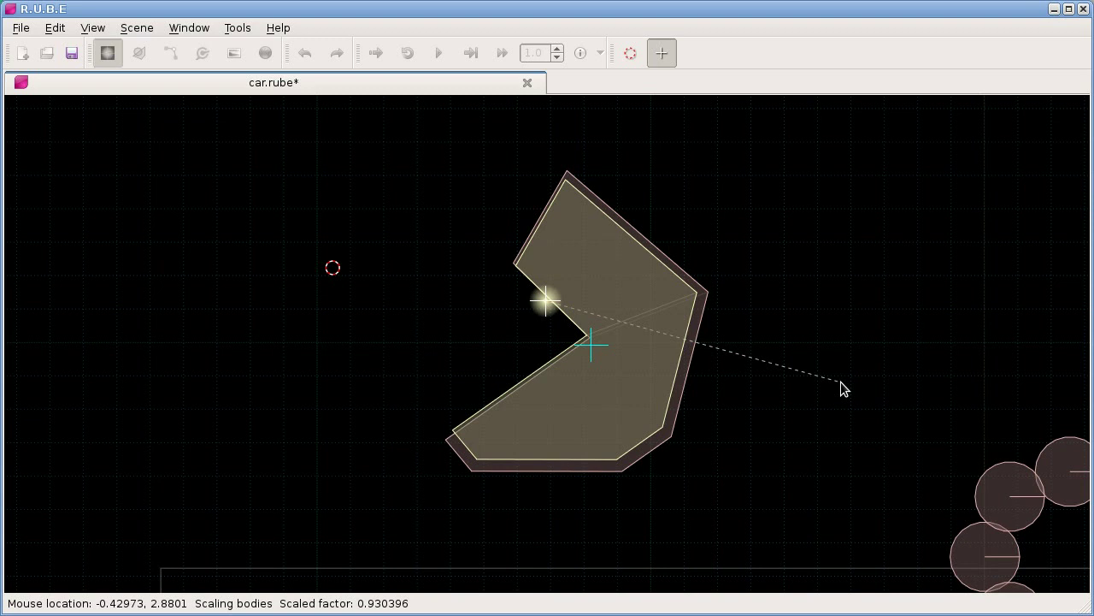
key("c")
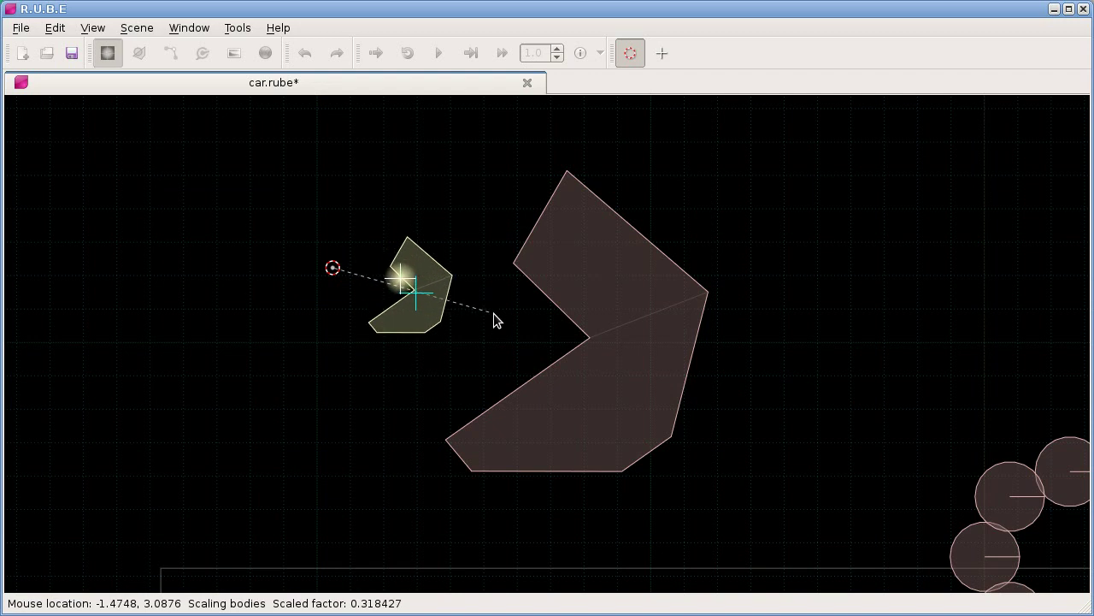
key("period")
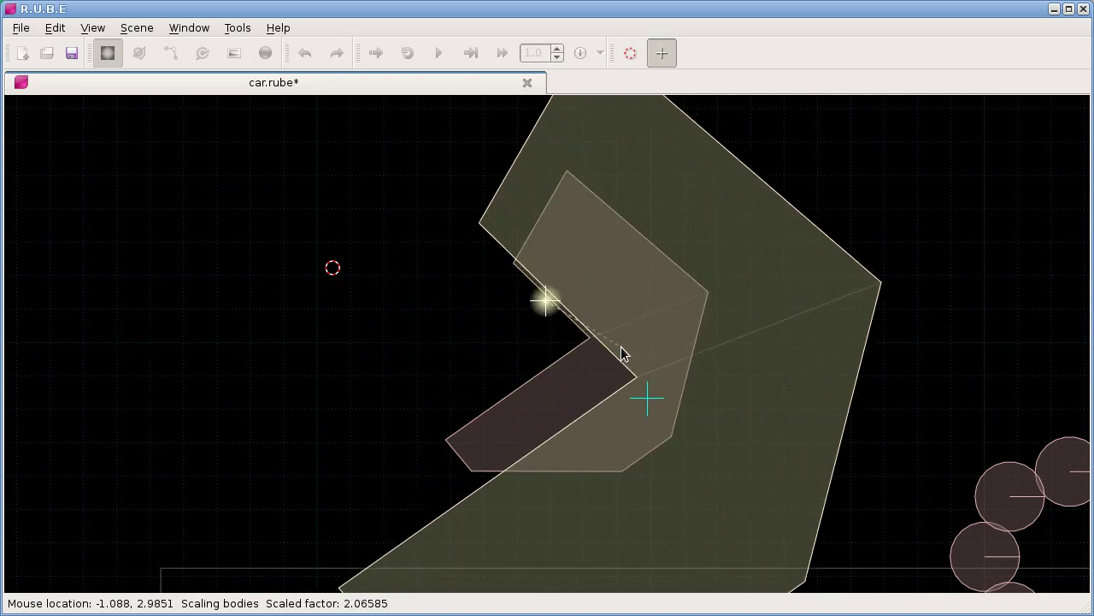
key("period")
key("period")
key("period")
key("period")
key("period")
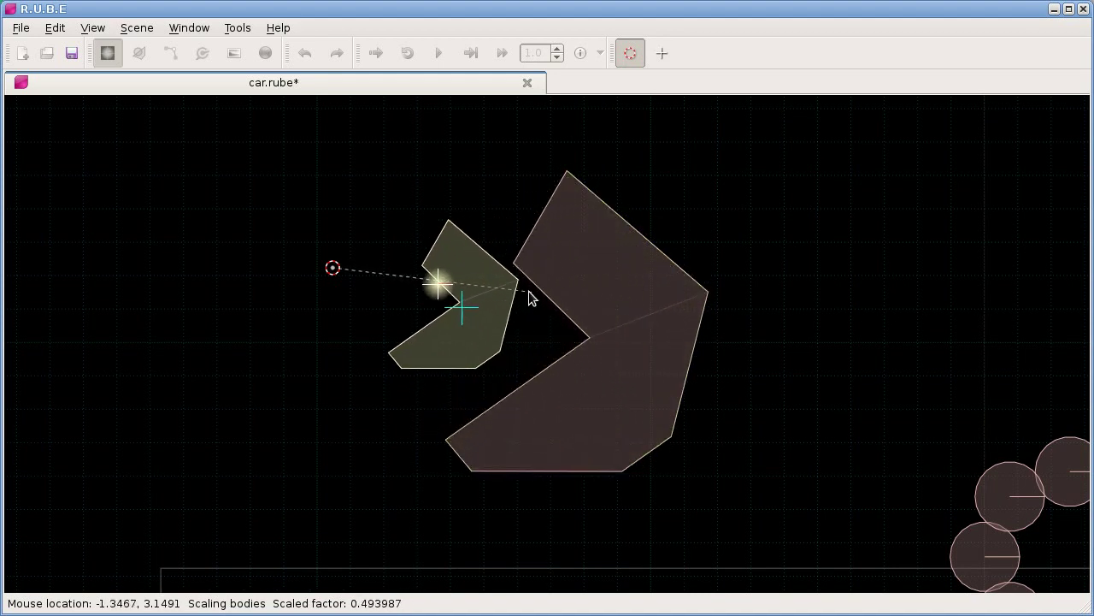
key("period")
key("period")
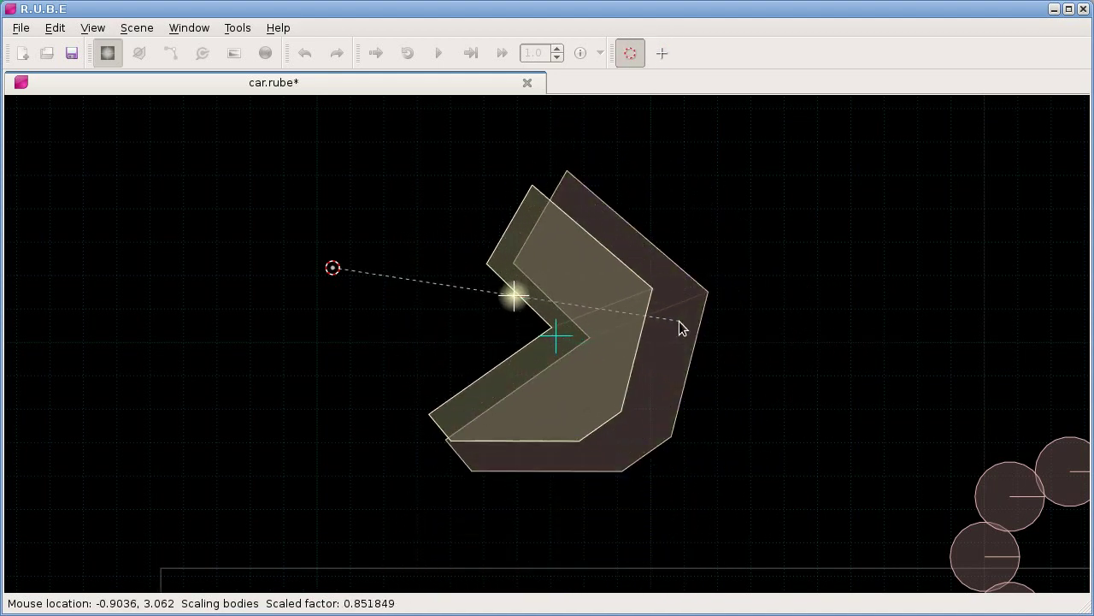
left_click(745, 344)
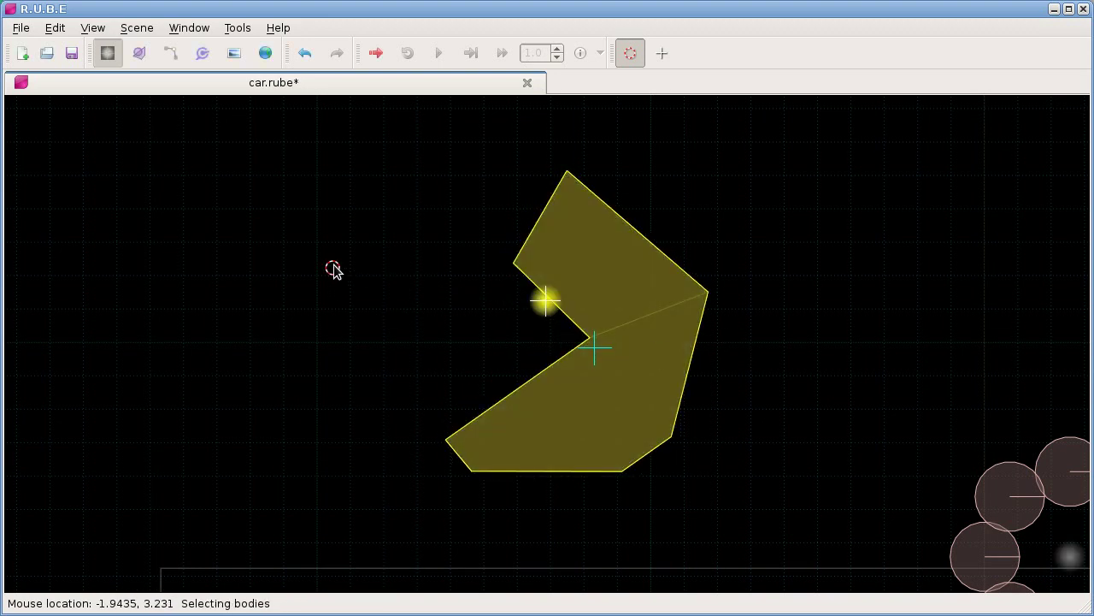
Step: Switch to vertex selection, select the polygon's upper-left vertex above the notch, and place the cursor exactly on it
key("Tab")
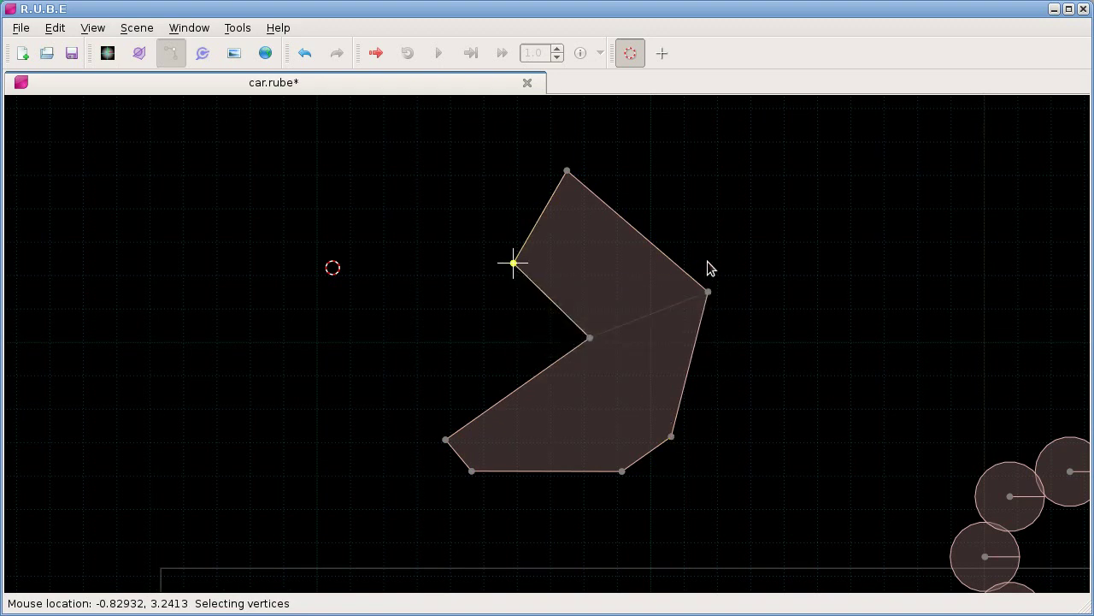
right_click(643, 244)
left_click(836, 283)
right_click(831, 280)
key("Escape")
Step: Try scaling the selected vertex and the whole polygon body about the cursor on the upper-left vertex
key("s")
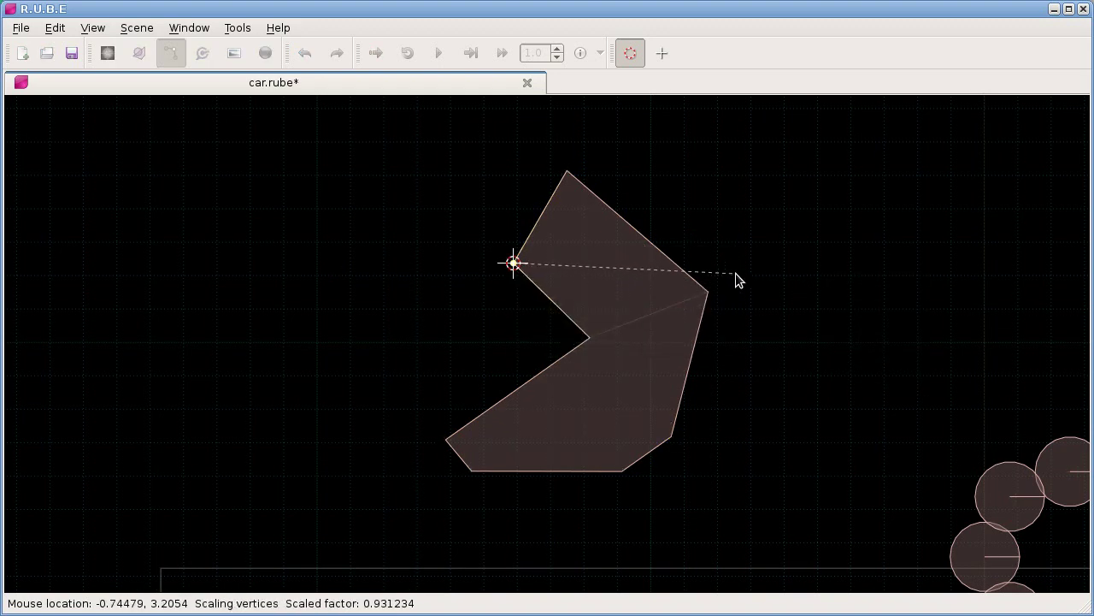
left_click(752, 288)
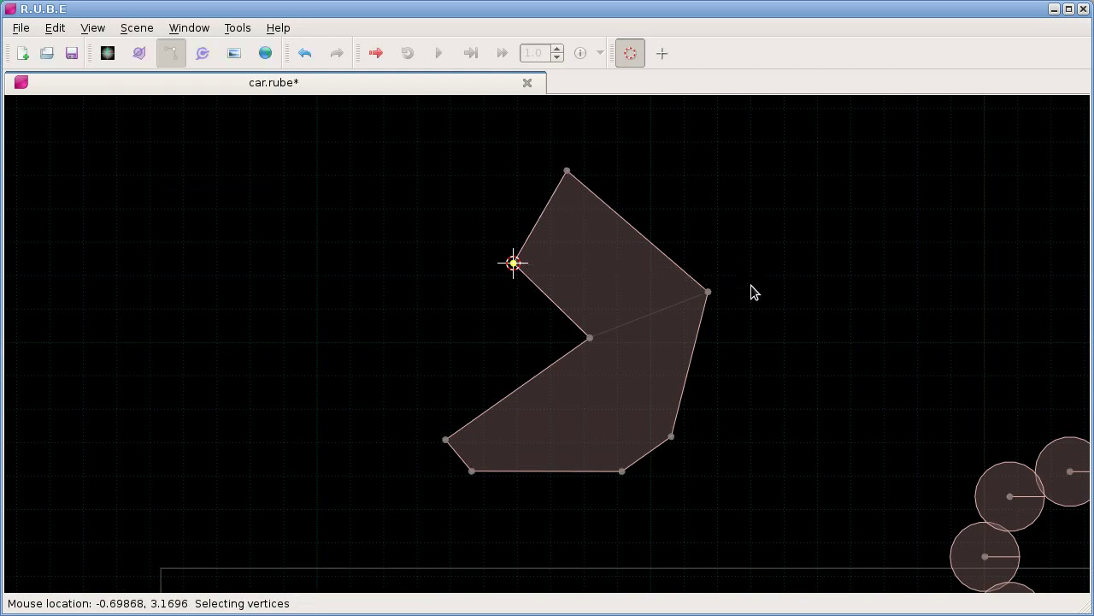
key("Tab")
key("s")
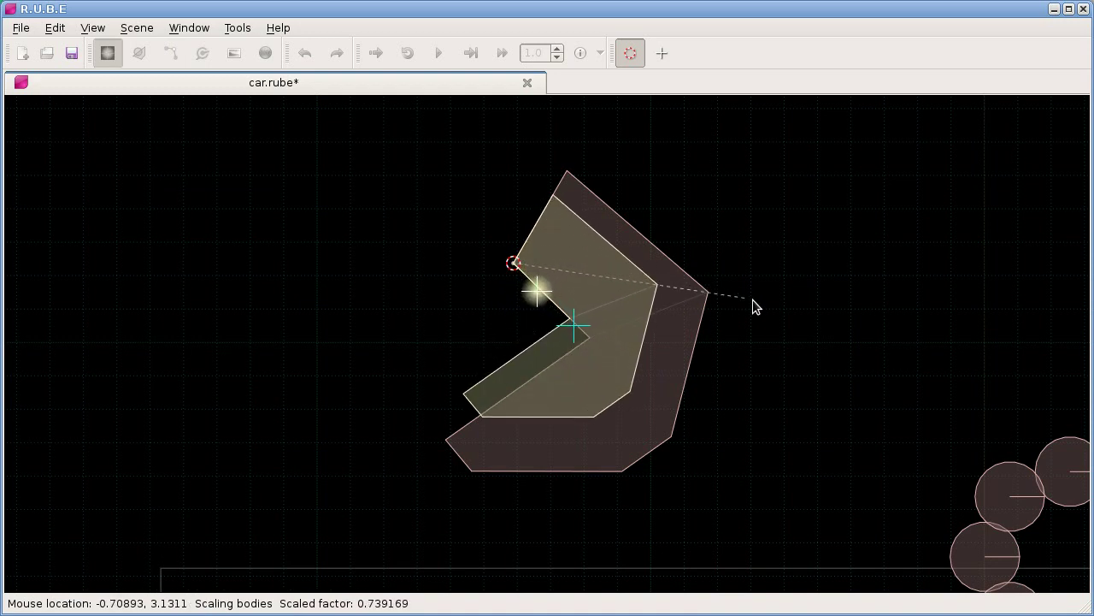
key("Escape")
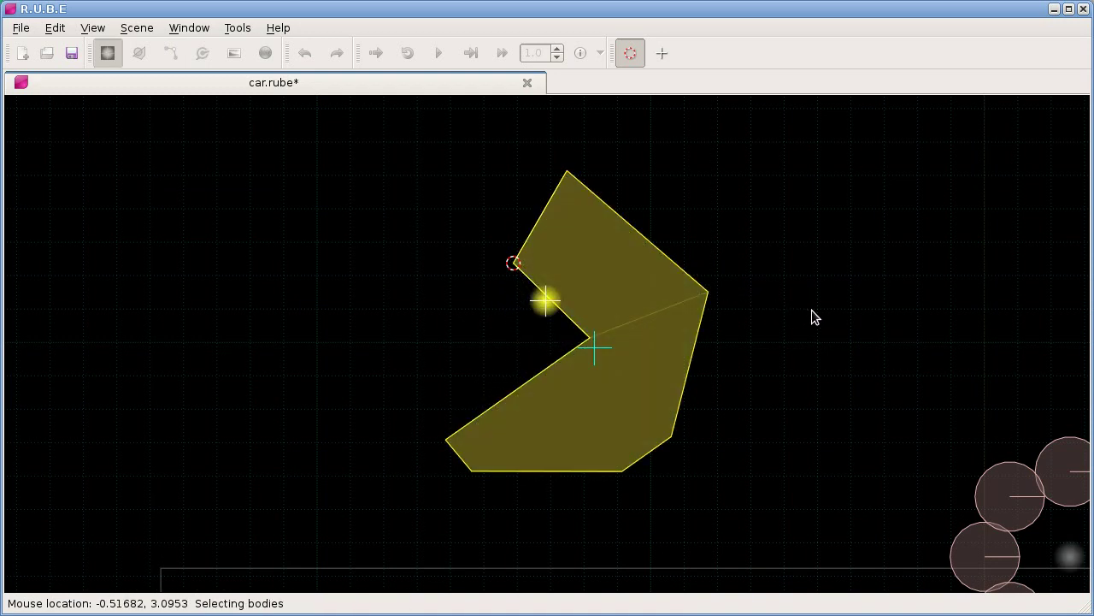
Step: Bring the whole car, including both wheels and the antenna, into view
scroll(810, 364, "down", 1)
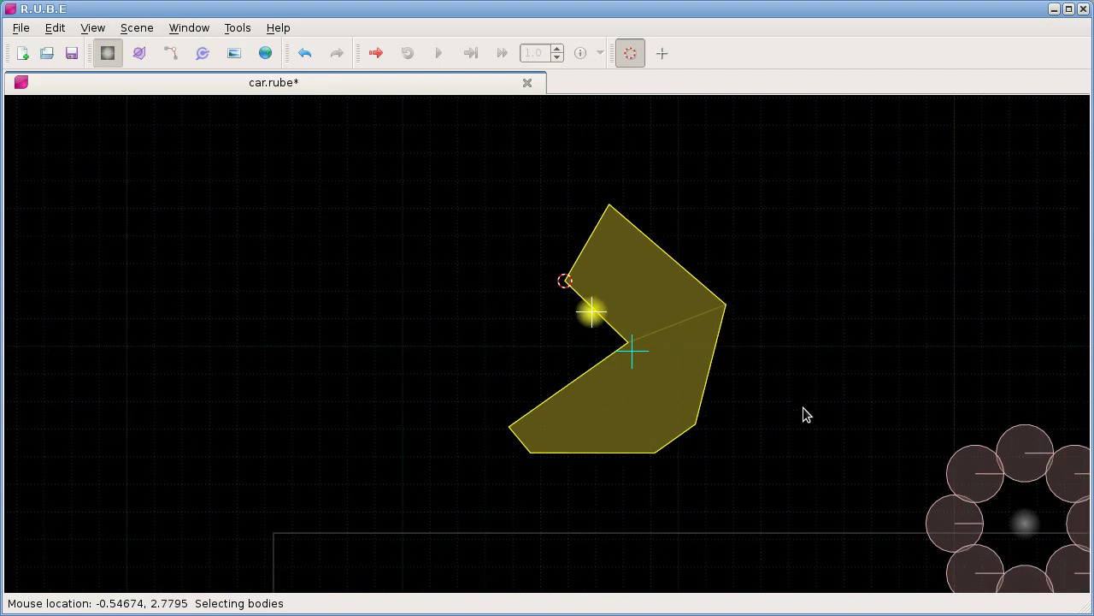
scroll(803, 407, "down", 1)
left_click_drag(803, 407, 621, 180)
left_click_drag(679, 356, 559, 214)
scroll(698, 342, "down", 1)
left_click_drag(701, 342, 611, 308)
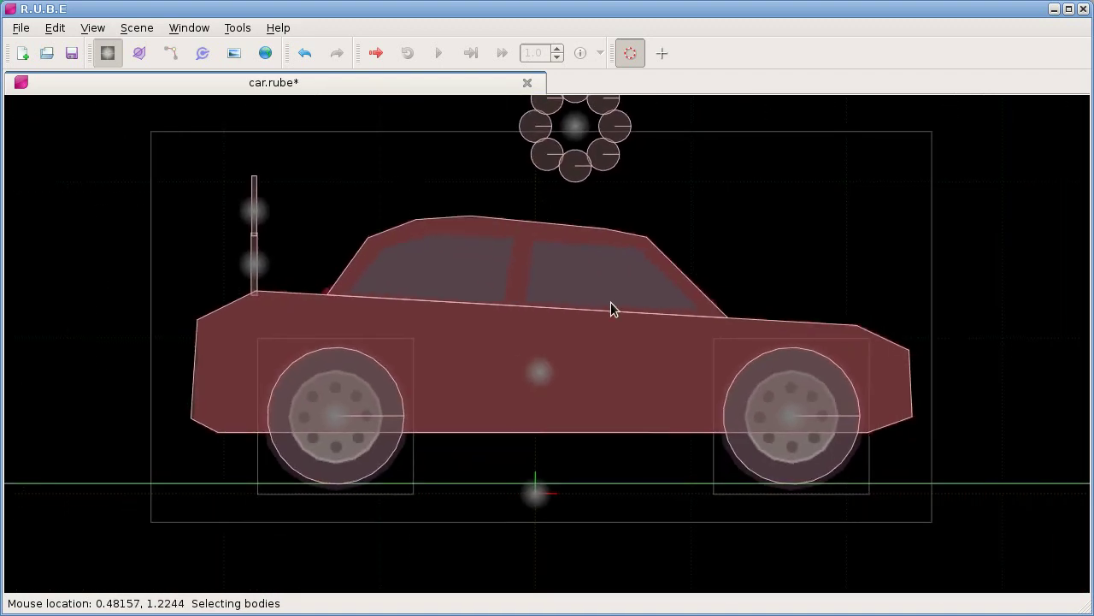
Step: Switch to image selection, select the carbody image, and scale it down about the cursor to roughly half its size
scroll(611, 307, "up", 1)
scroll(618, 301, "down", 1)
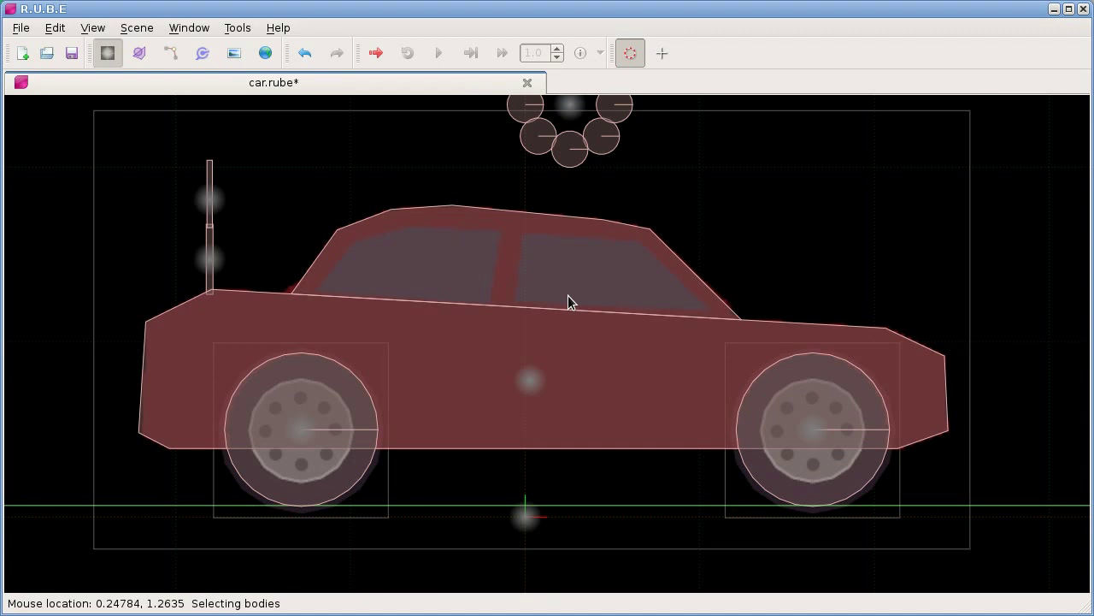
scroll(568, 295, "down", 1)
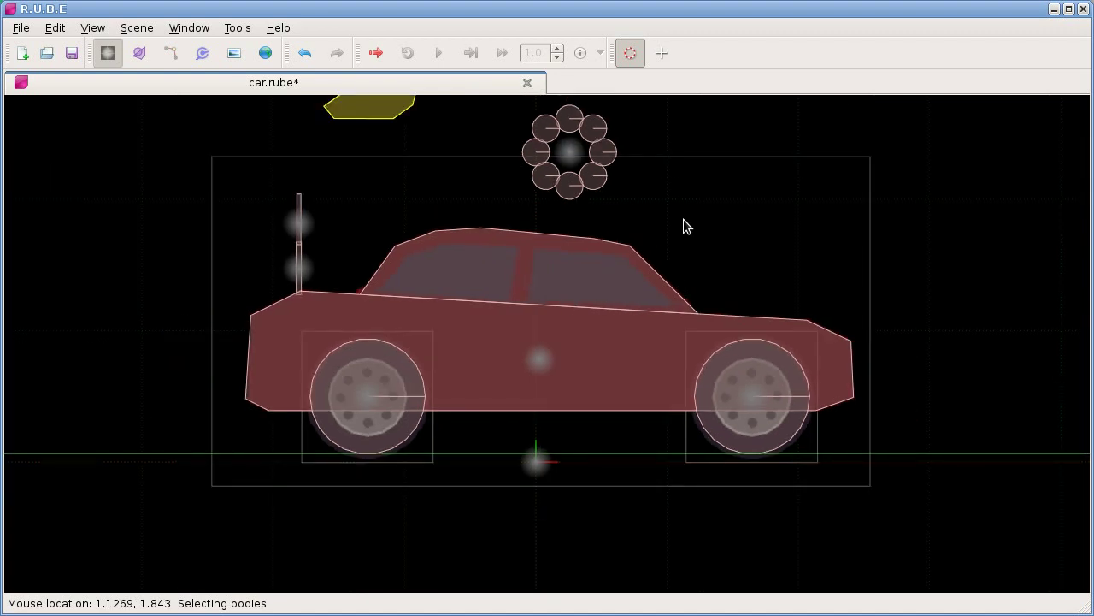
key("i")
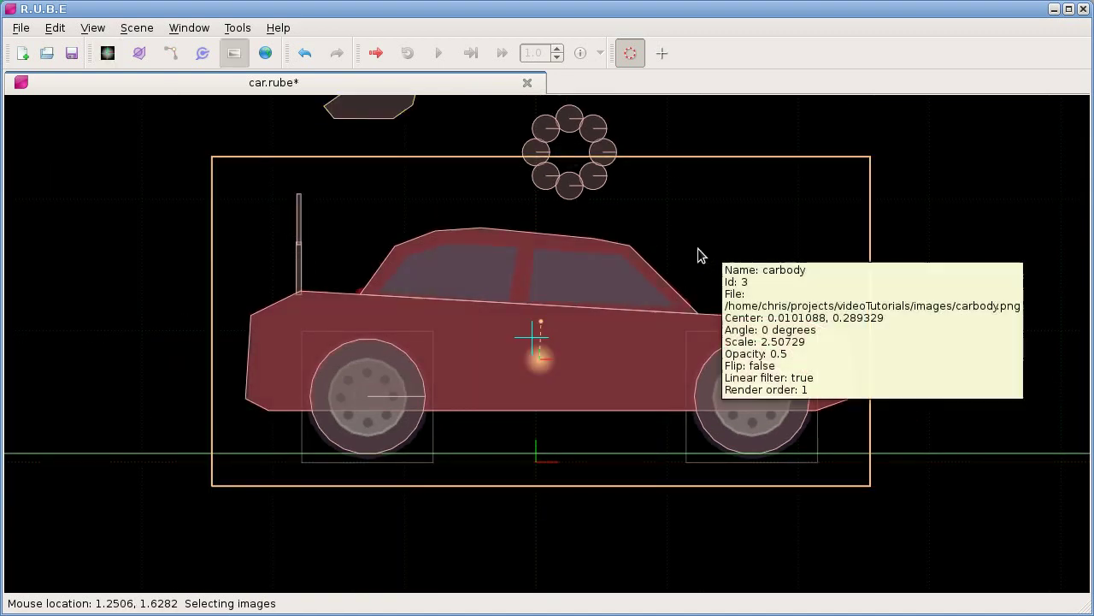
left_click(684, 251)
key("s")
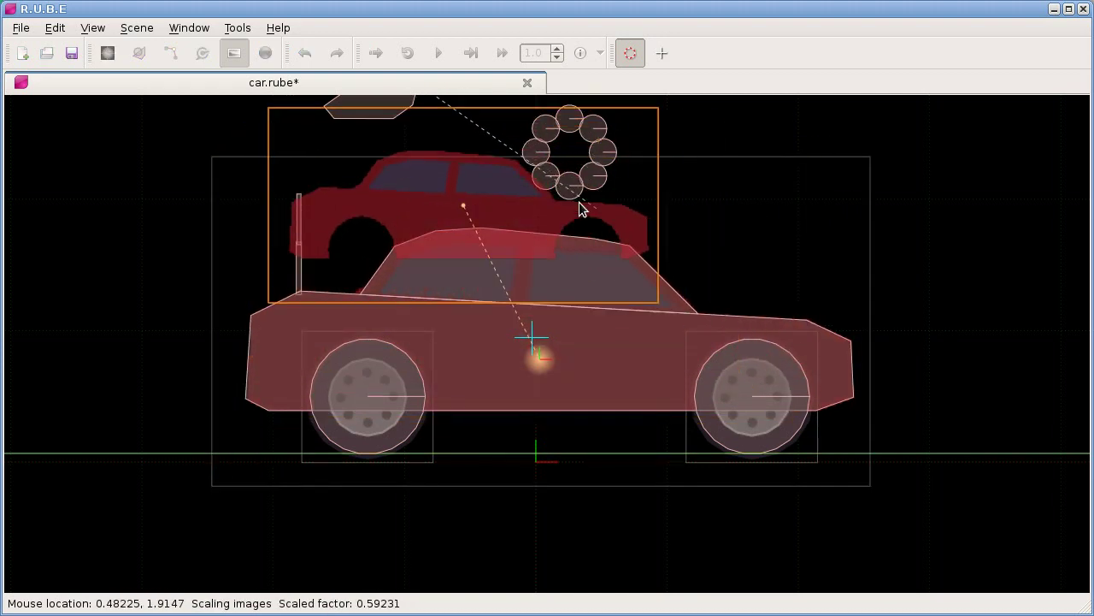
scroll(598, 318, "down", 2)
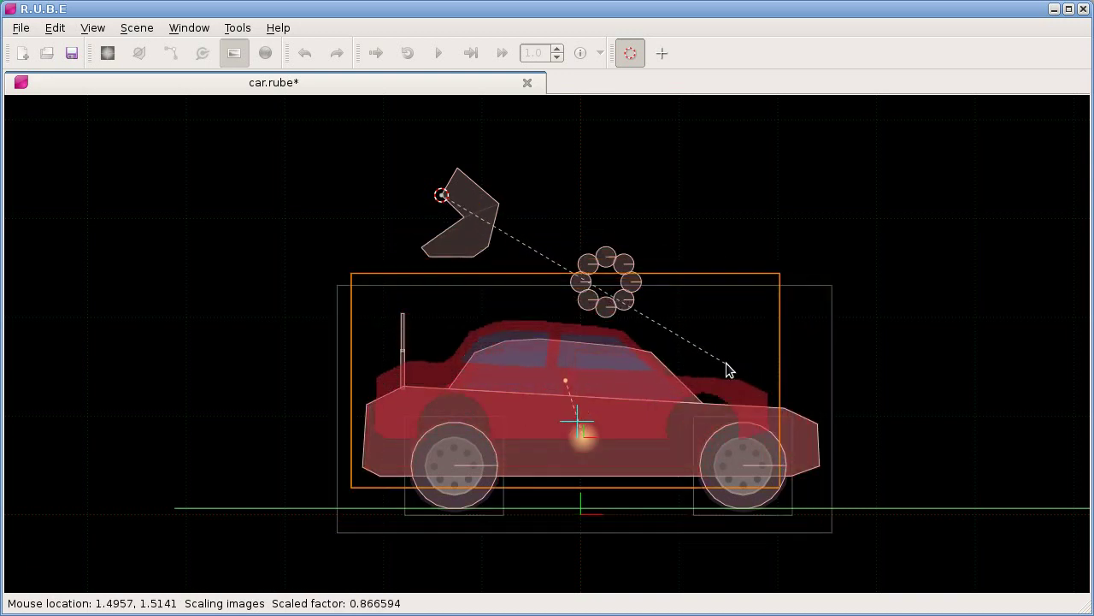
left_click(594, 312)
Step: Move the reduced carbody image clear of the car, and move it back down over the car's front end
key("shift+d")
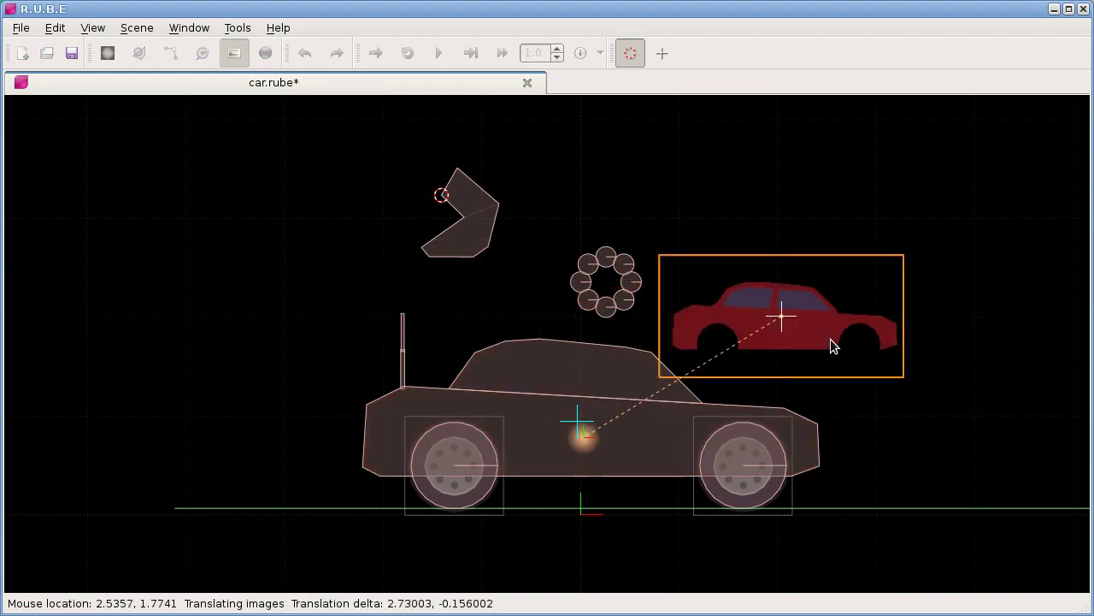
left_click(838, 308)
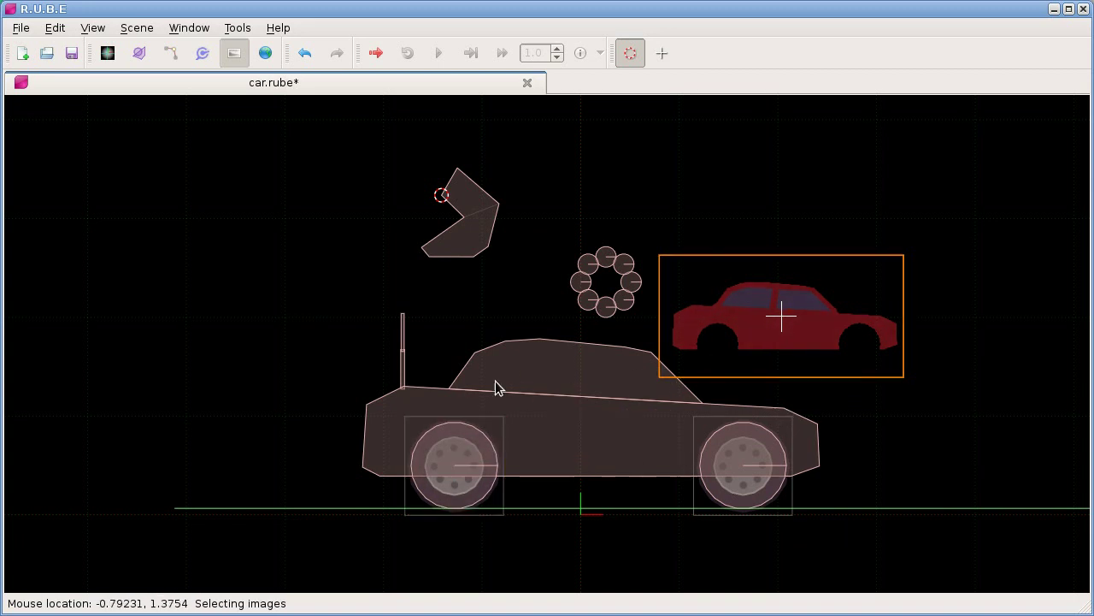
scroll(844, 382, "up", 2)
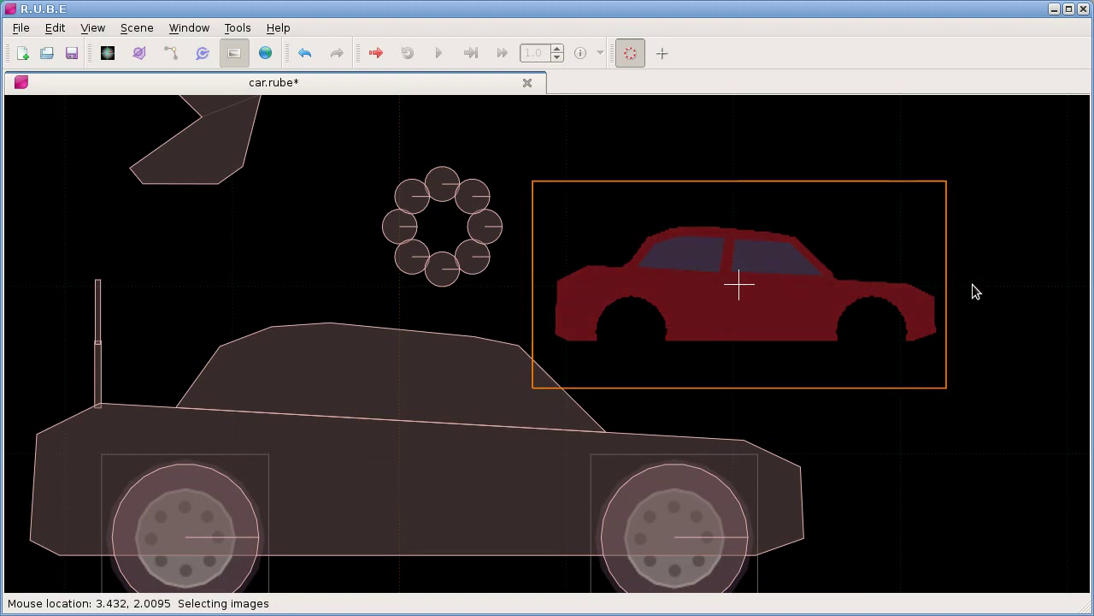
key("g")
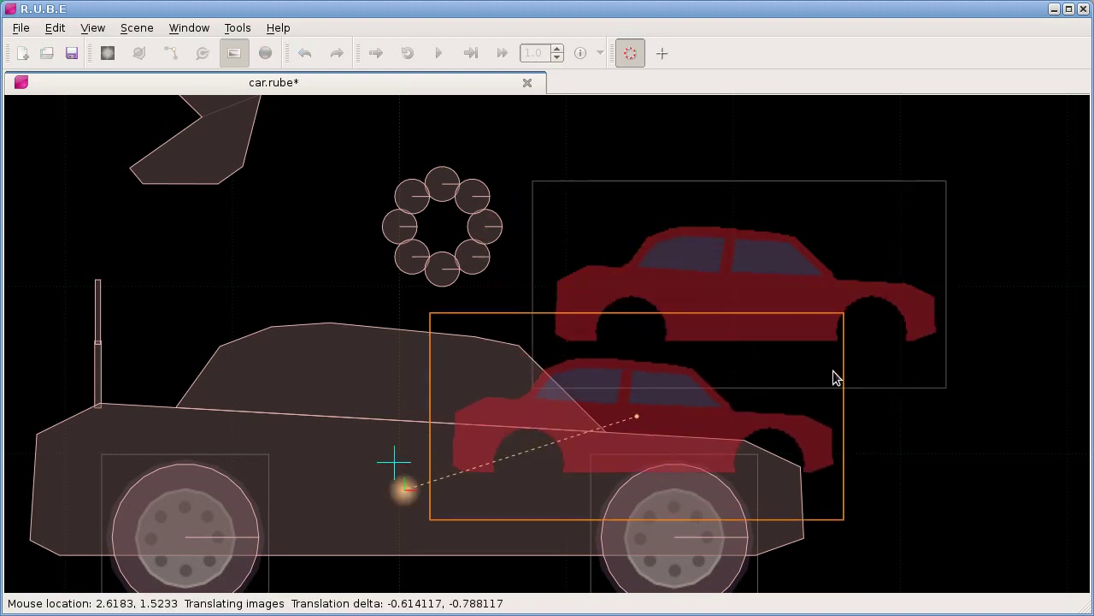
left_click(813, 406)
left_click_drag(747, 418, 834, 501)
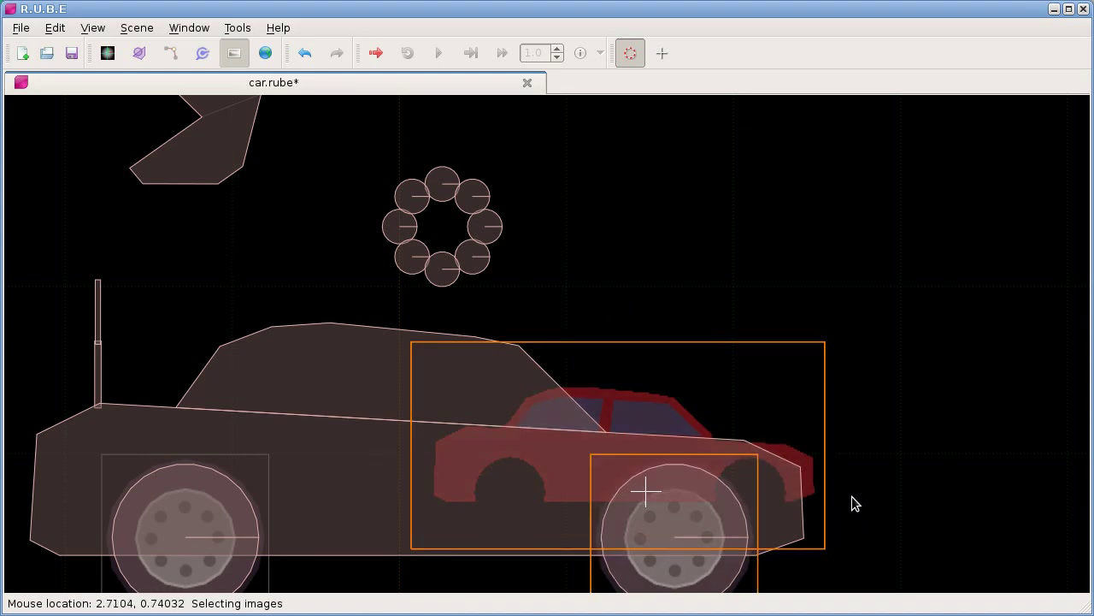
Step: Align the image's upper front corner with the matching corner vertex of the car's hull, and place the cursor on that vertex
scroll(838, 496, "up", 8)
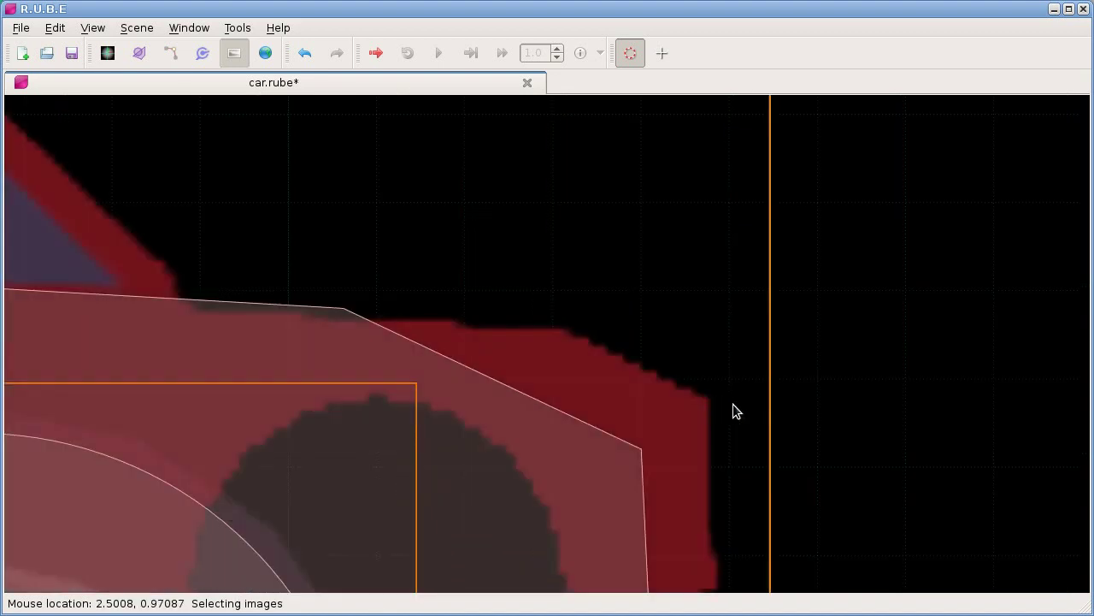
scroll(569, 385, "up", 2)
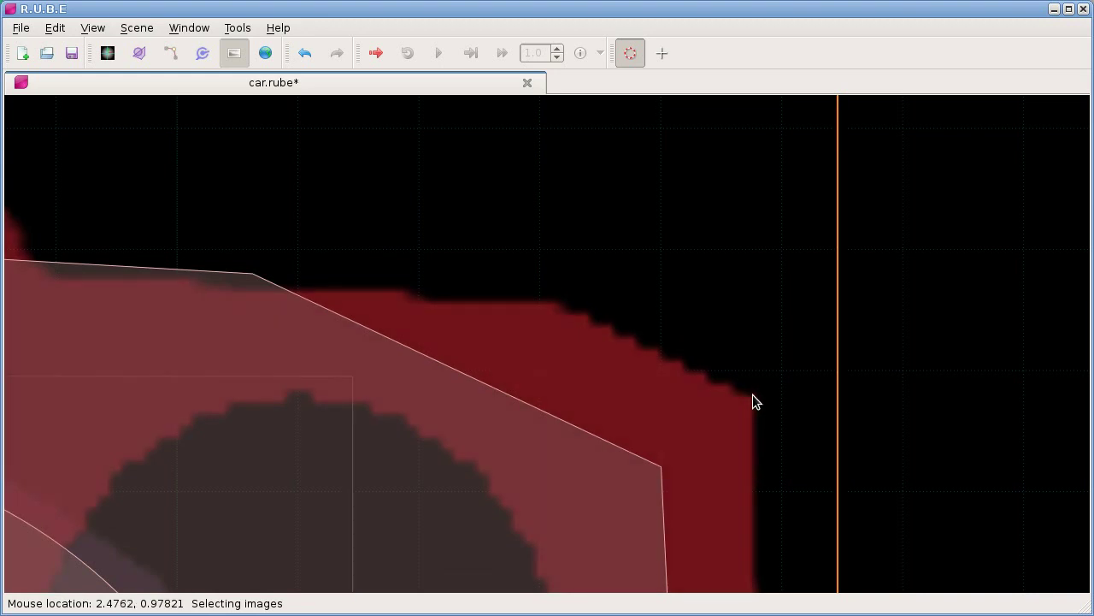
key("g")
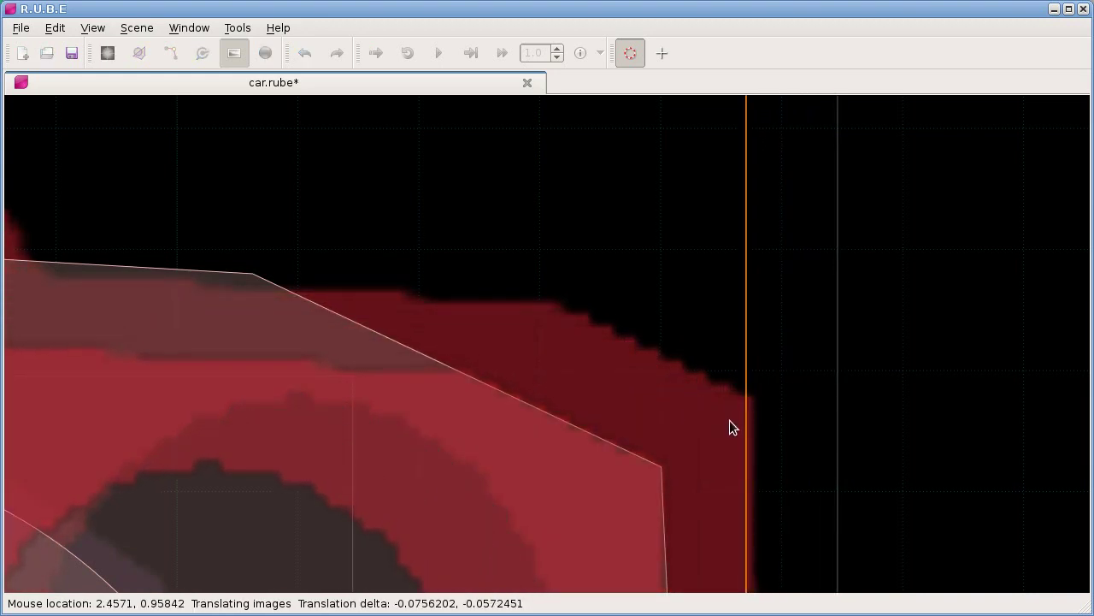
left_click(730, 419)
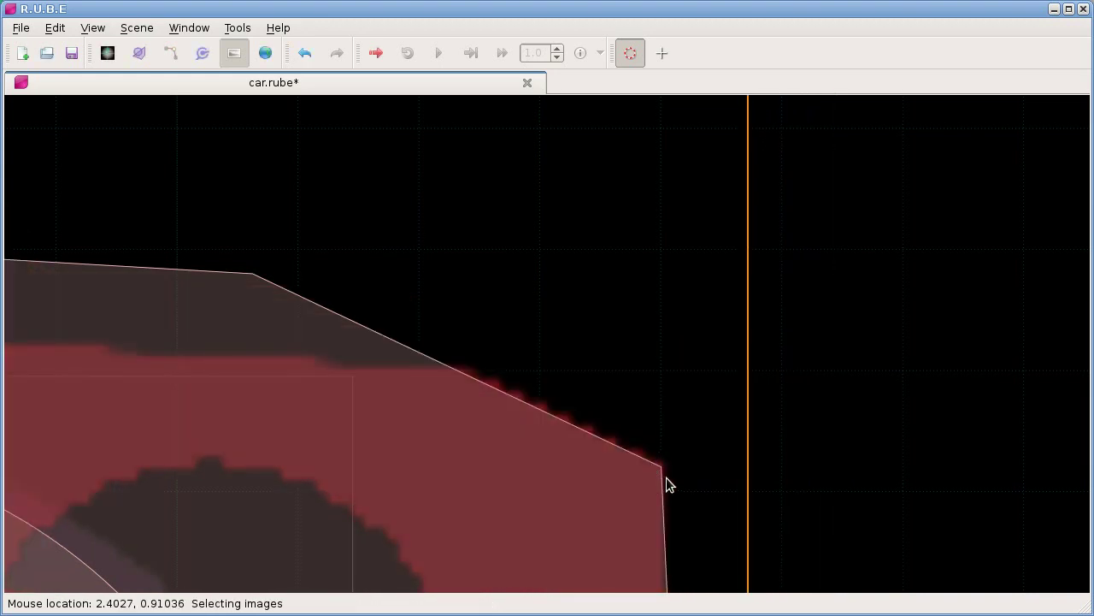
key("c")
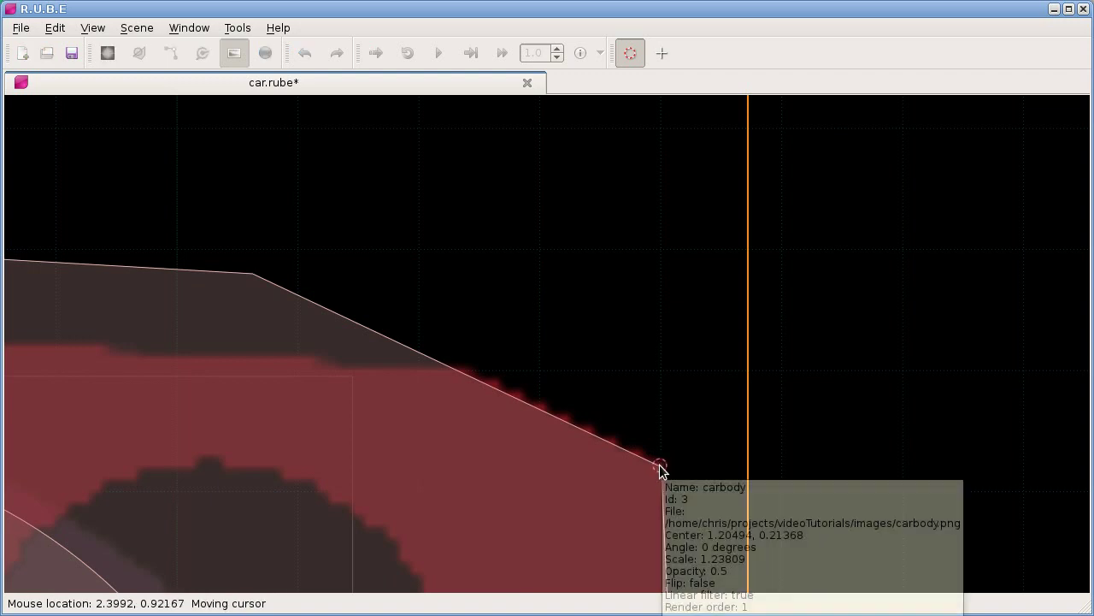
left_click(660, 466)
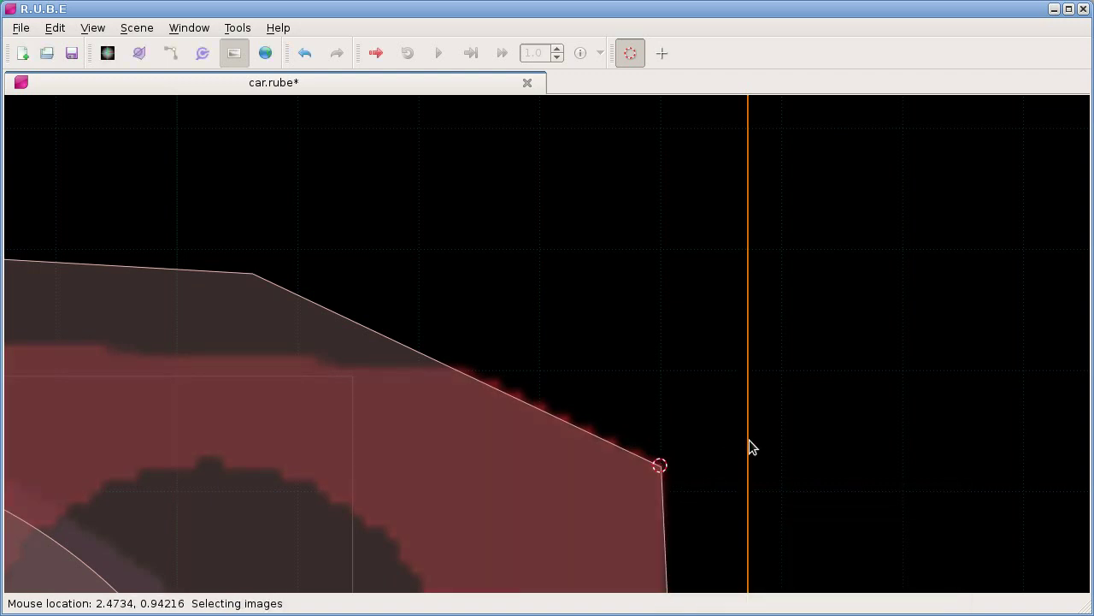
Step: Scale the carbody image about the cursor by a factor of about 2.03 so it fills the car outline
scroll(749, 440, "down", 2)
scroll(749, 439, "down", 4)
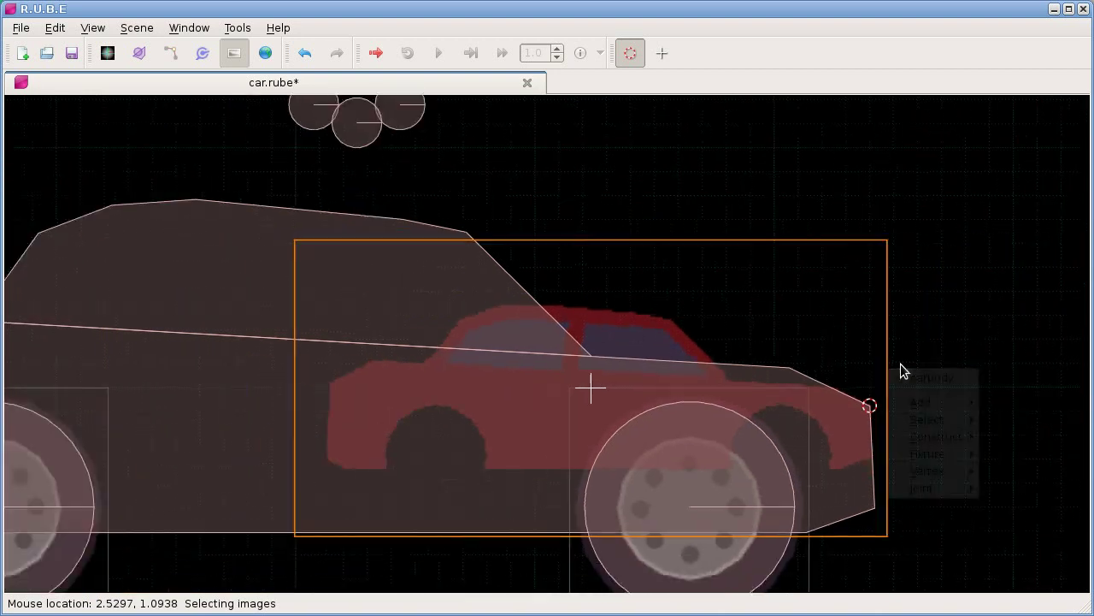
left_click_drag(945, 334, 997, 320)
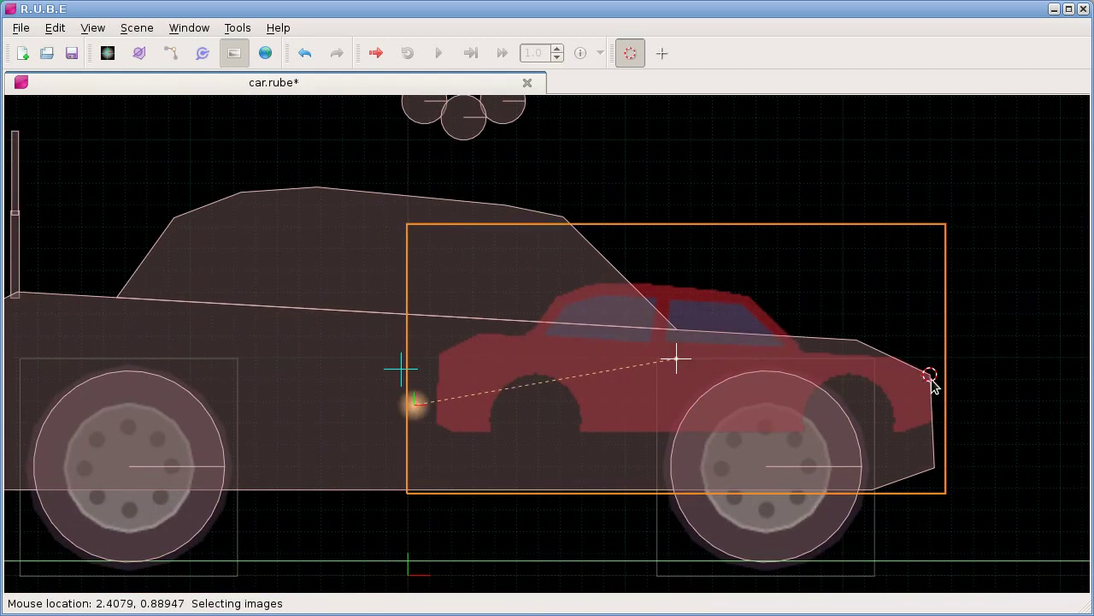
left_click_drag(836, 316, 853, 315)
scroll(853, 303, "down", 2)
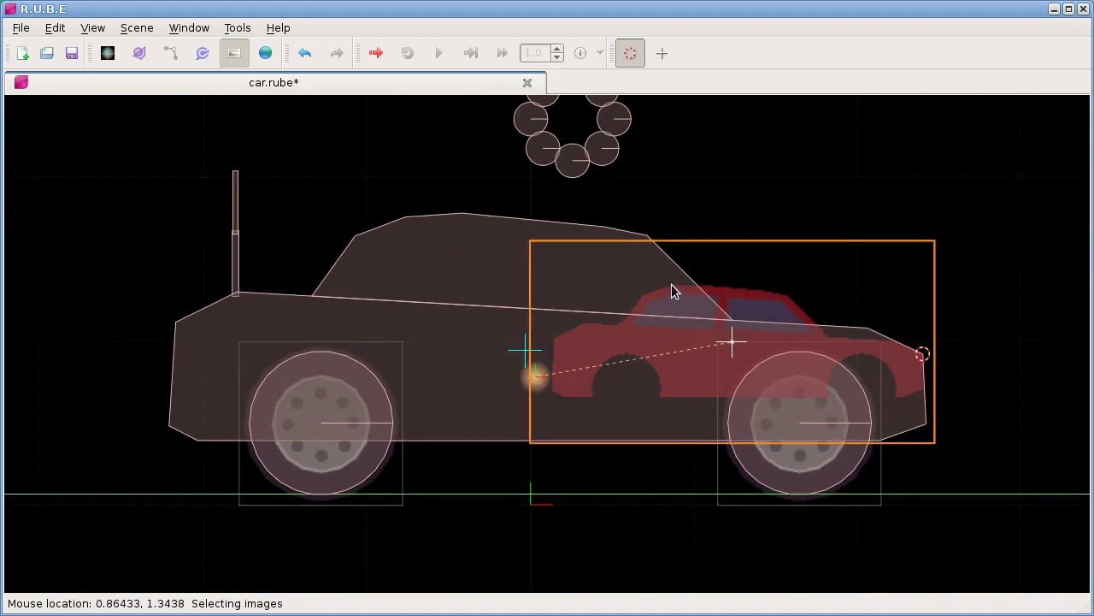
key("s")
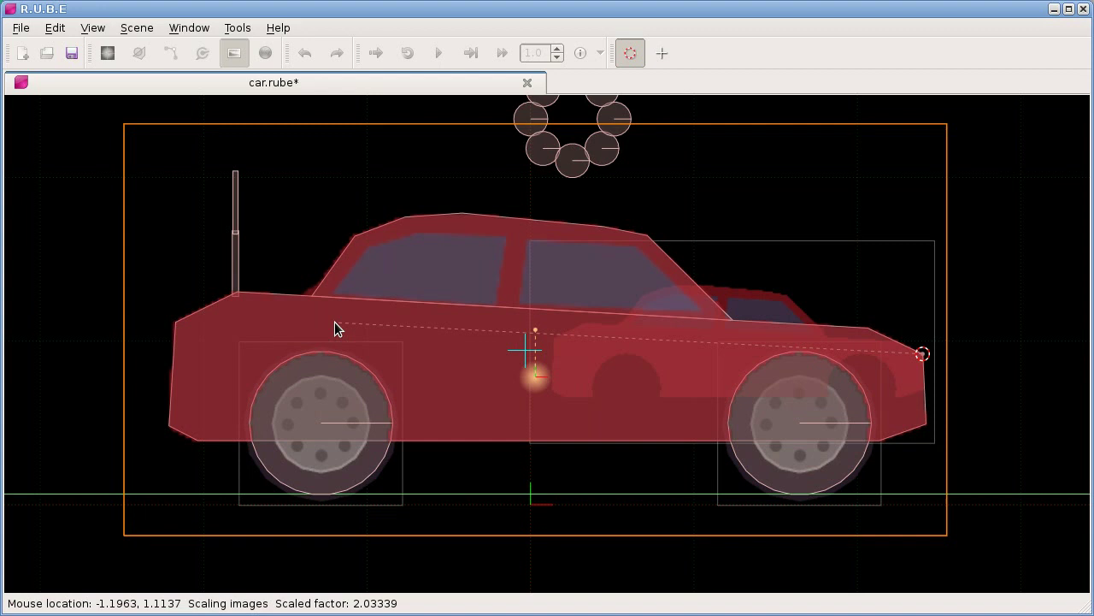
left_click(335, 322)
scroll(485, 375, "down", 2)
scroll(488, 364, "up", 1)
left_click_drag(488, 353, 505, 442)
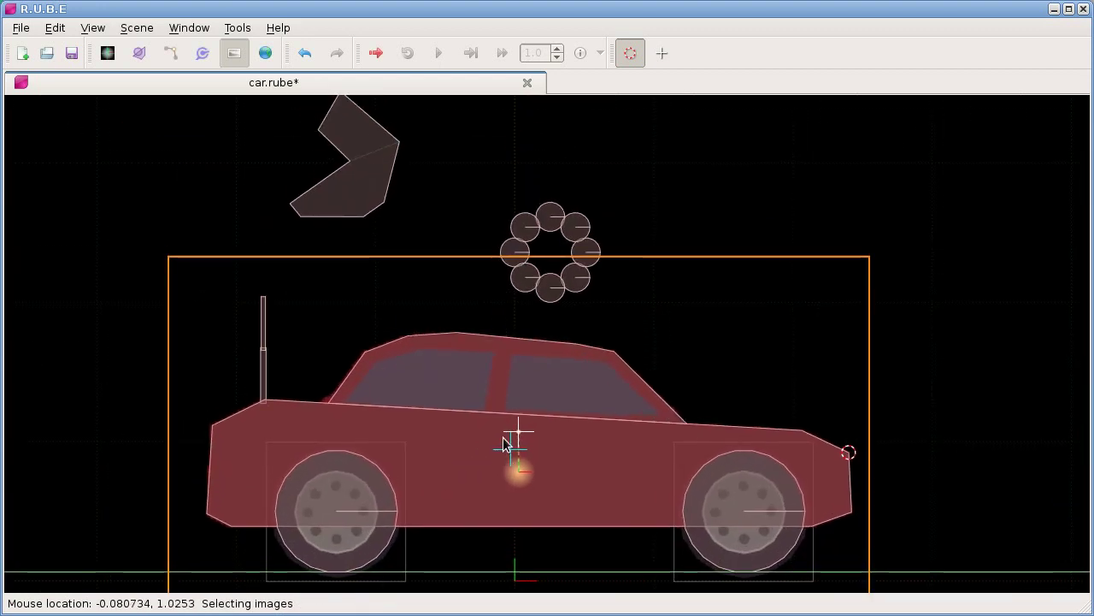
scroll(508, 442, "down", 1)
left_click_drag(616, 365, 643, 351)
right_click(642, 352)
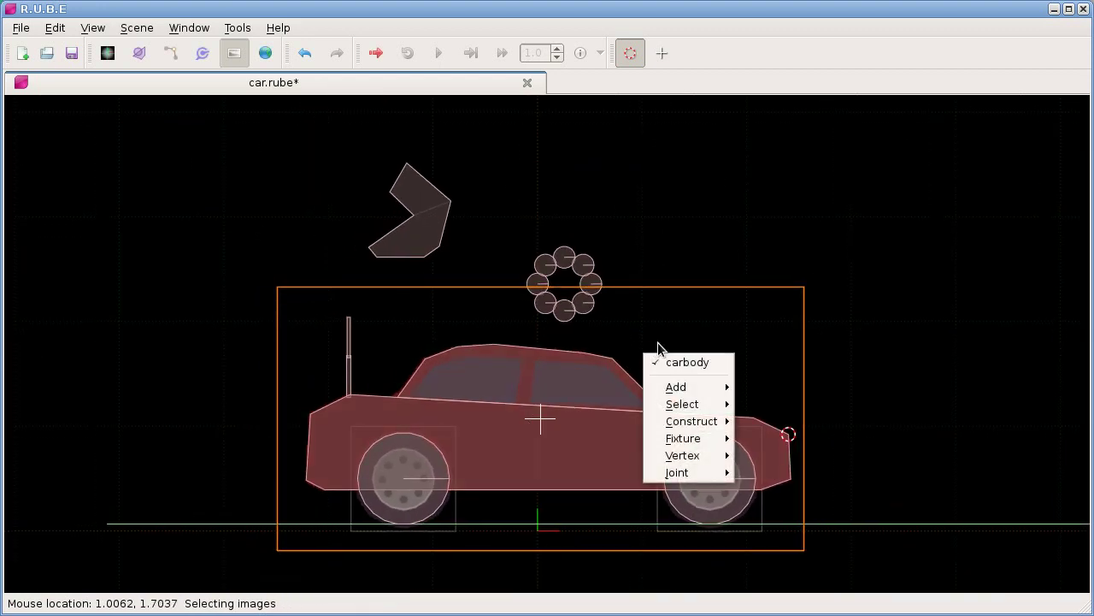
left_click(693, 259)
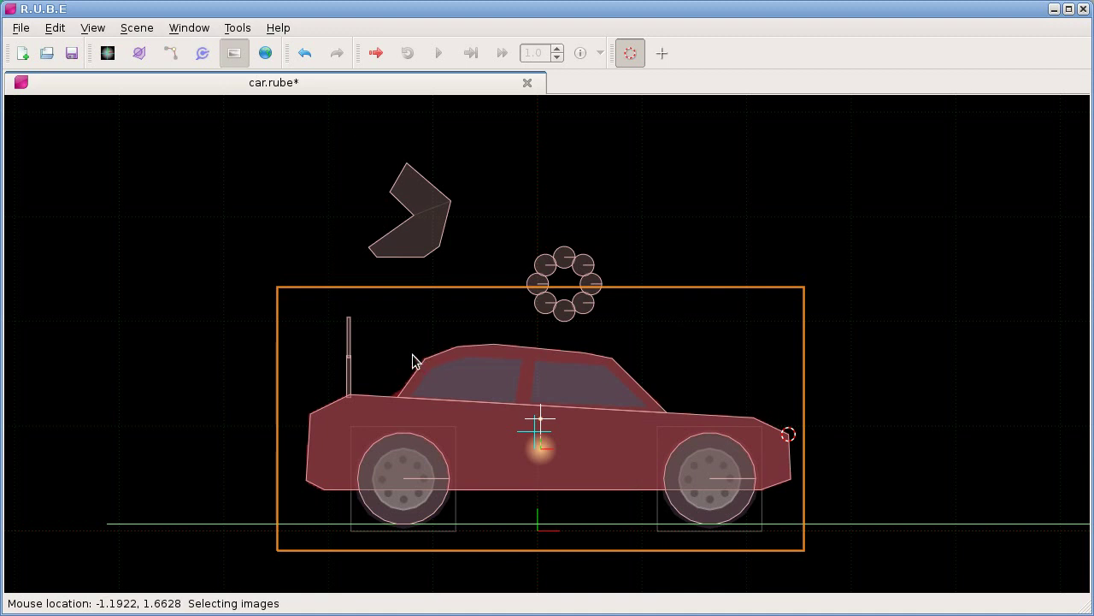
Step: Switch to joint selection, select the two distance joints beside the antenna, and show their properties
left_click_drag(396, 336, 451, 323)
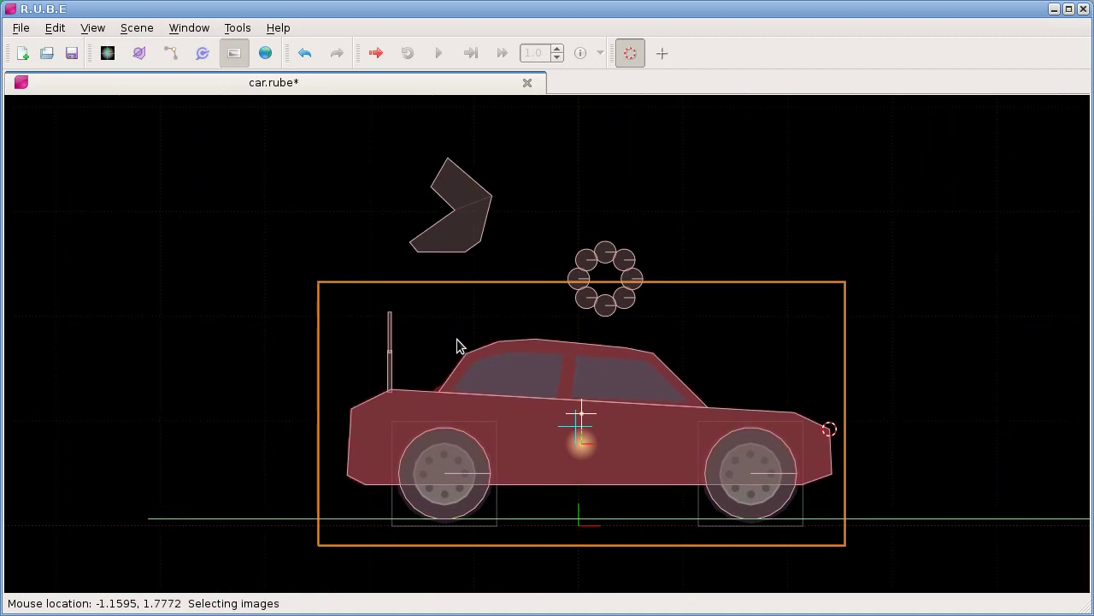
key("j")
left_click_drag(286, 308, 404, 400)
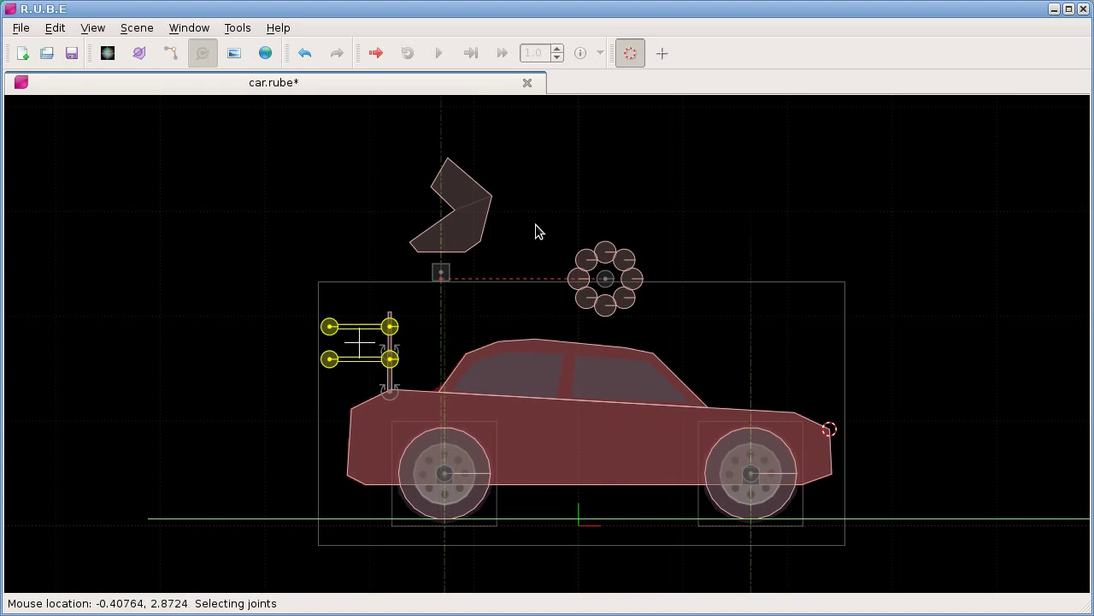
left_click_drag(623, 349, 679, 360)
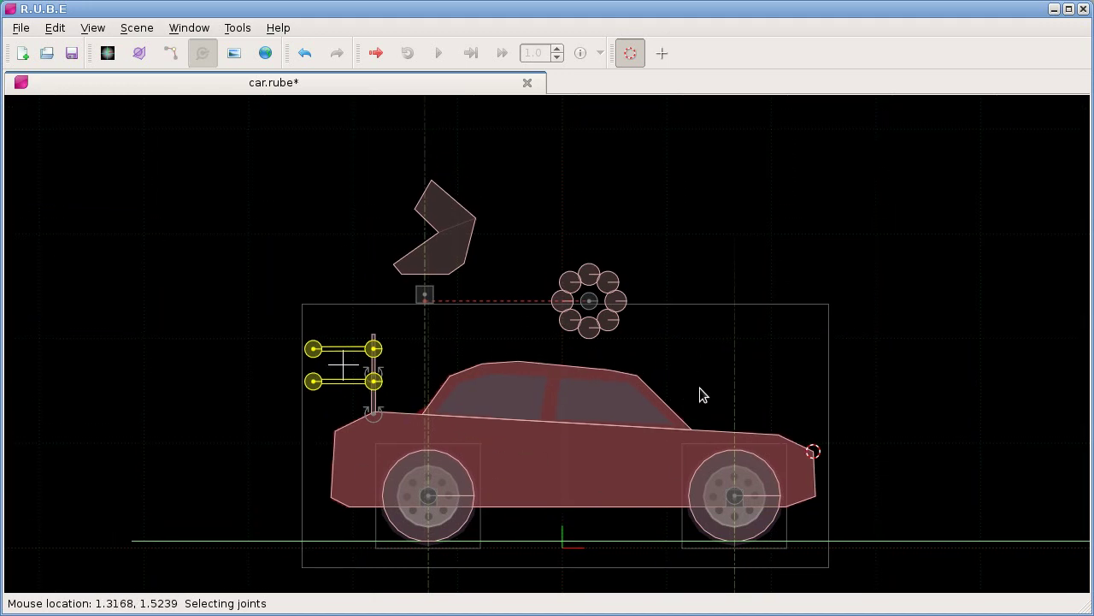
key("F7")
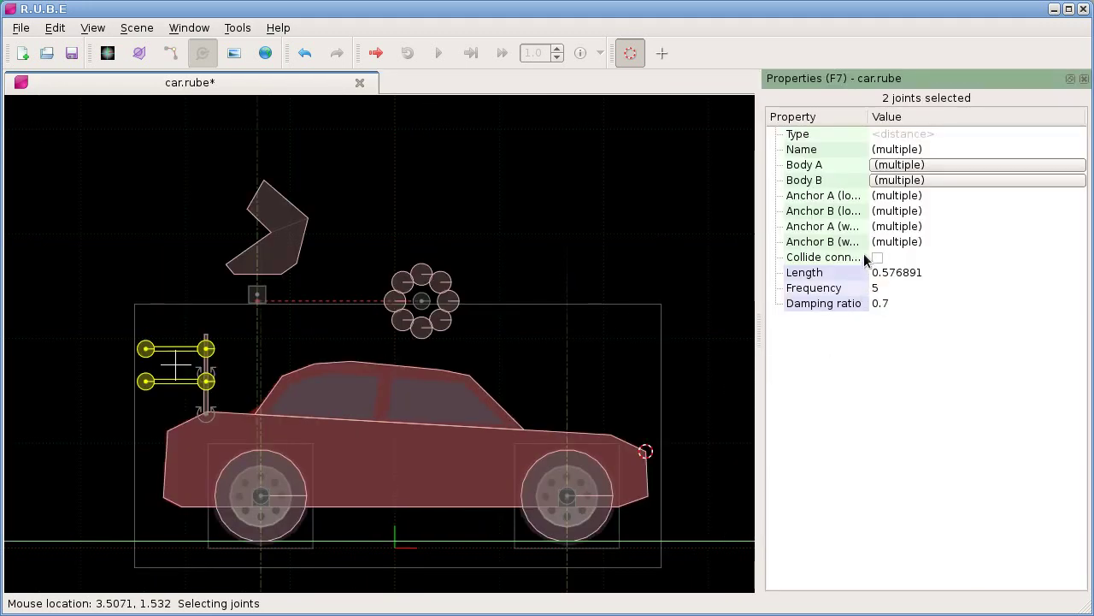
Step: Switch to image selection, try the Flip option on the carbody image, turn it off again, and hide the properties
key("i")
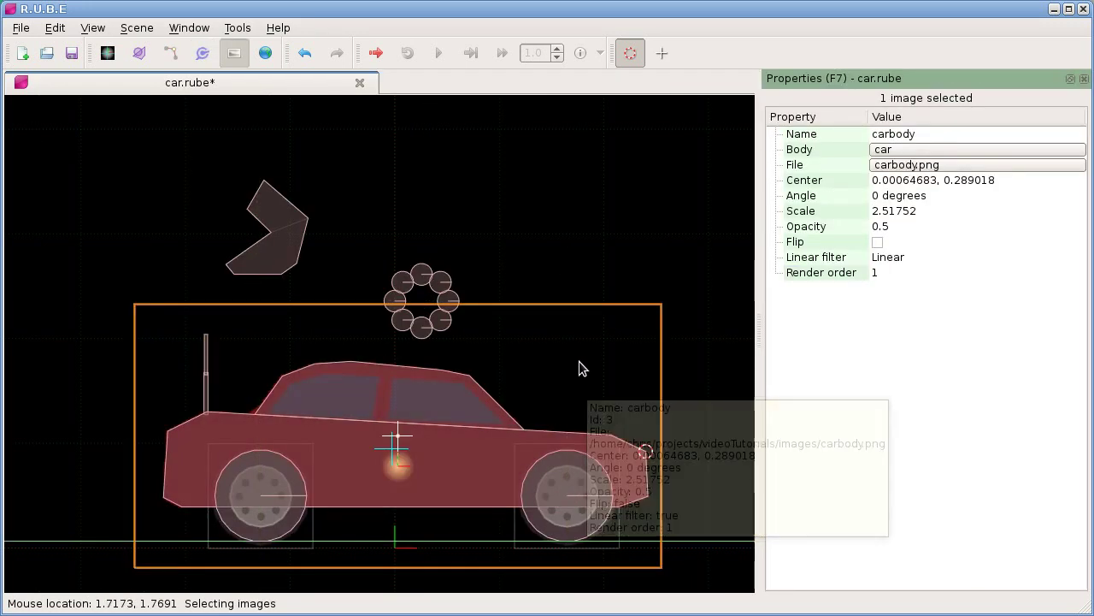
left_click(878, 243)
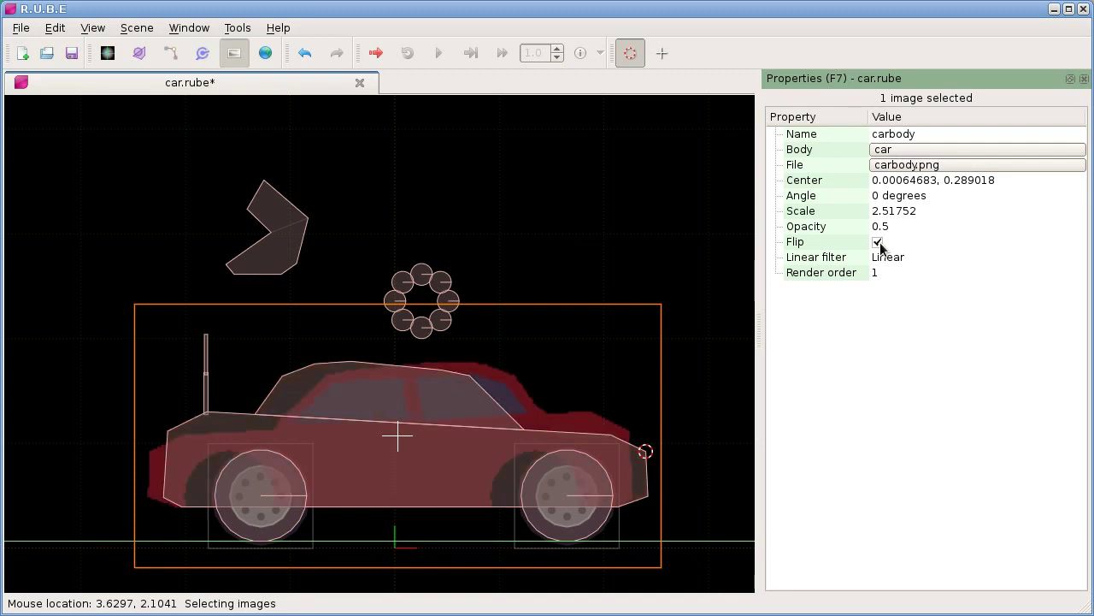
left_click(878, 243)
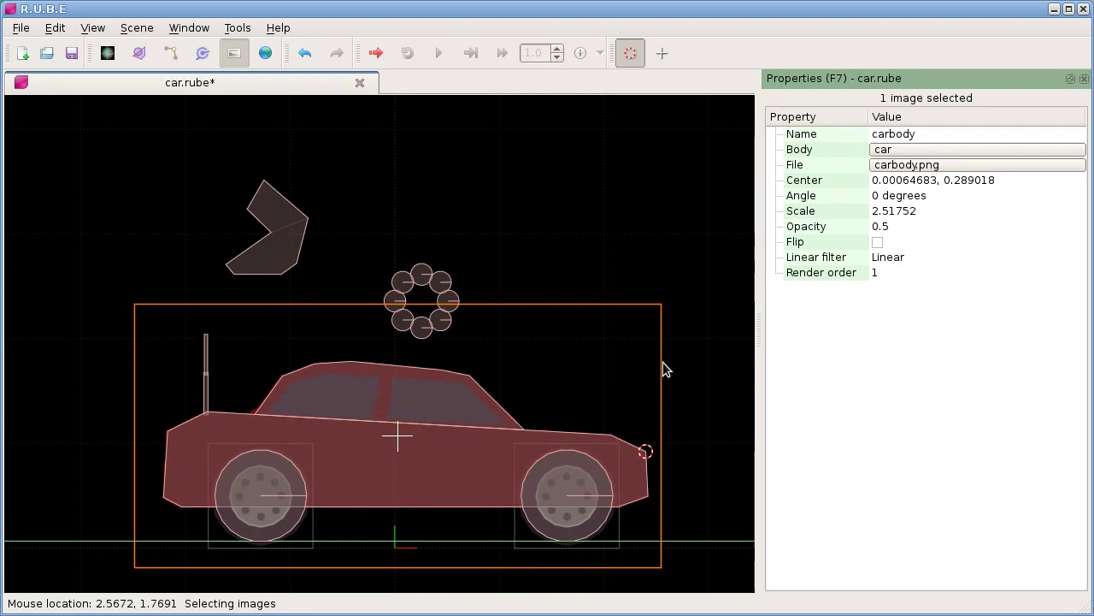
key("F7")
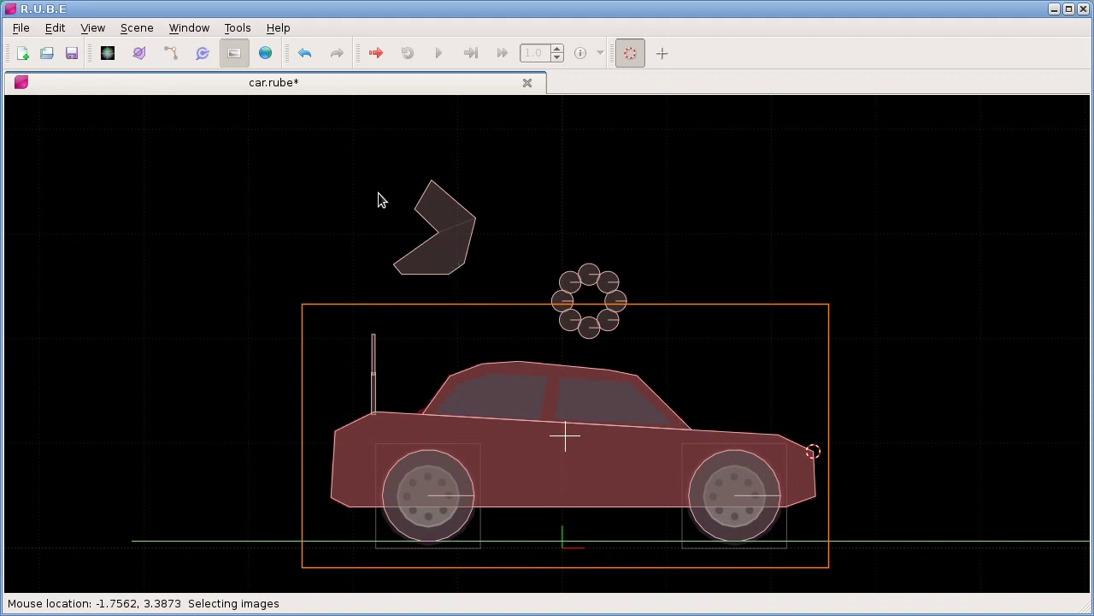
Step: Place the cursor beside the bent polygon body, switch to body selection, and try scaling the body about the cursor in 0.1 increments to 0.7
scroll(382, 192, "up", 5)
left_click_drag(414, 246, 464, 269)
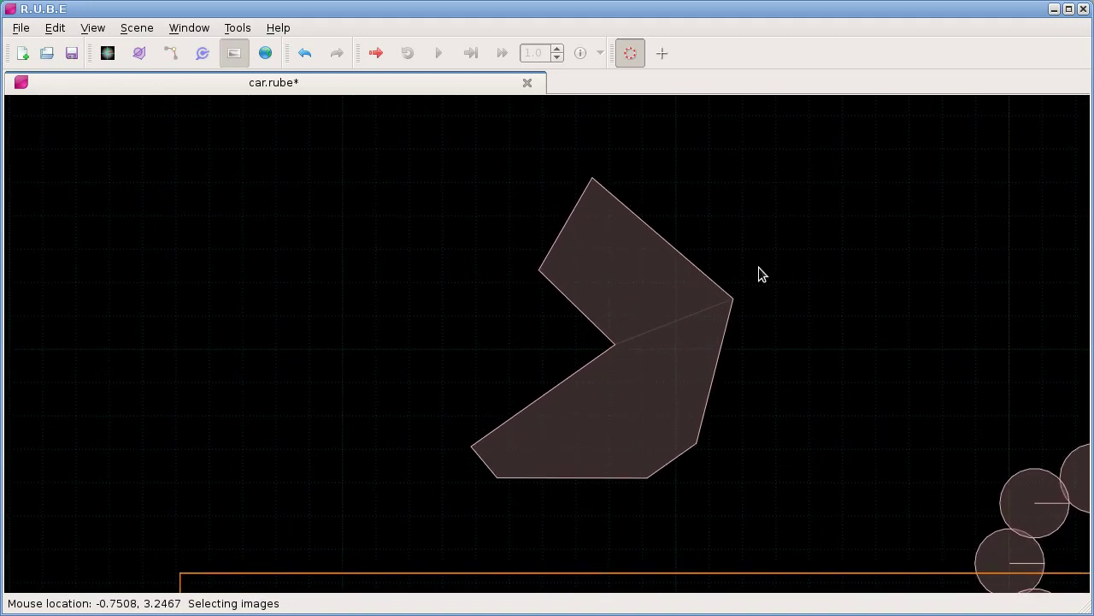
left_click(421, 318)
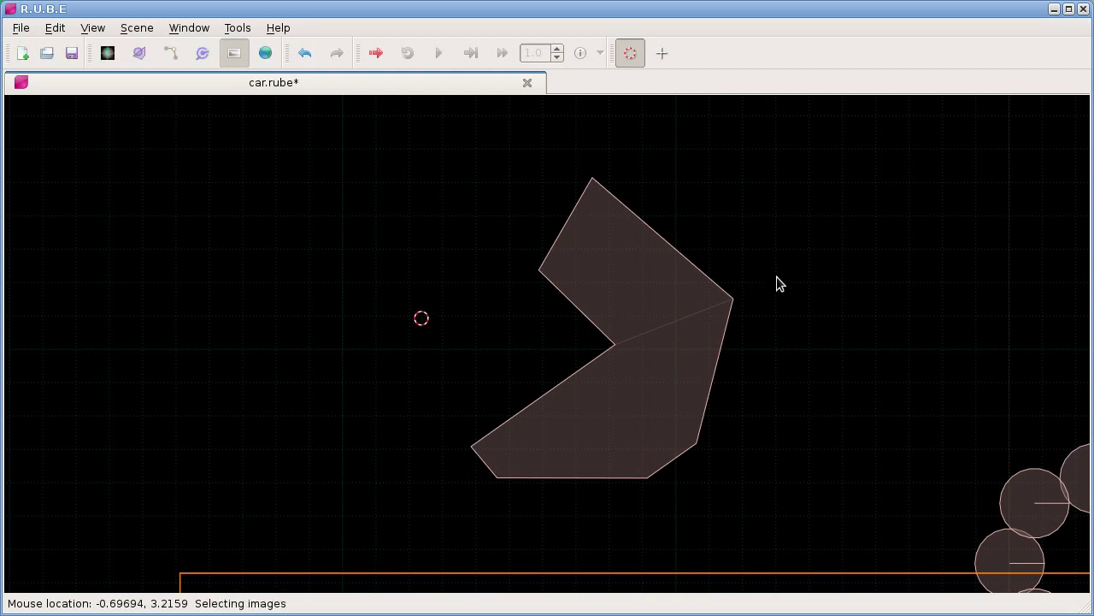
key("b")
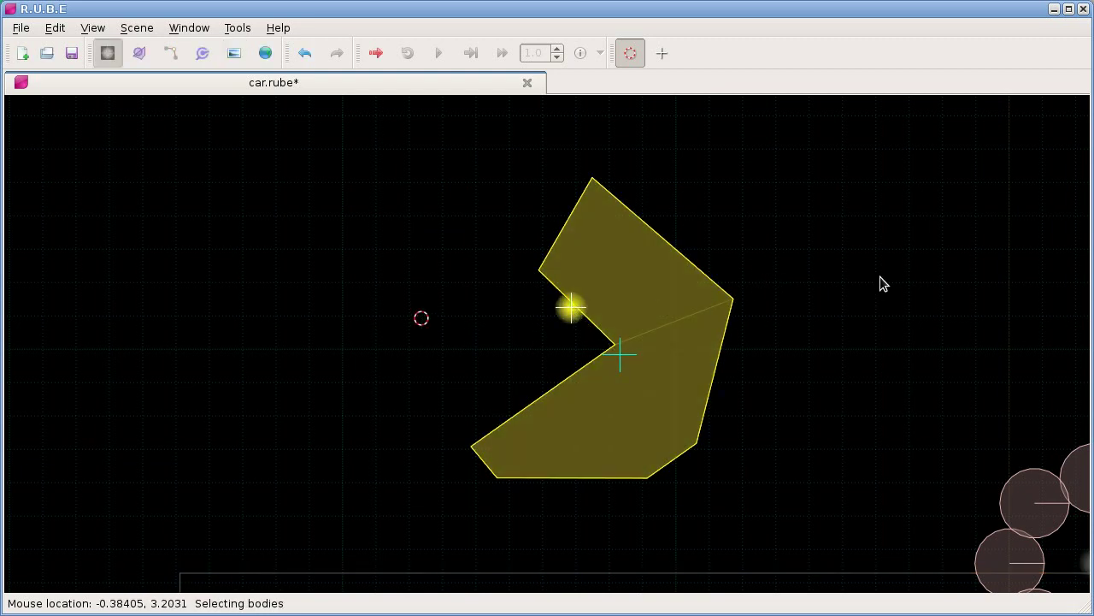
key("s")
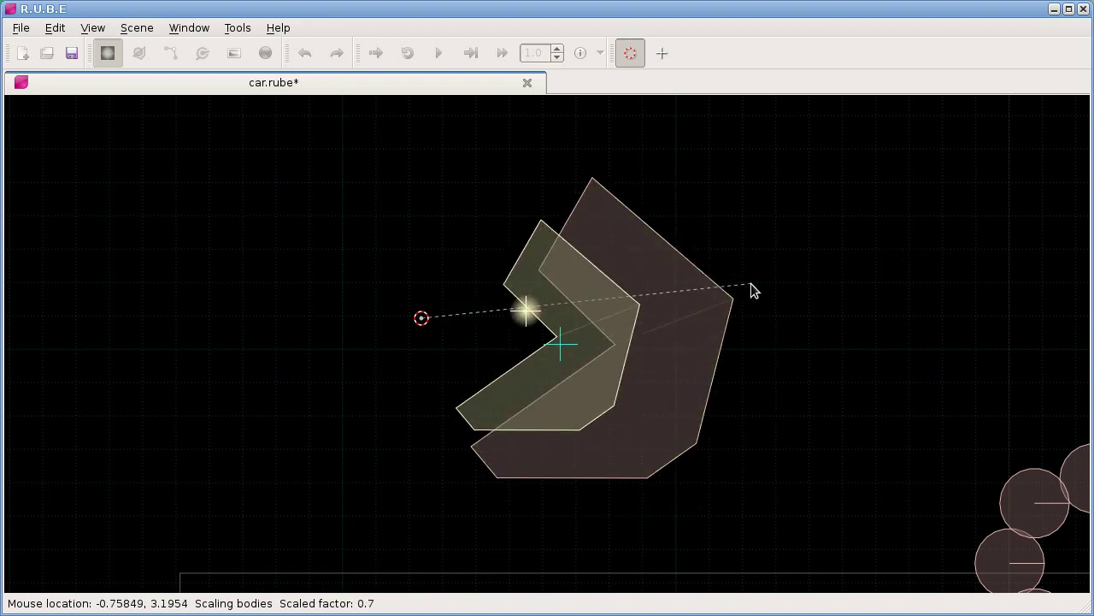
key("Escape")
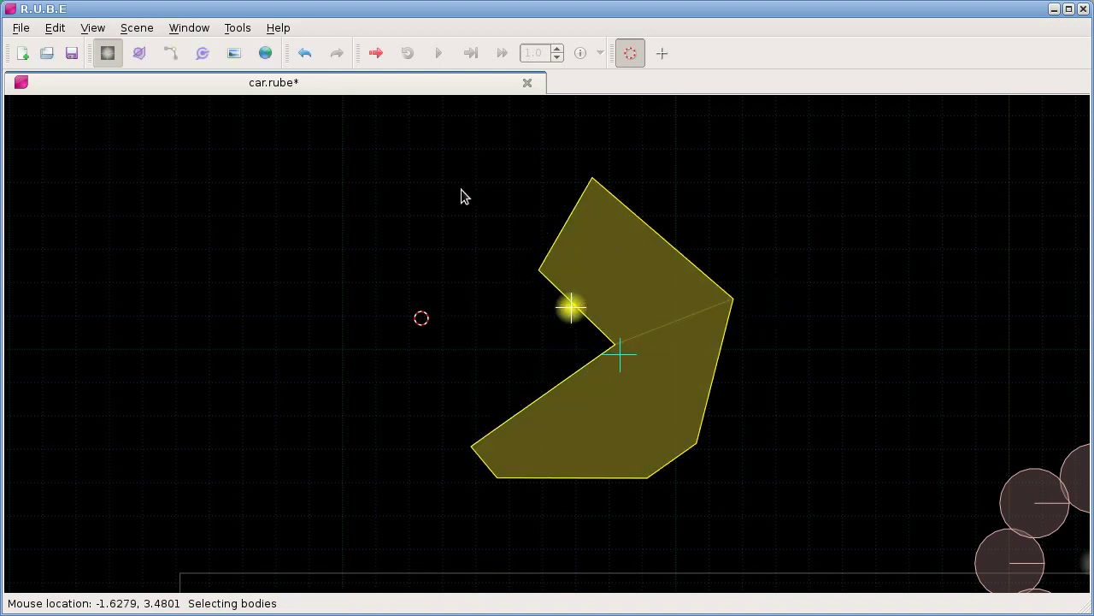
Step: Review the step sizes for translation, rotation and scaling in the program's control options, and close the options
left_click(238, 29)
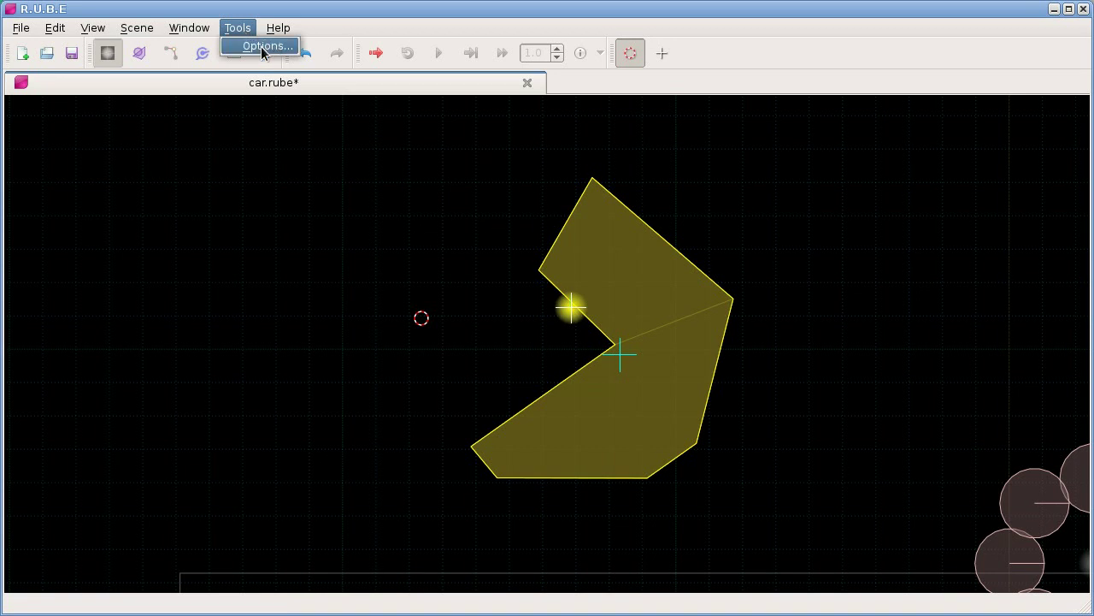
left_click(262, 47)
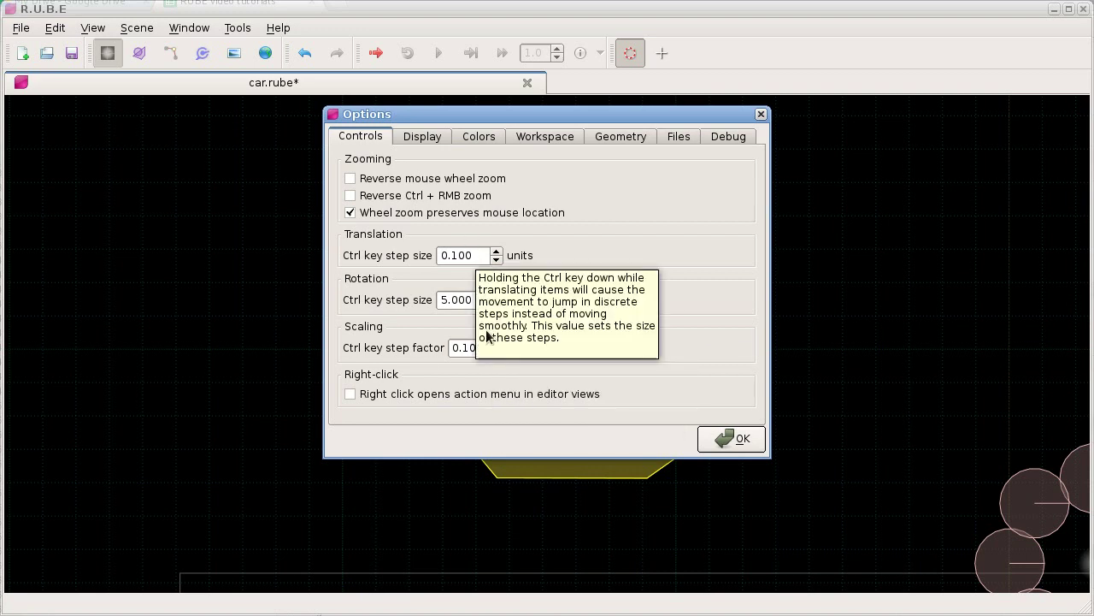
left_click(749, 446)
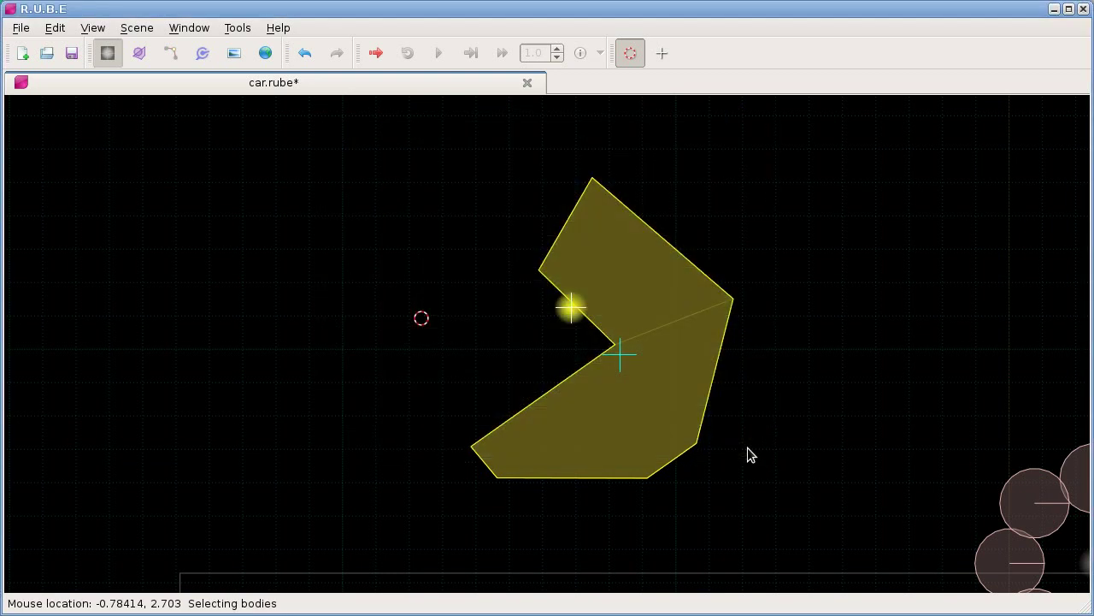
Step: Flip the bent polygon body horizontally across the cursor by scaling it along the X axis only with a factor of -1
left_click_drag(562, 359, 598, 355)
scroll(571, 356, "down", 1)
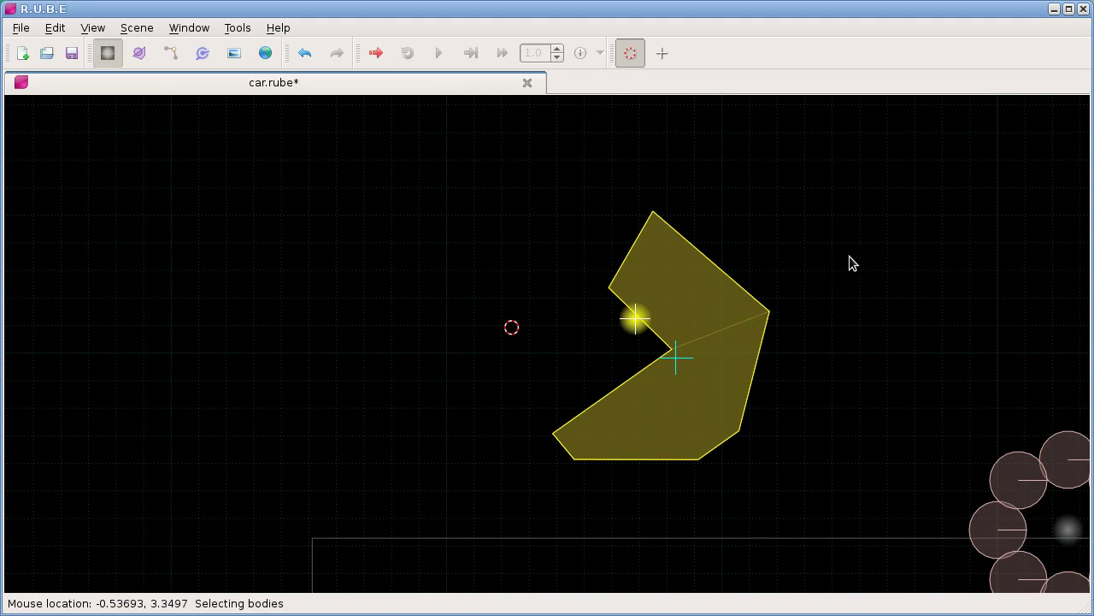
key("s")
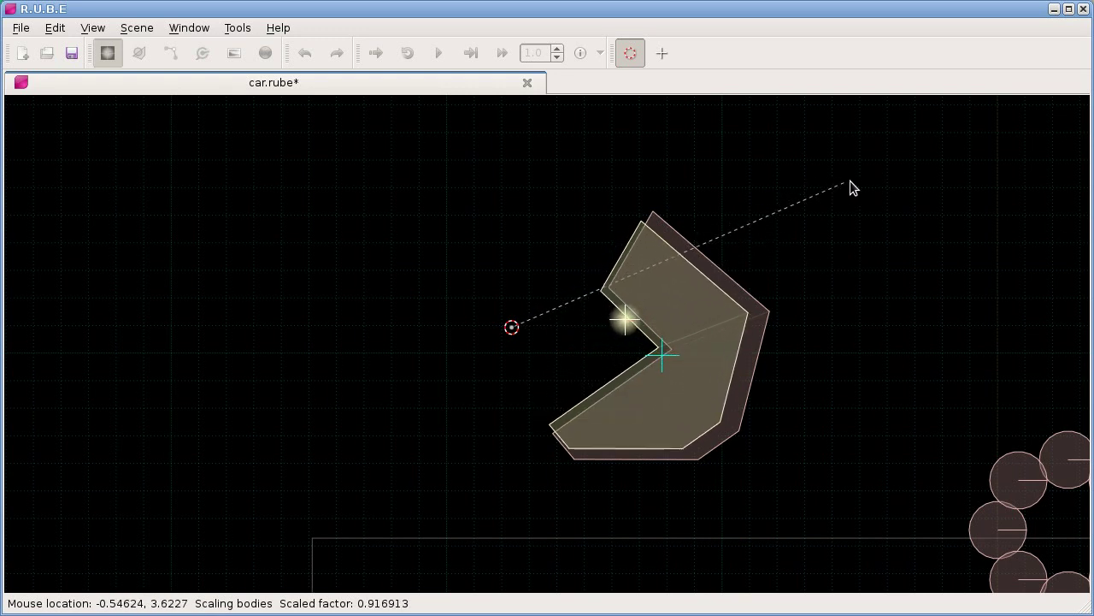
key("x")
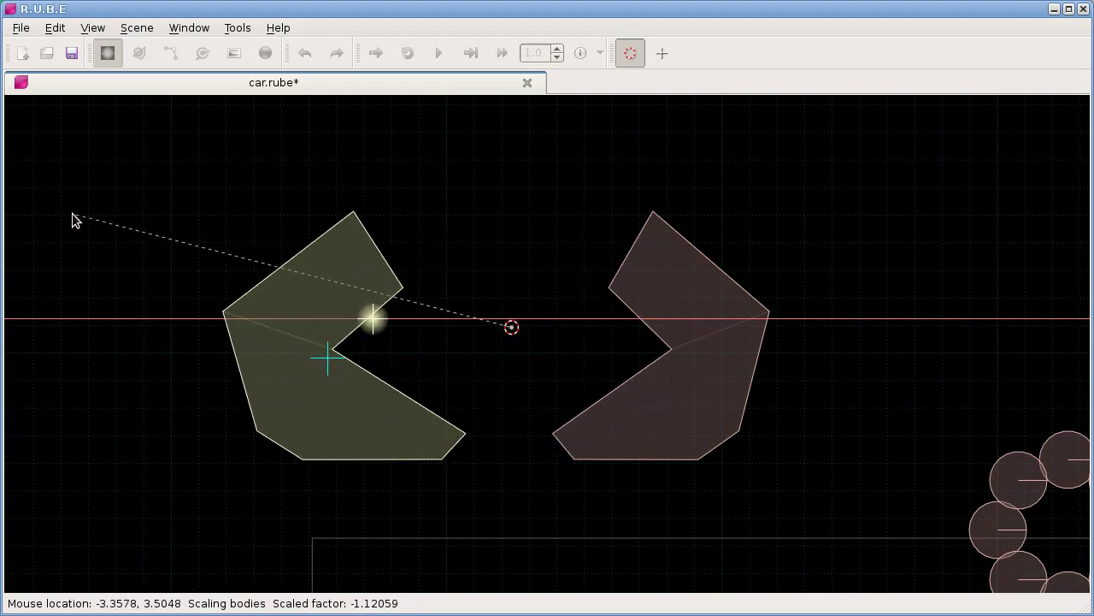
left_click_drag(73, 220, 249, 206)
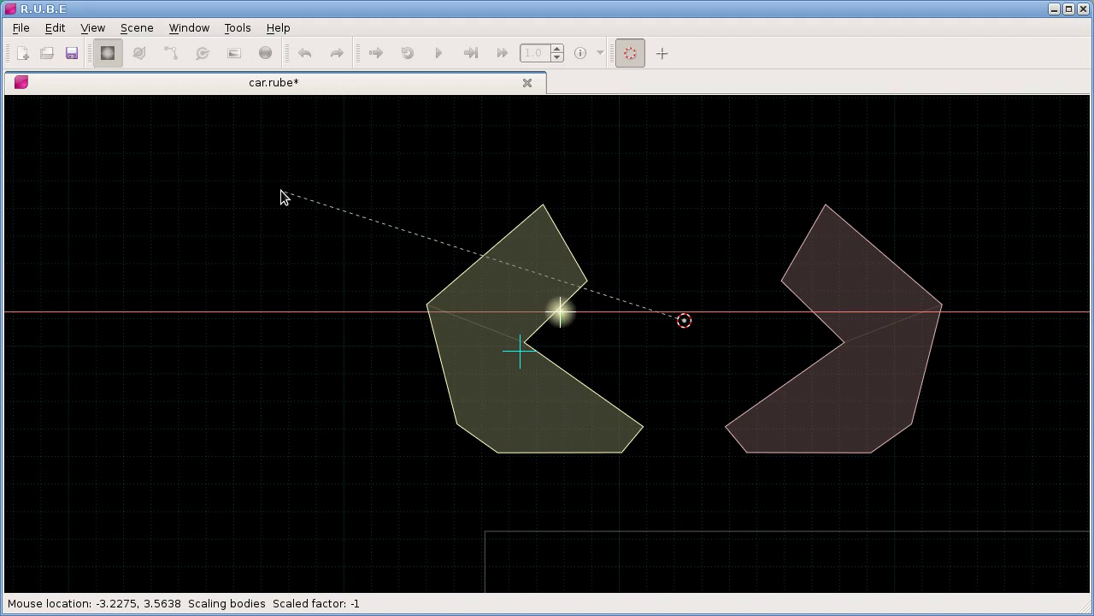
key("Escape")
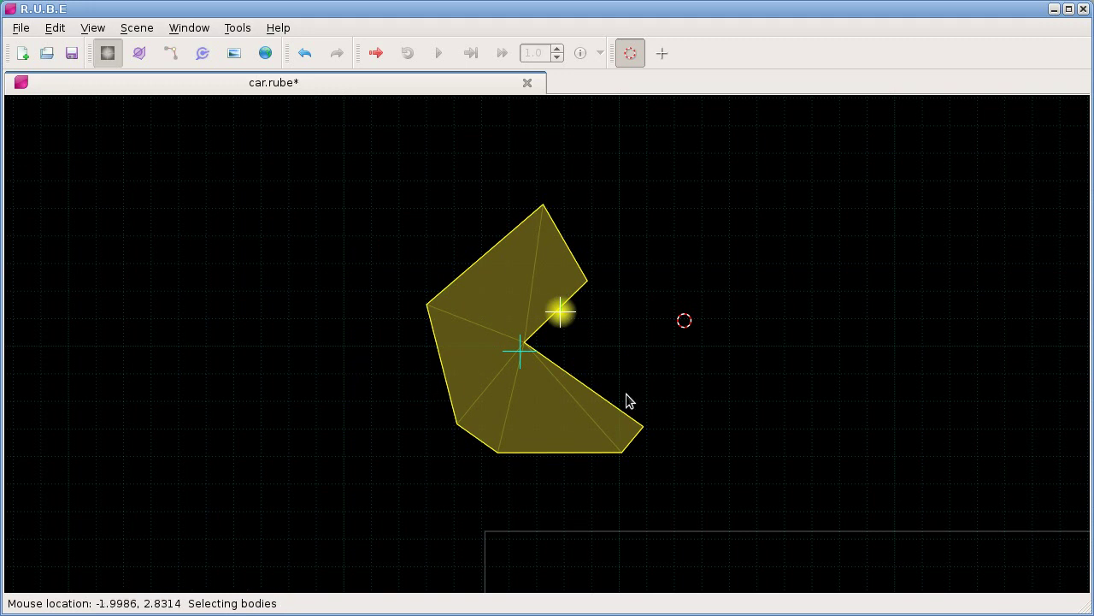
Step: Undo the flip, and create a mirrored duplicate of the body across the cursor by scaling along the X axis only
left_click_drag(726, 420, 615, 410)
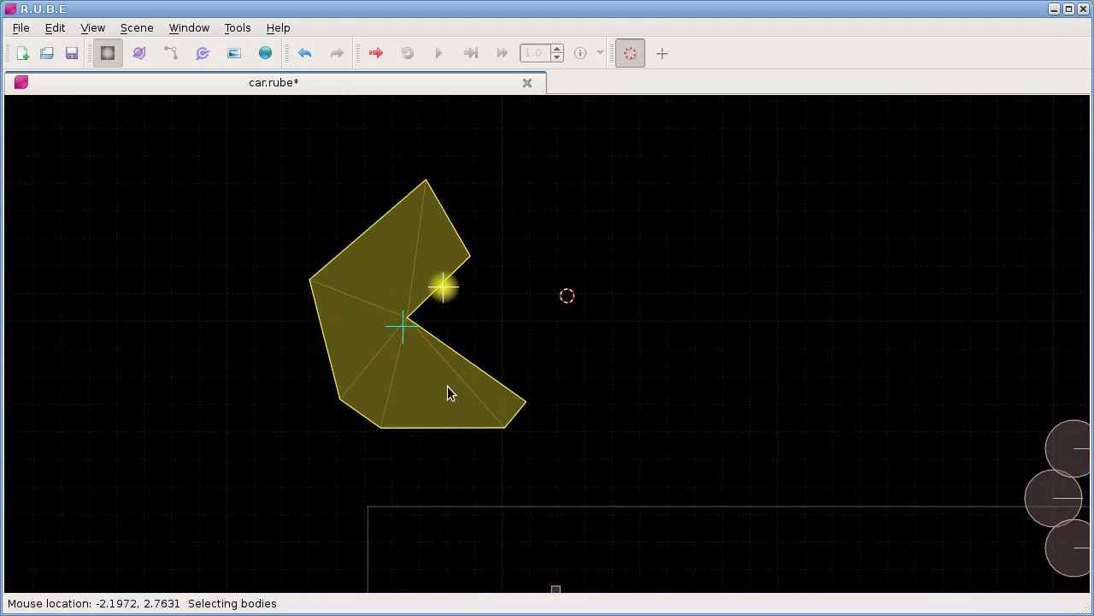
key("ctrl+z")
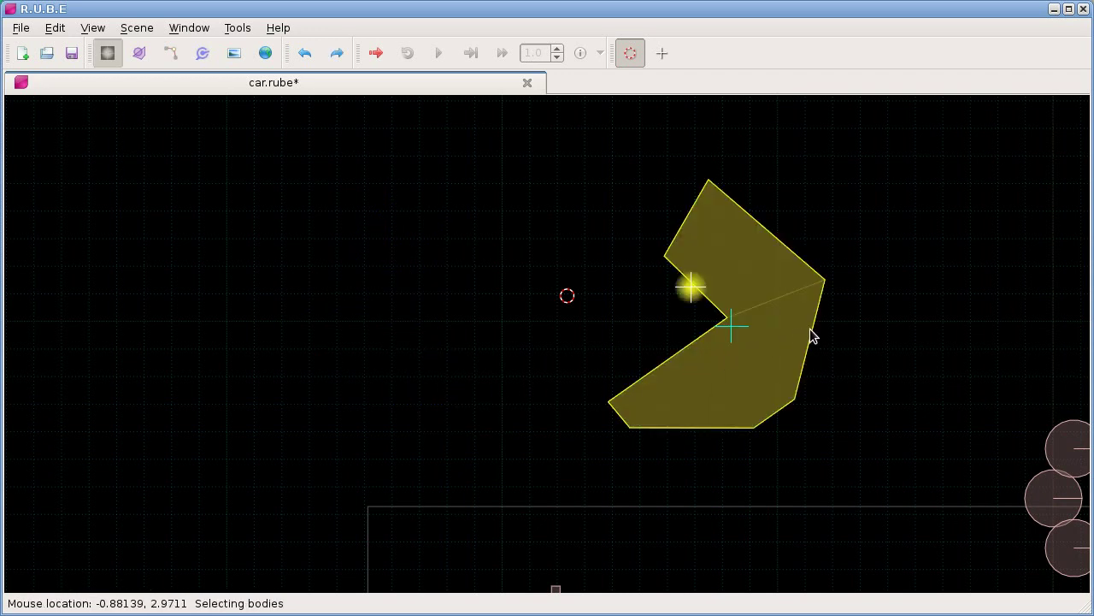
key("g")
key("s")
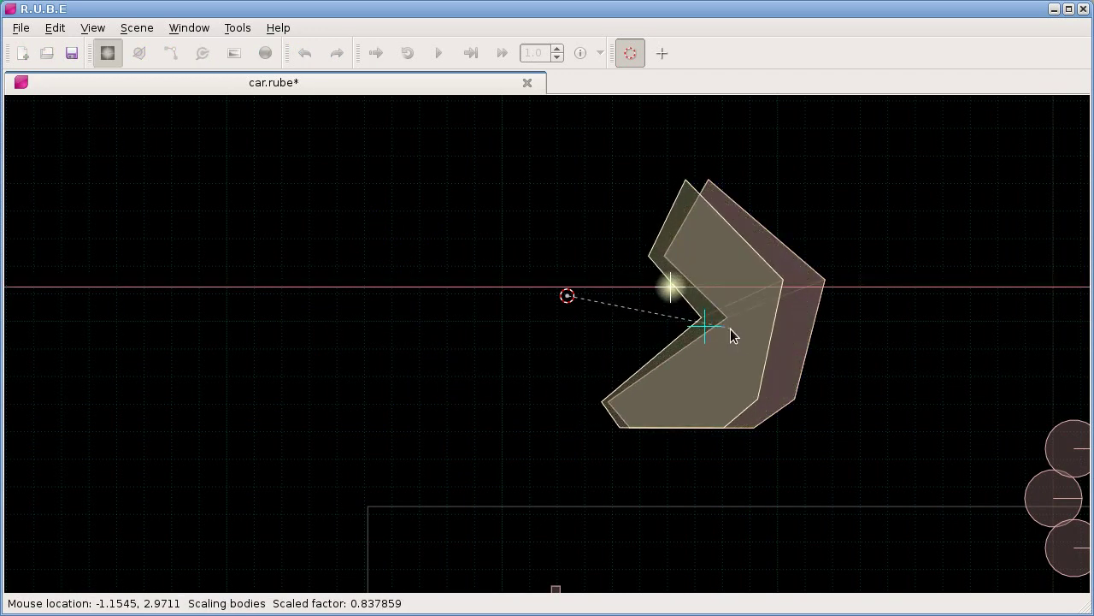
left_click(348, 306)
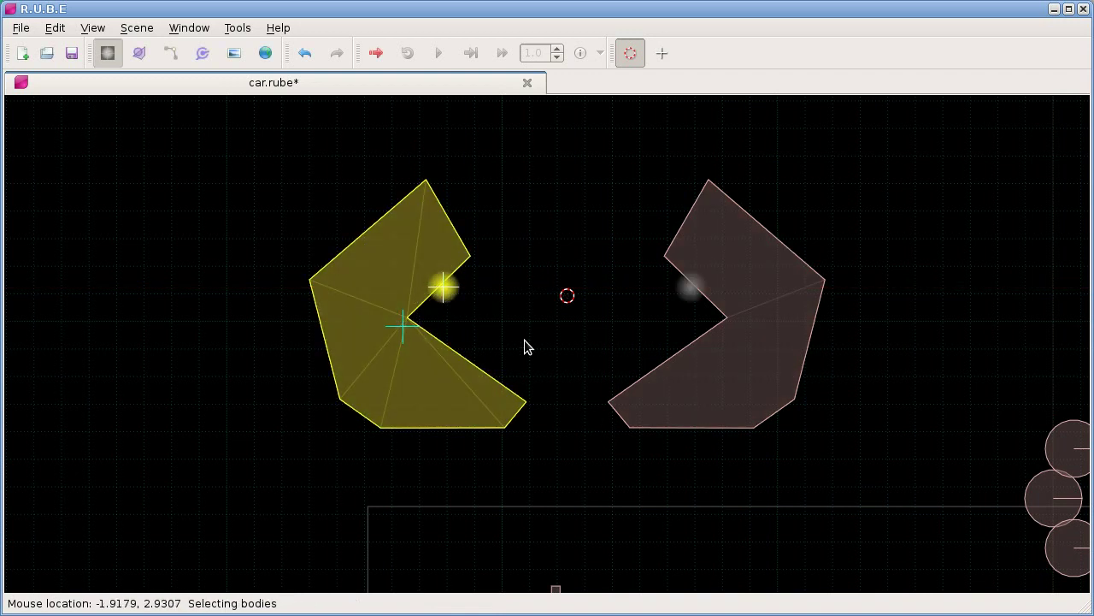
Step: Delete the mirrored duplicate and reselect the original bent polygon body
key("Delete")
scroll(607, 351, "up", 1)
left_click_drag(608, 354, 587, 385)
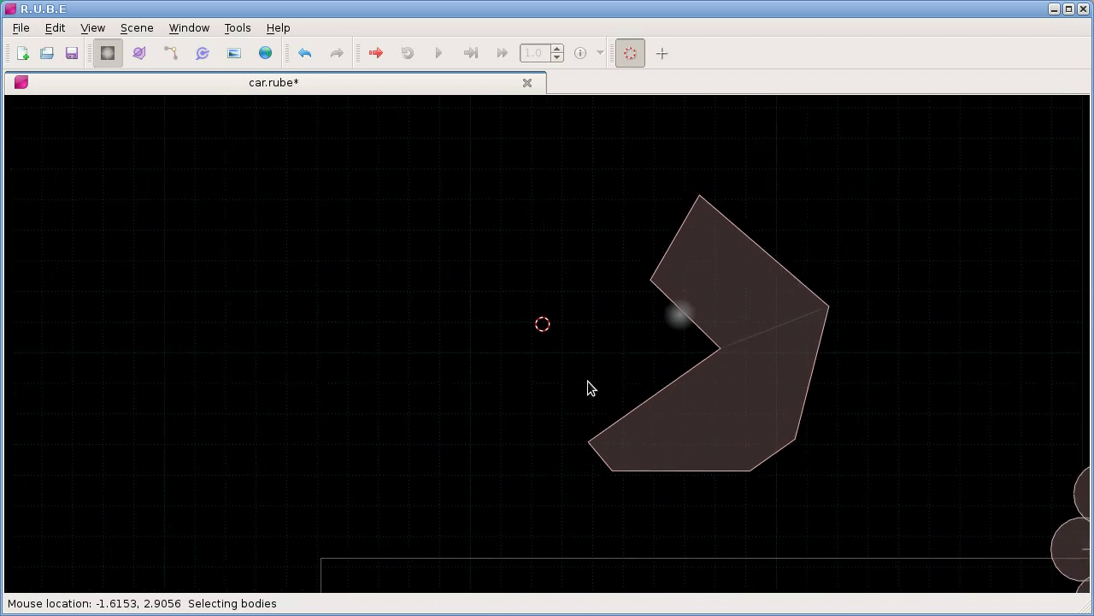
scroll(813, 439, "down", 2)
left_click(640, 366)
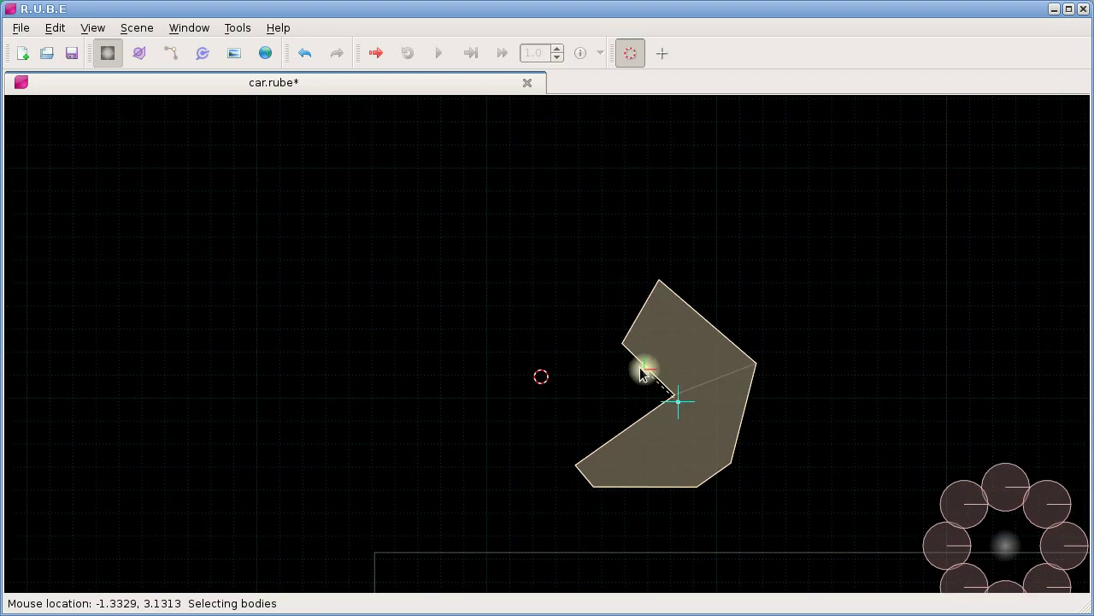
Step: Try scaling the bent polygon body about the cursor along the Y axis only, by a factor of about 1.36
key("s")
key("y")
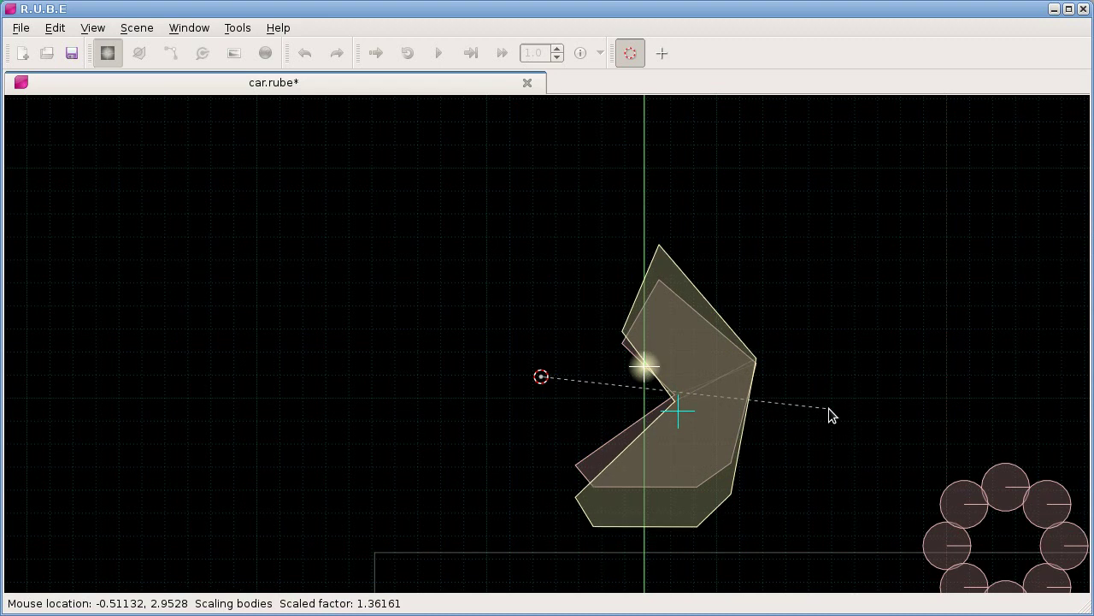
key("Escape")
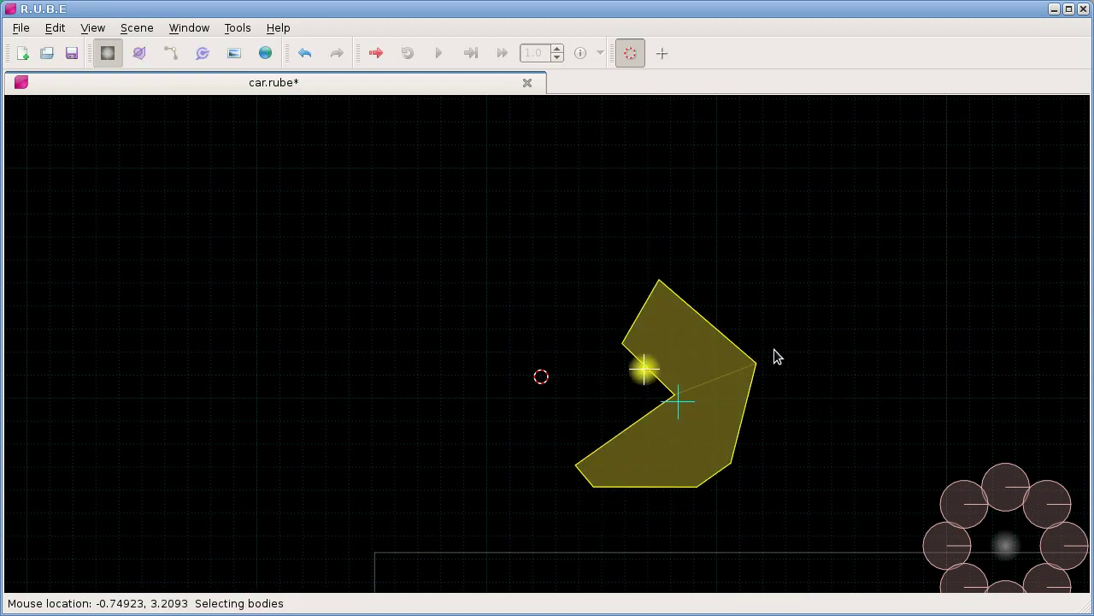
Step: Switch to vertex selection, select all vertices of the bent polygon, and try scaling them about the cursor along the X axis only
key("Tab")
left_click_drag(573, 280, 842, 513)
left_click_drag(516, 223, 808, 512)
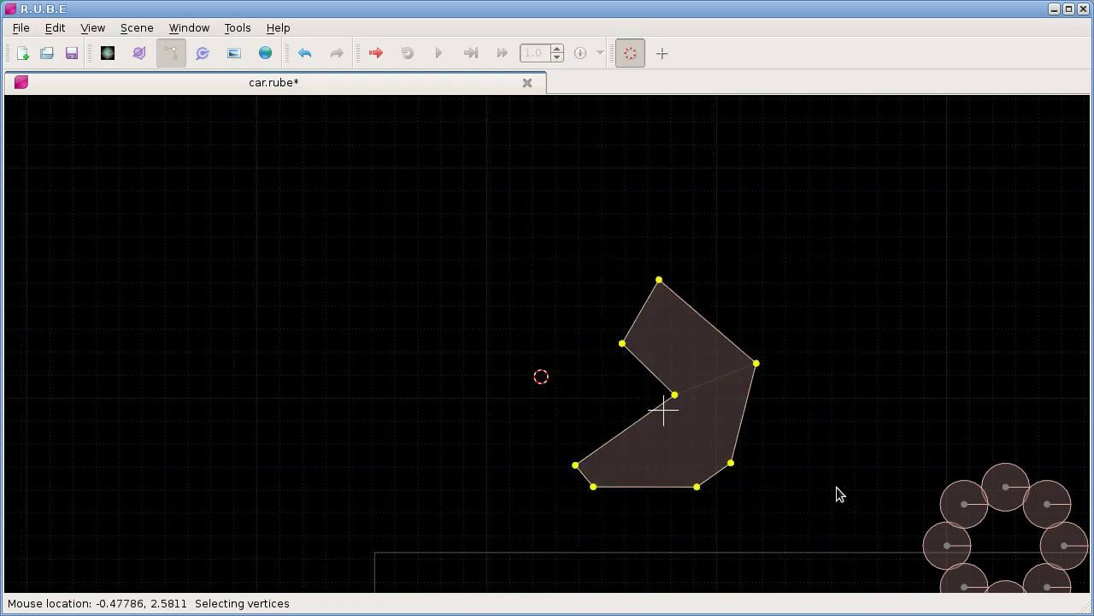
key("s")
key("x")
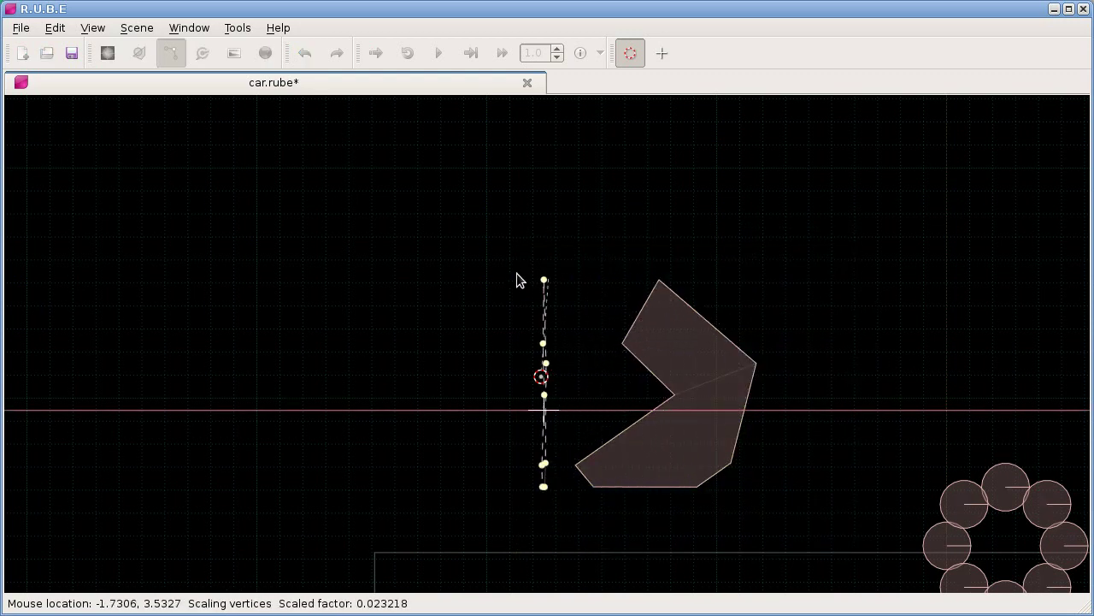
key("Escape")
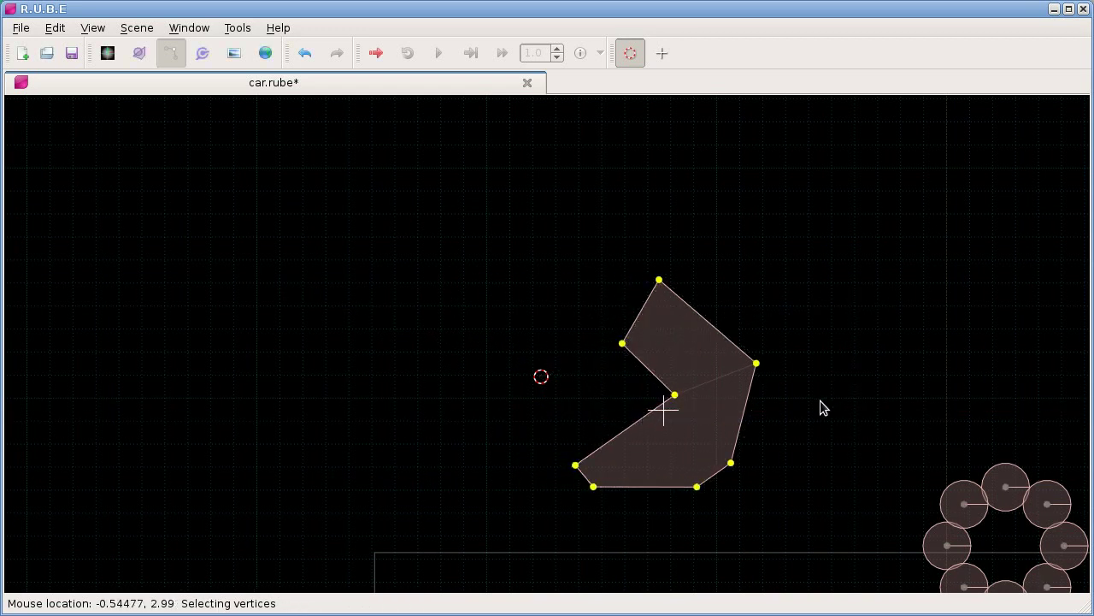
scroll(816, 411, "down", 1)
scroll(799, 445, "up", 2)
left_click_drag(799, 445, 740, 359)
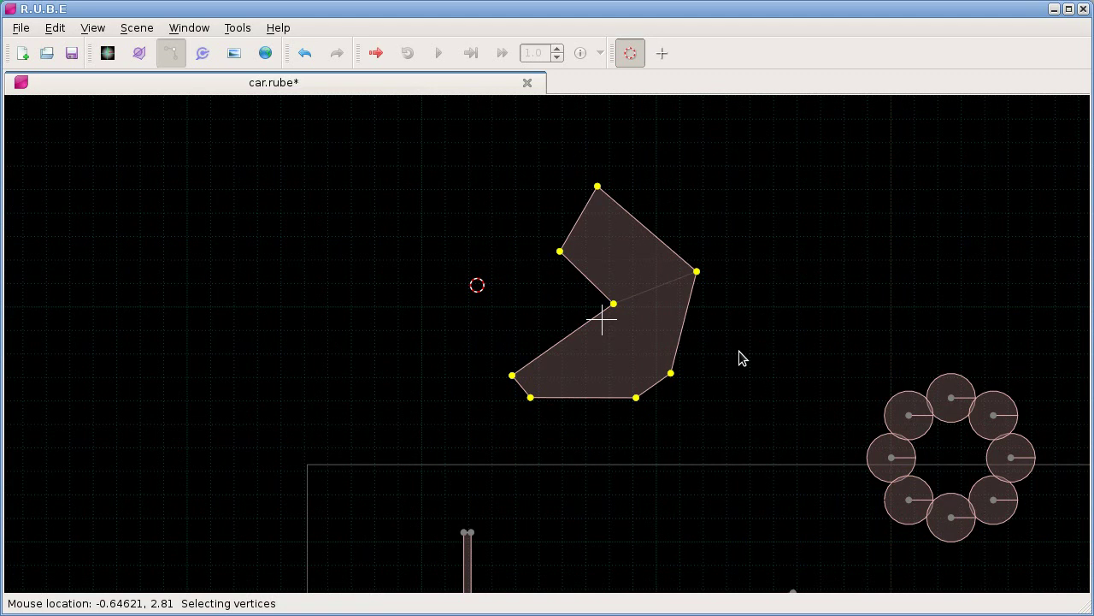
scroll(740, 359, "down", 2)
scroll(740, 359, "down", 1)
scroll(740, 356, "up", 3)
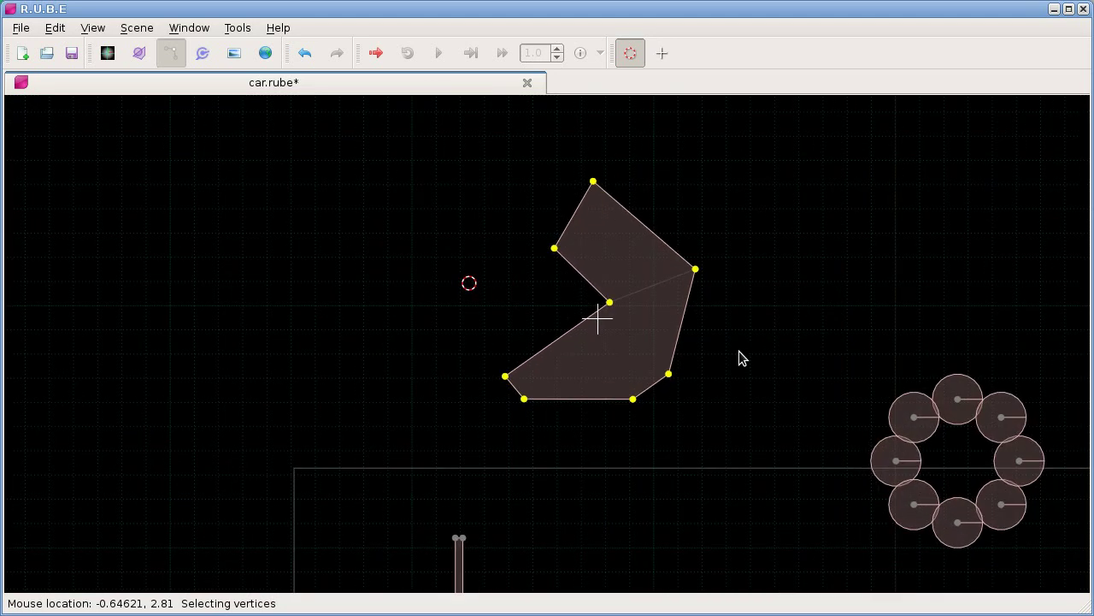
left_click_drag(747, 350, 969, 389)
scroll(889, 366, "up", 2)
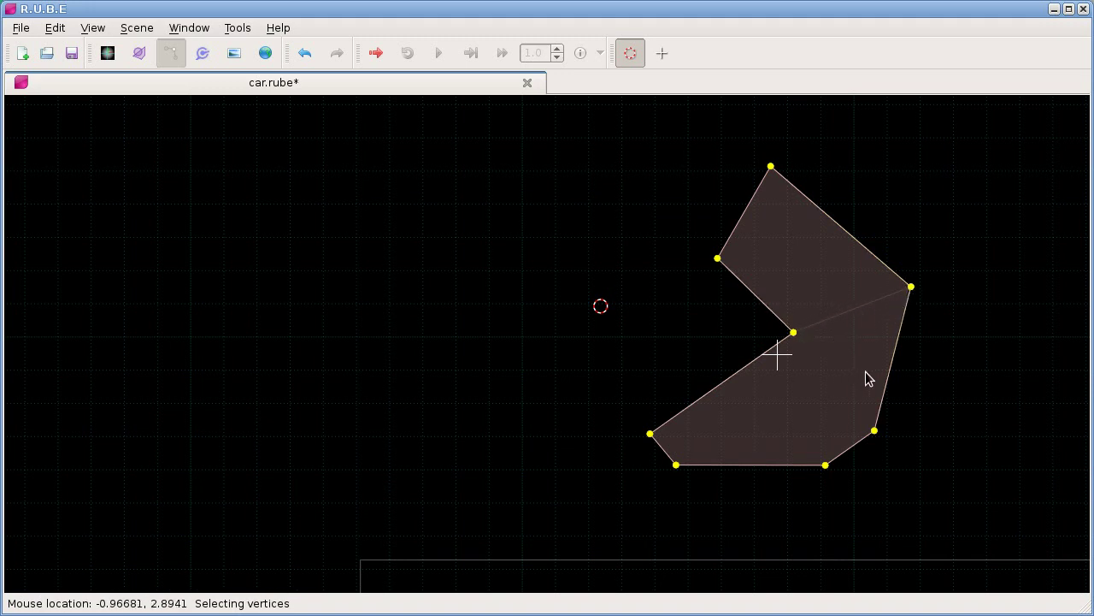
Step: Return to body selection and try squeezing the bent polygon body along the X axis only, by a factor of about 0.51
key("Tab")
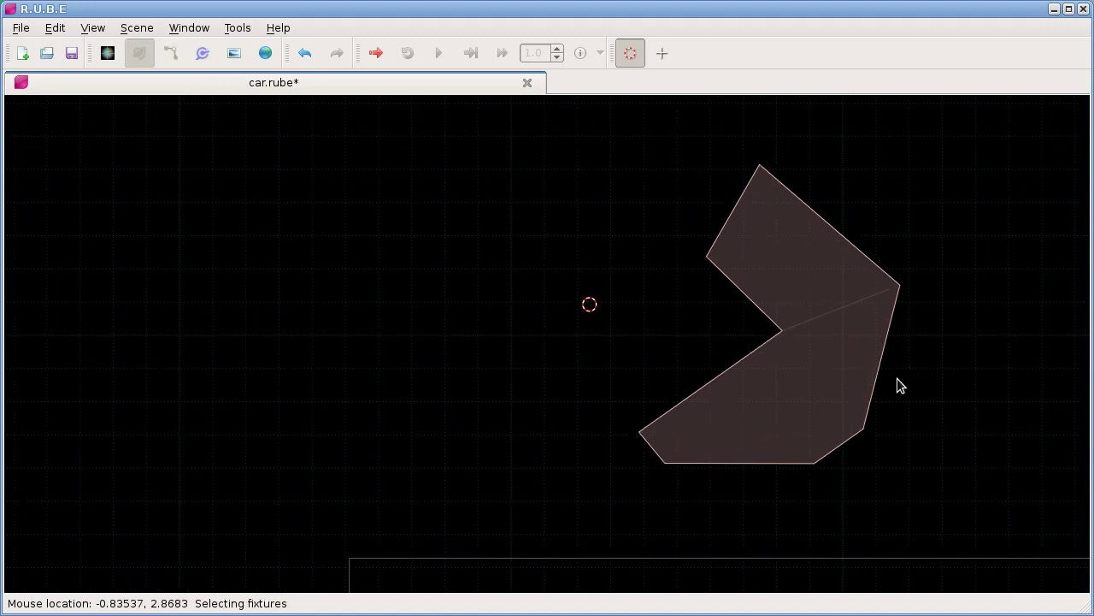
key("b")
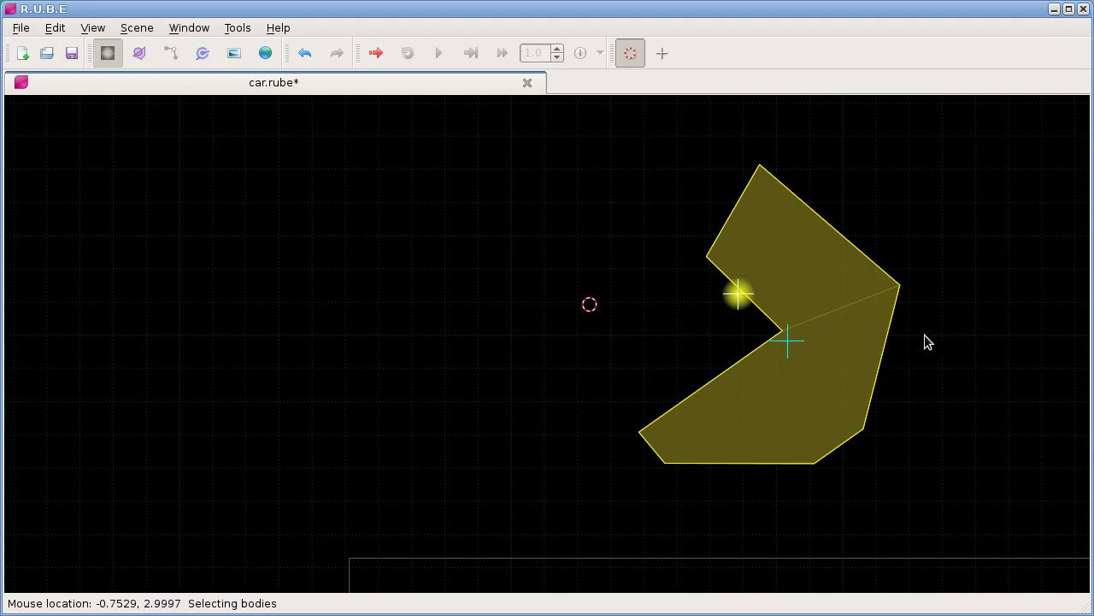
key("s")
key("x")
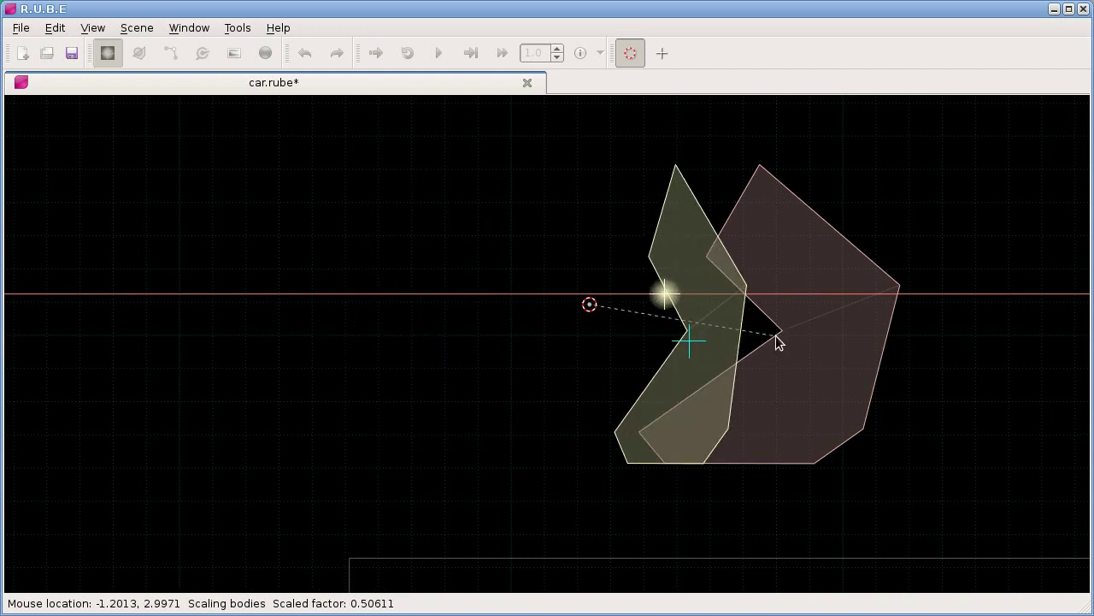
key("Escape")
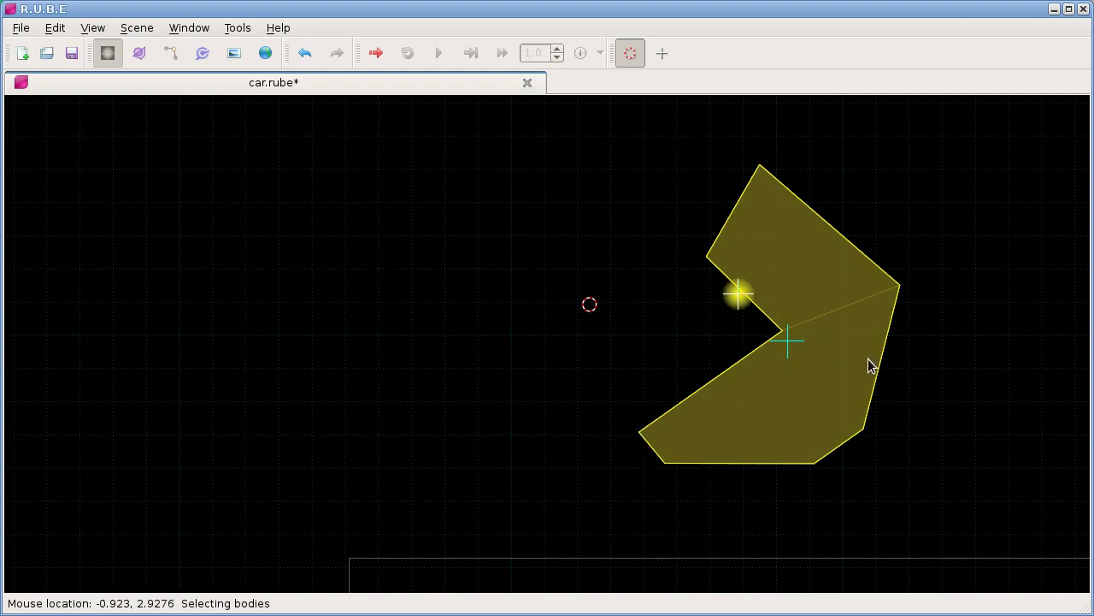
Step: Mirror the bent polygon body across the cursor by scaling it along the X axis with a factor of exactly -1
key("s")
key("x")
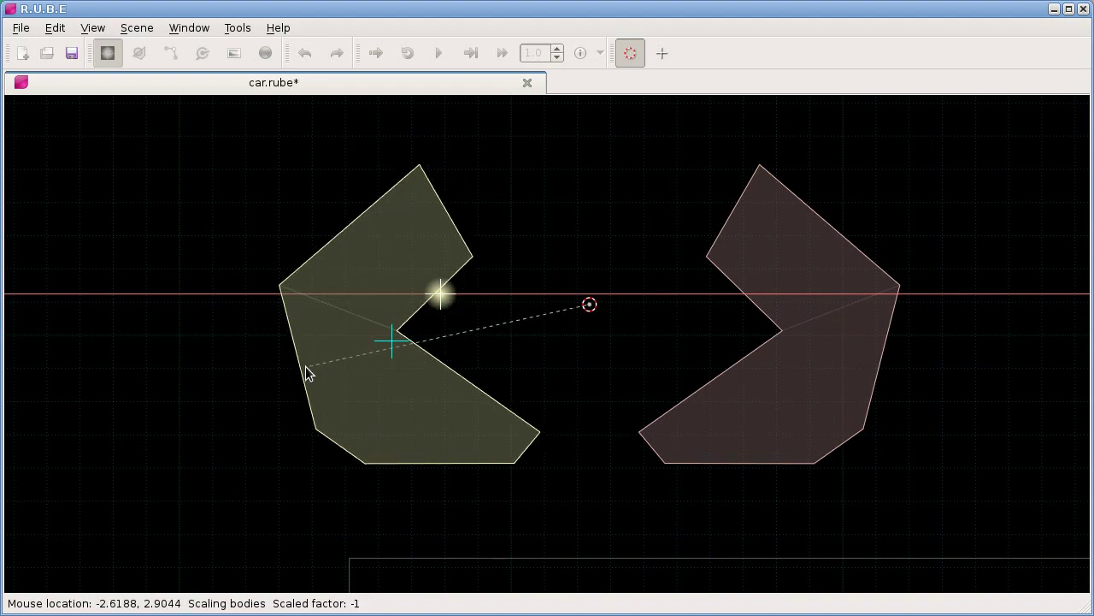
key("Escape")
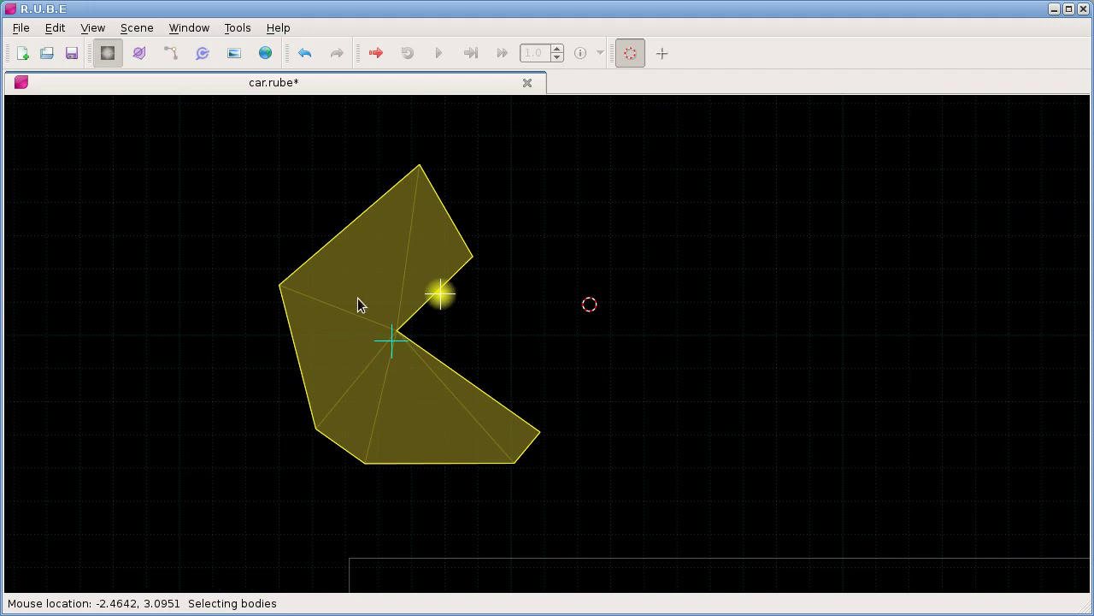
left_click_drag(483, 344, 475, 336)
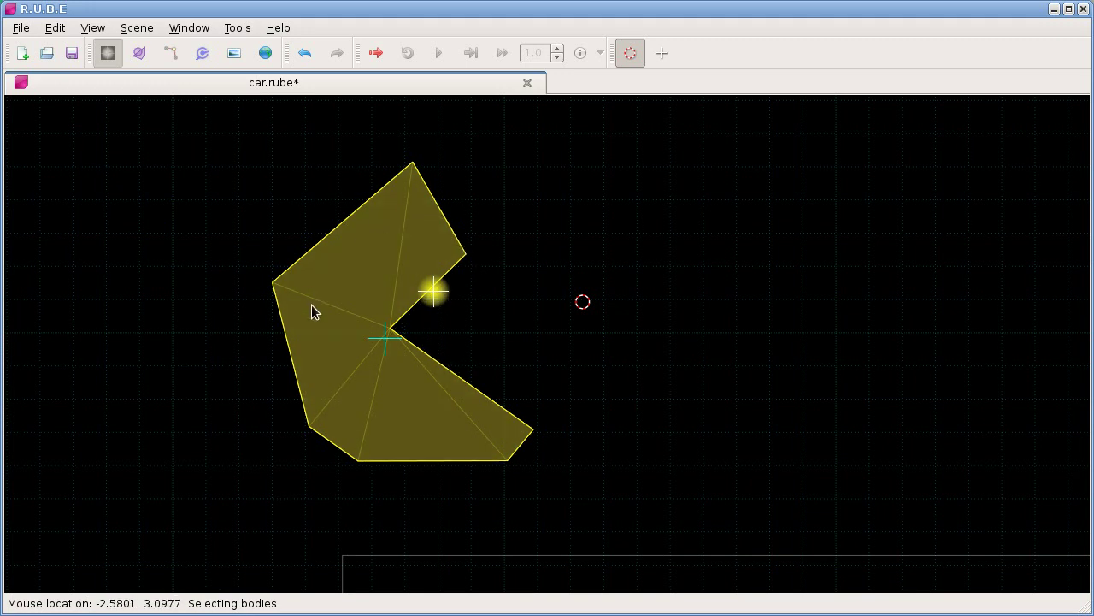
left_click_drag(520, 377, 525, 379)
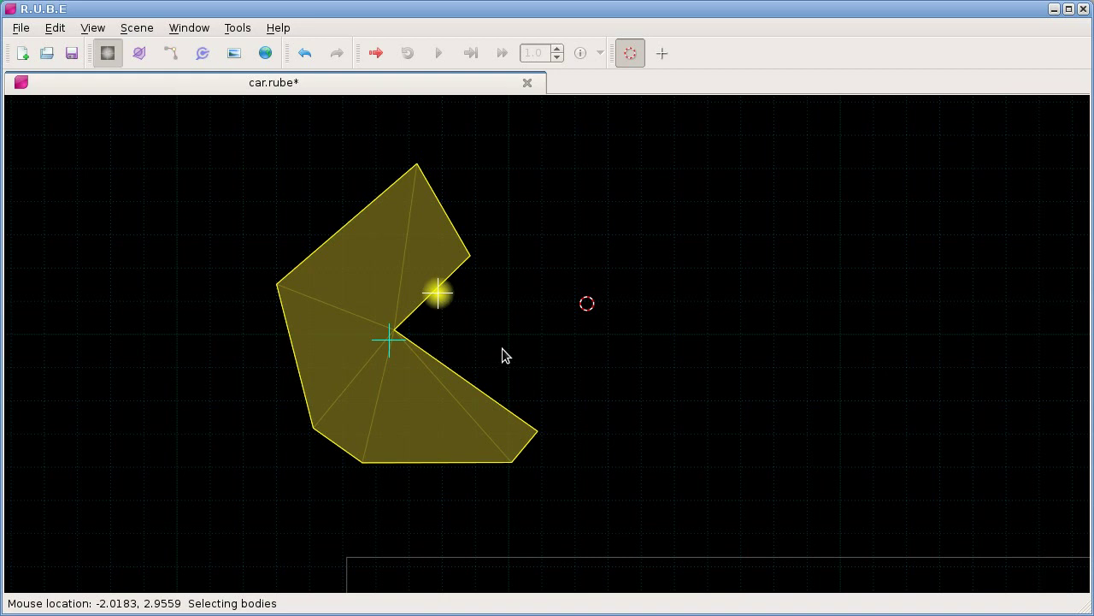
Step: Switch to fixture selection, select the mirrored bent polygon's fixture and reverse its vertex winding
key("Tab")
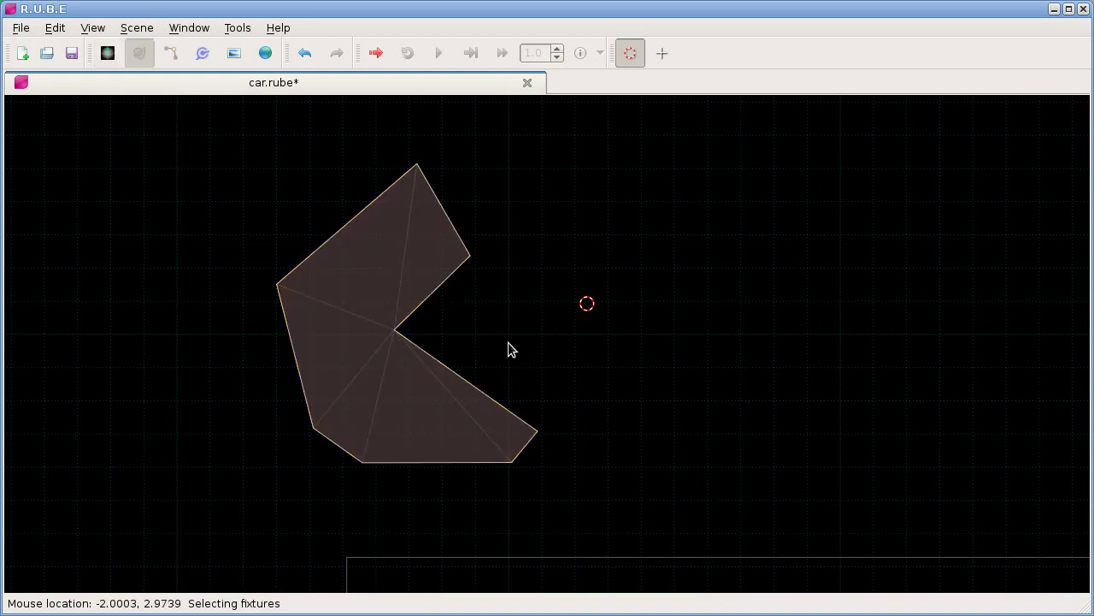
left_click(419, 370)
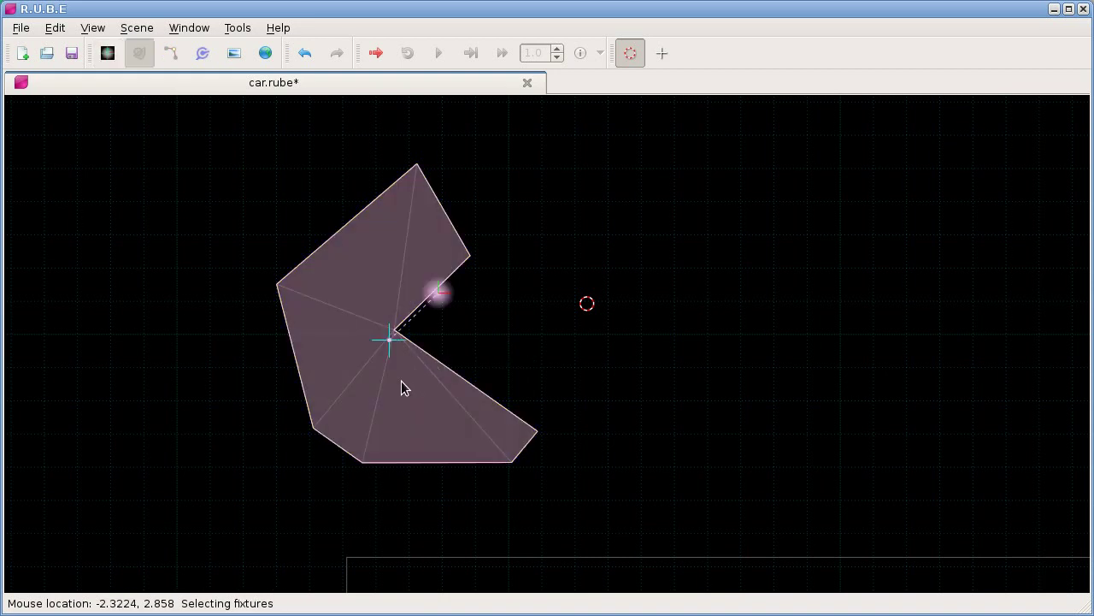
left_click(431, 347)
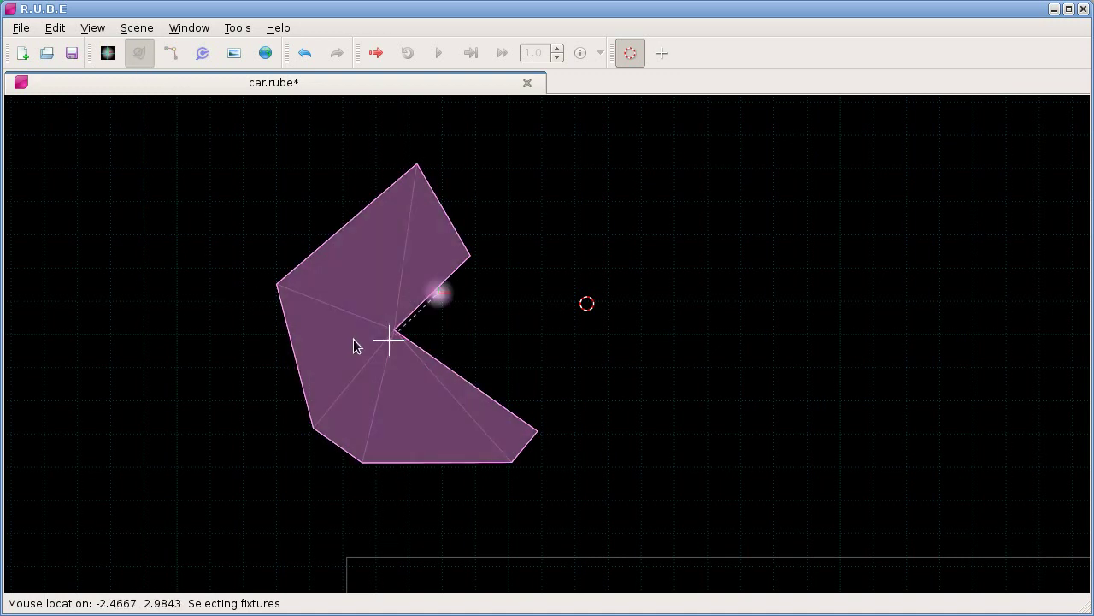
right_click(460, 327)
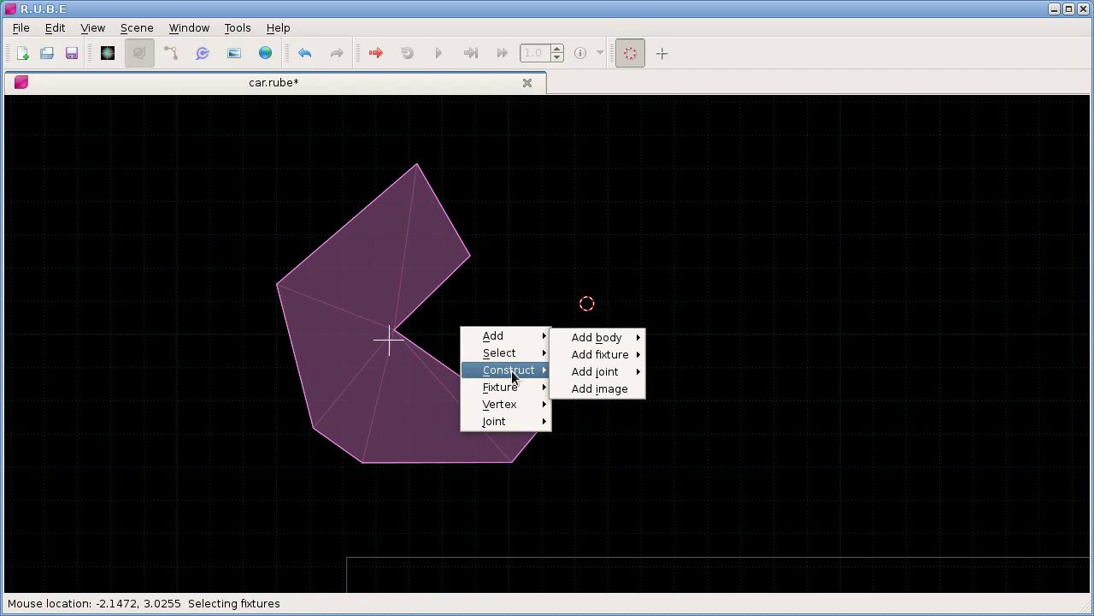
mouse_move(511, 390)
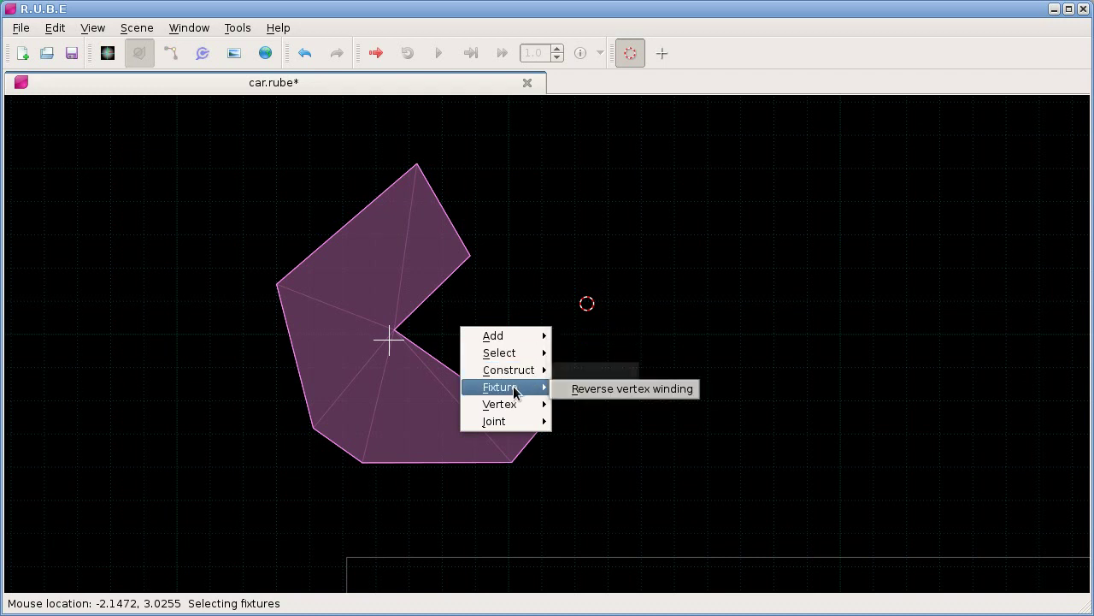
left_click(608, 390)
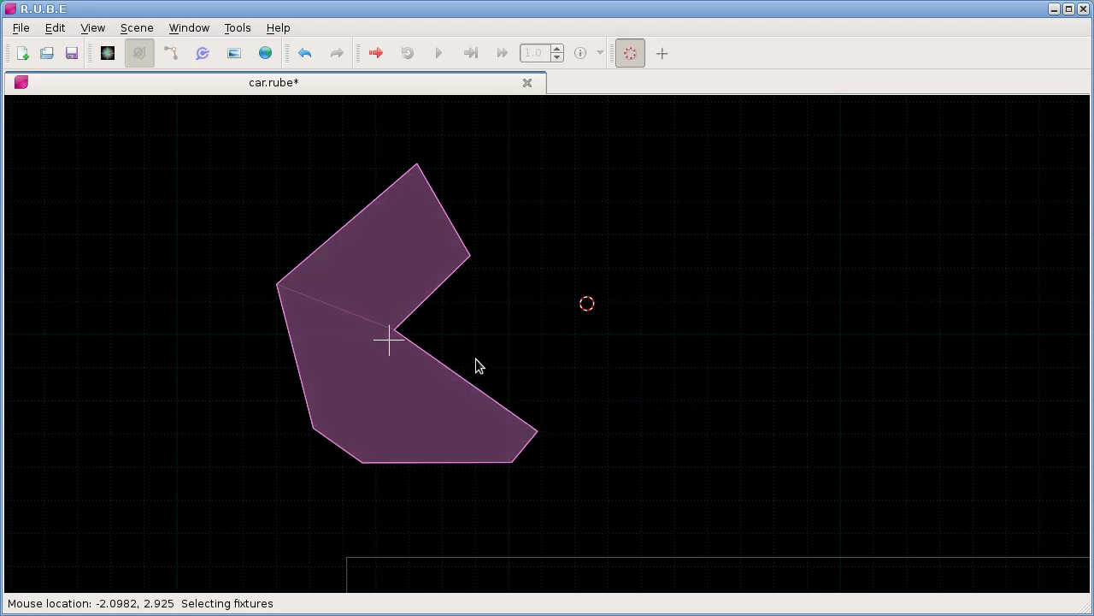
Step: Undo the winding reversal and the mirroring of the bent polygon, back to its selected body
key("ctrl+z")
key("ctrl+z")
key("ctrl+z")
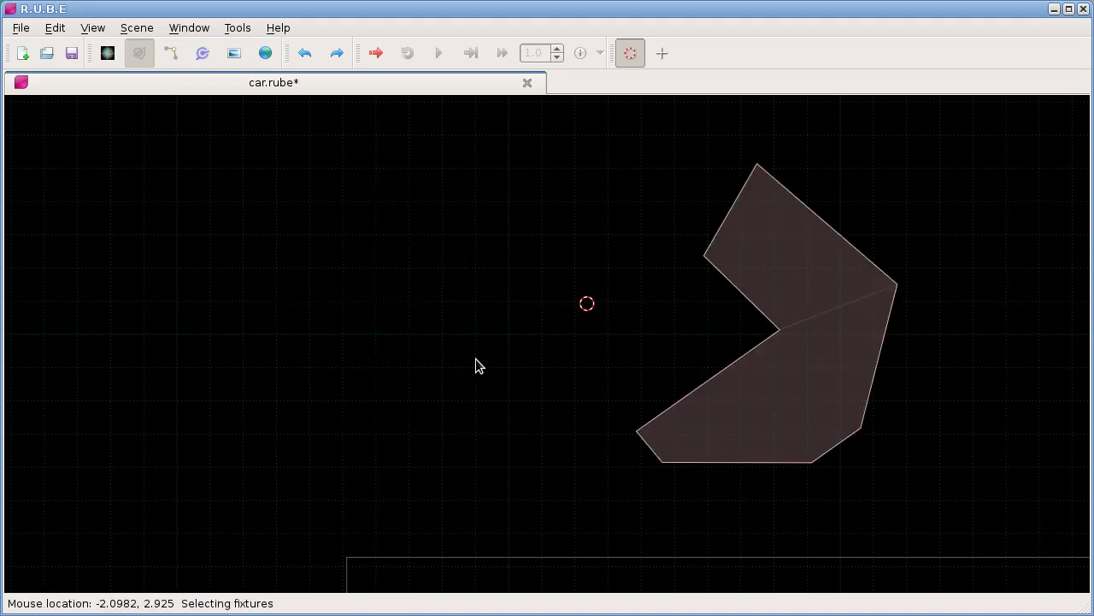
key("ctrl+z")
Step: Switch to joint selection and select the joint that attaches the antenna's base to the car body
scroll(579, 379, "down", 2)
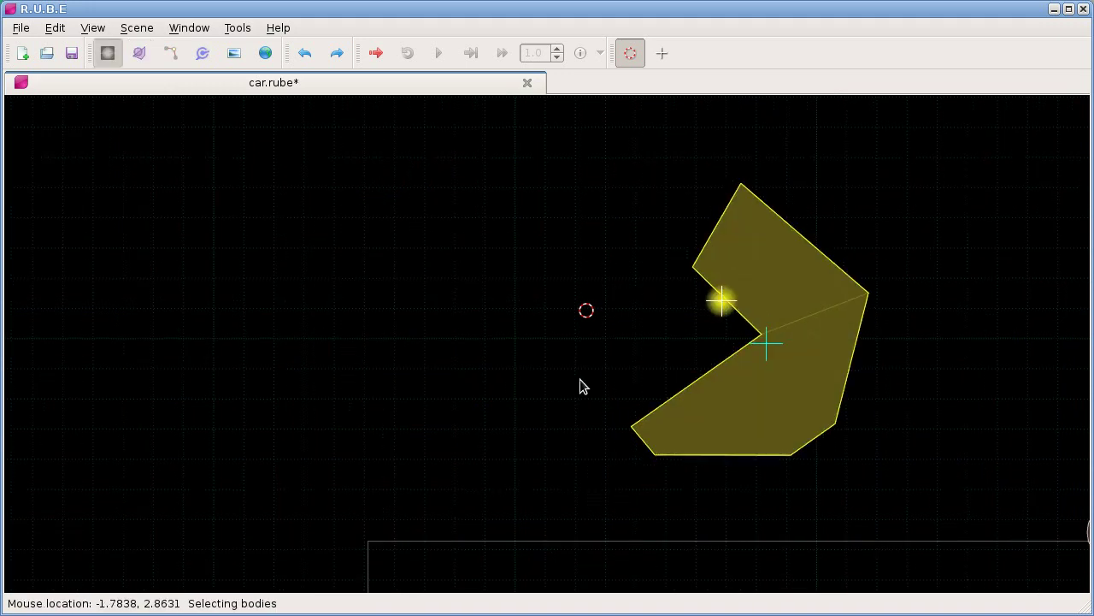
left_click_drag(570, 394, 544, 383)
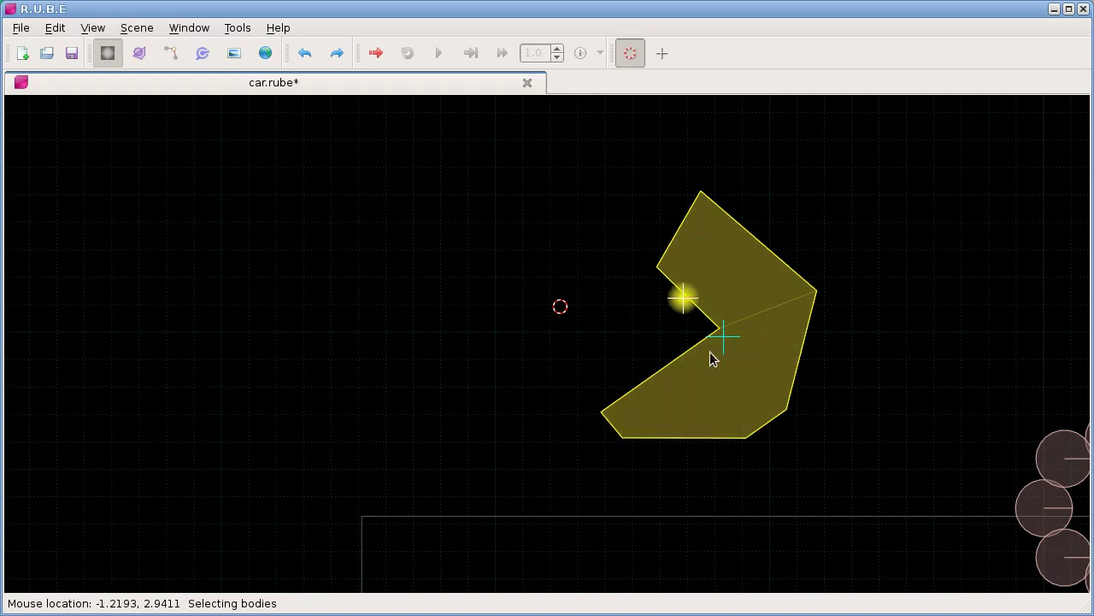
scroll(590, 447, "down", 2)
left_click_drag(591, 447, 449, 300)
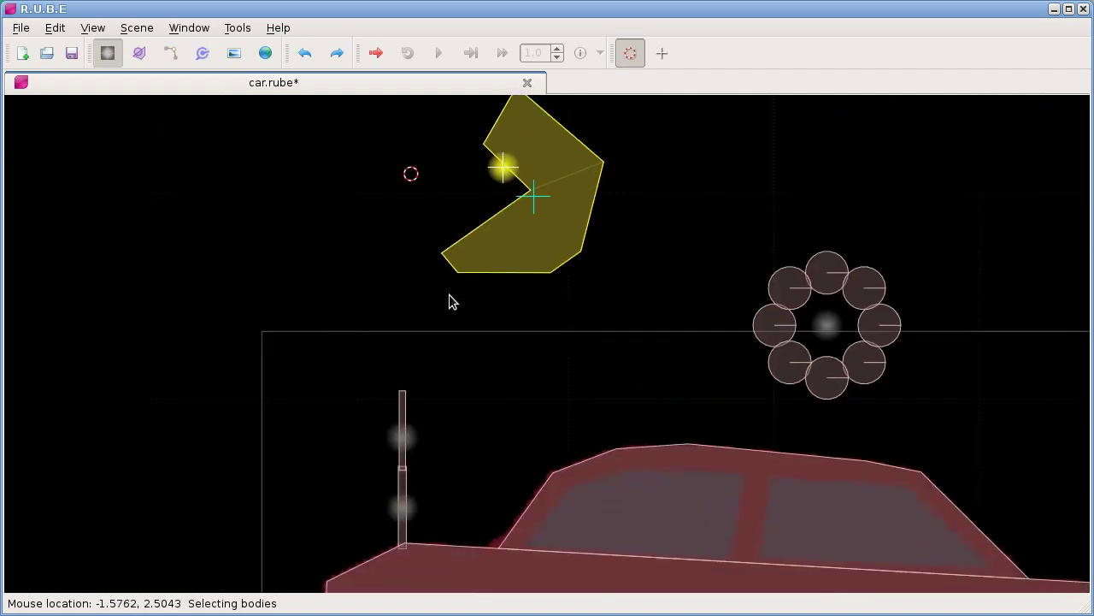
scroll(513, 283, "up", 4)
left_click_drag(576, 377, 465, 293)
scroll(508, 359, "down", 2)
scroll(474, 278, "down", 1)
left_click(408, 380)
key("j")
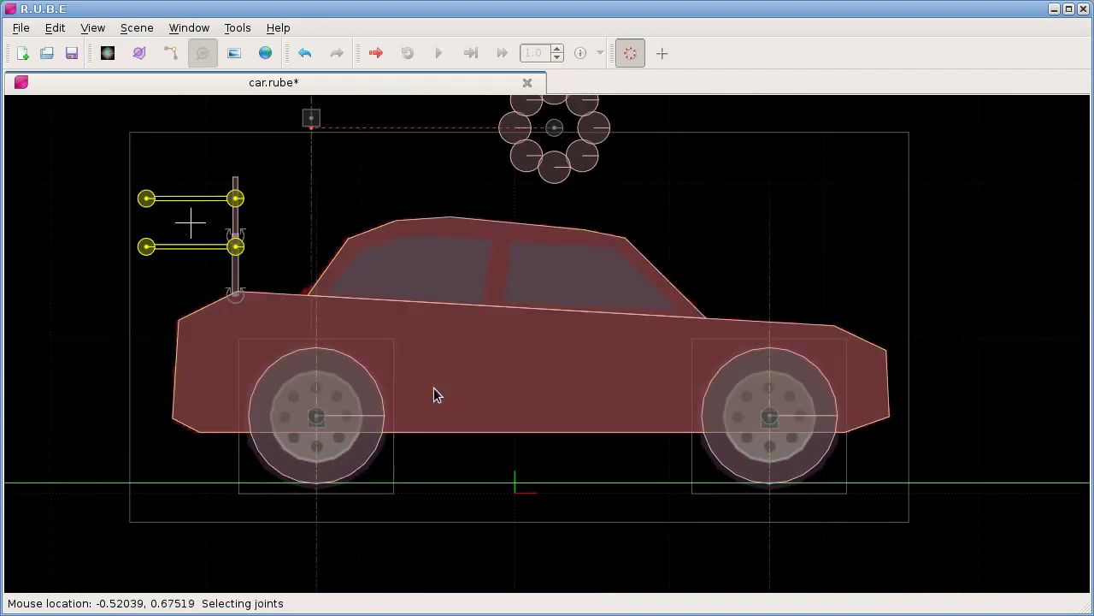
left_click(233, 294)
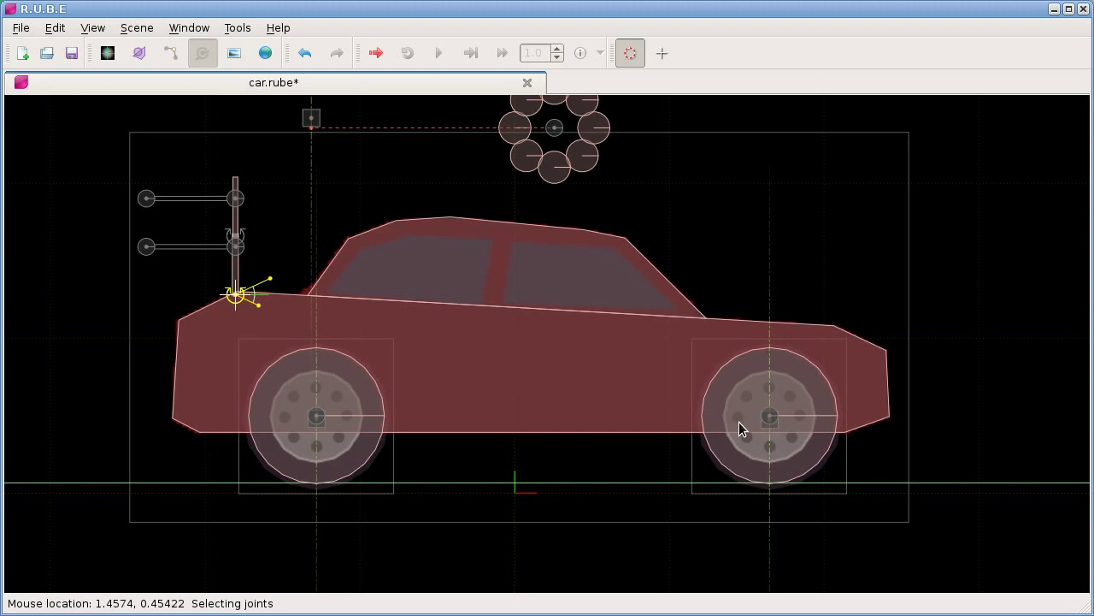
Step: Switch to body selection and select all bodies of the car, including both wheels and the antenna segments
key("b")
left_click(513, 363)
left_click_drag(140, 170, 886, 468)
scroll(486, 330, "down", 3)
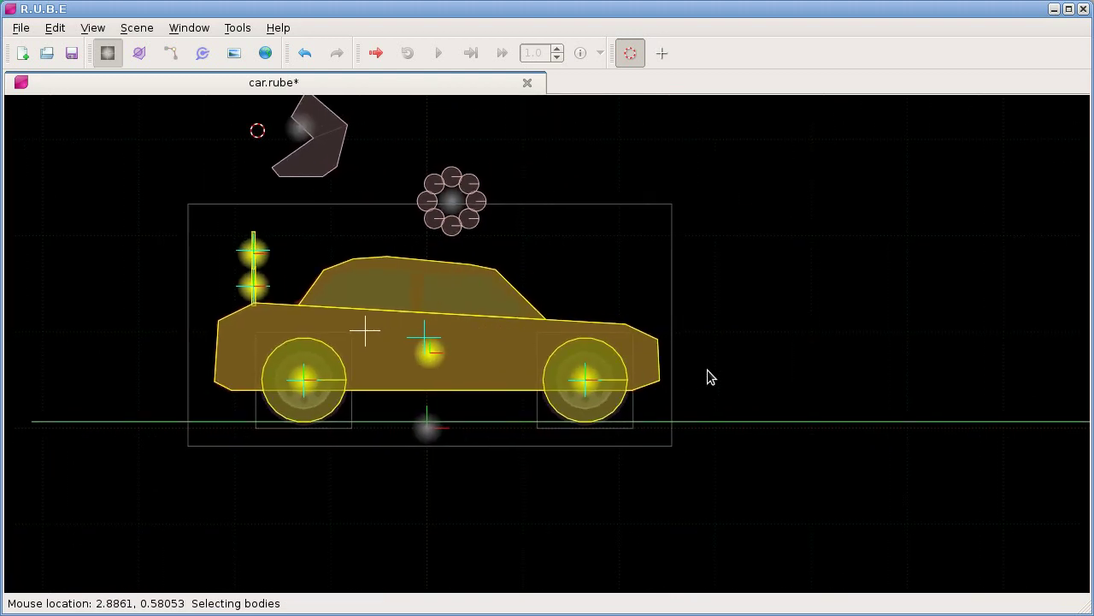
Step: Place the cursor just ahead of the car's front and mirror the selected car bodies across it by negative scaling along the X axis
key("c")
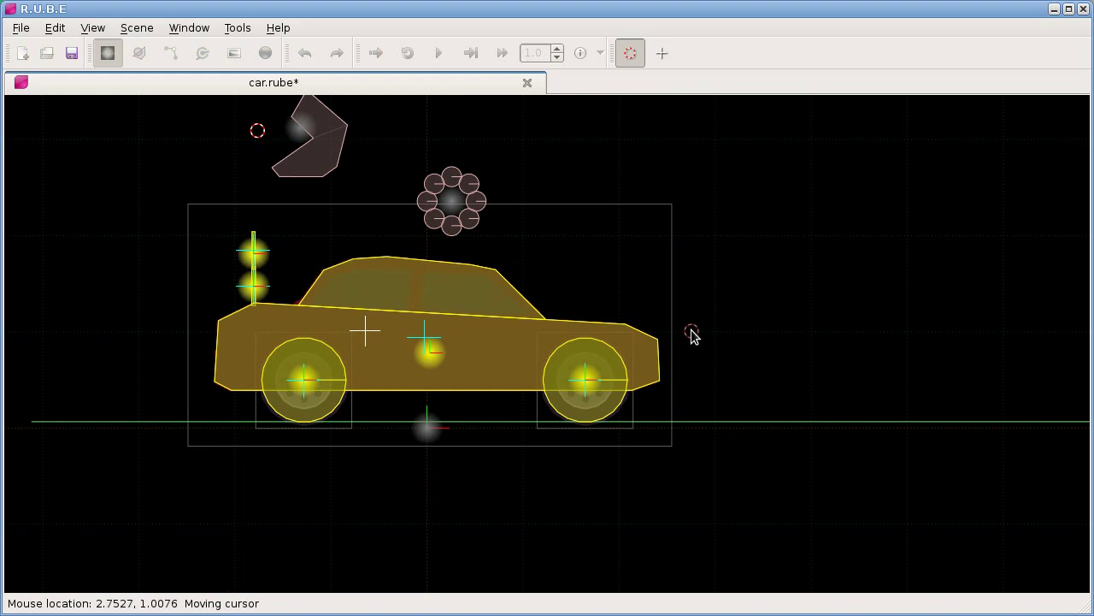
left_click(684, 332)
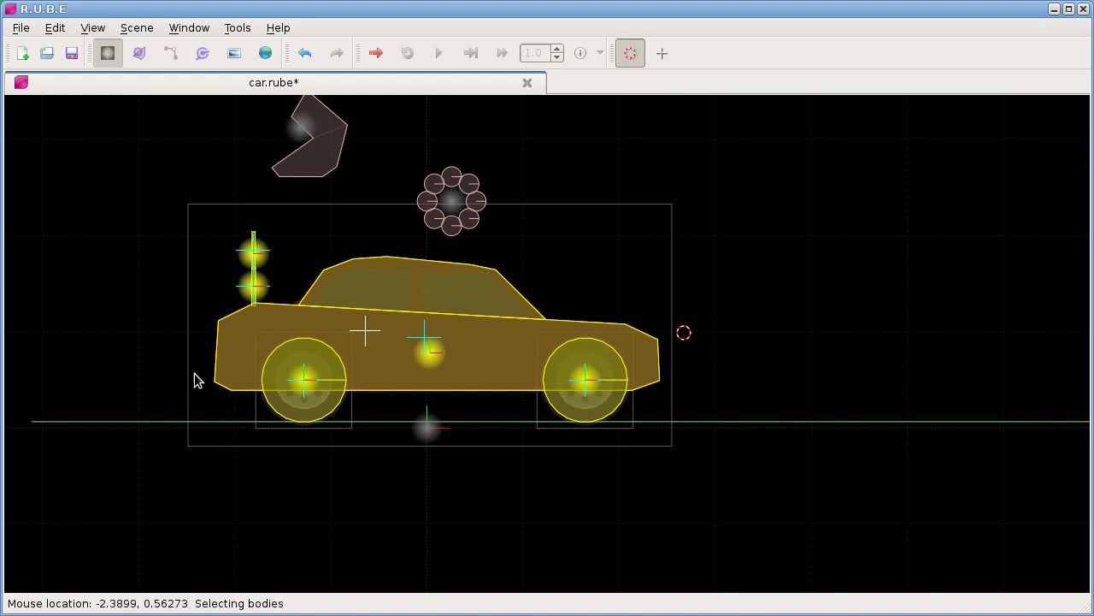
key("s")
key("x")
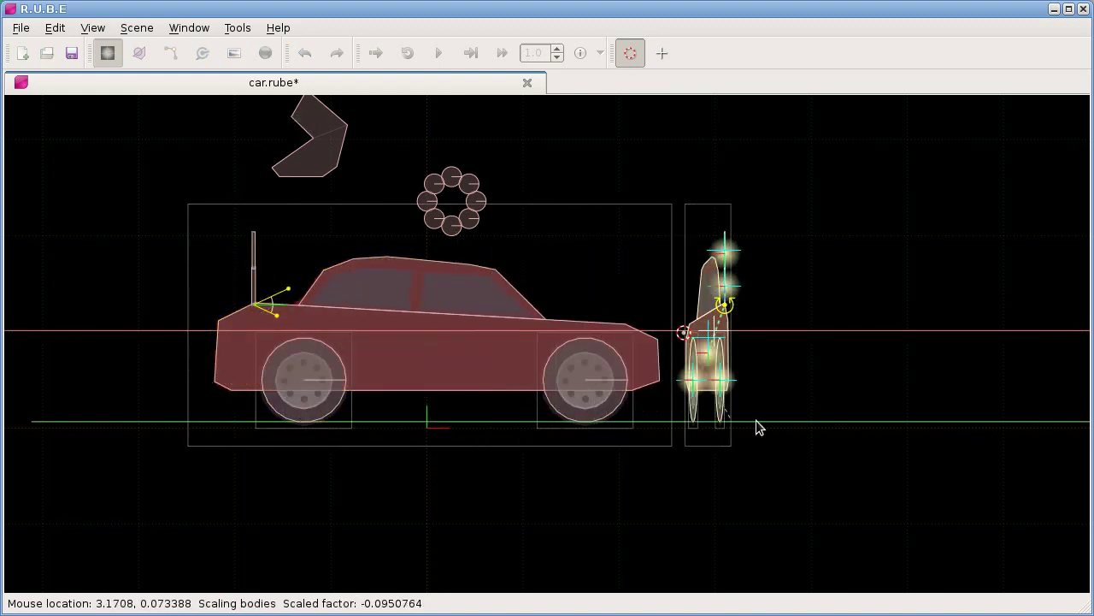
left_click_drag(931, 396, 606, 427)
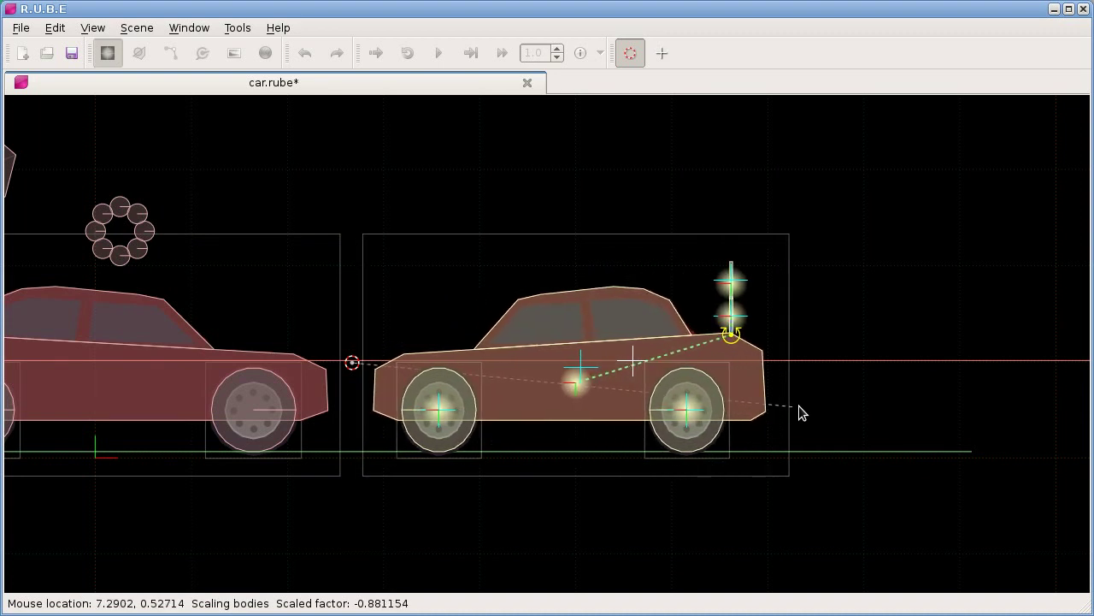
left_click(864, 415)
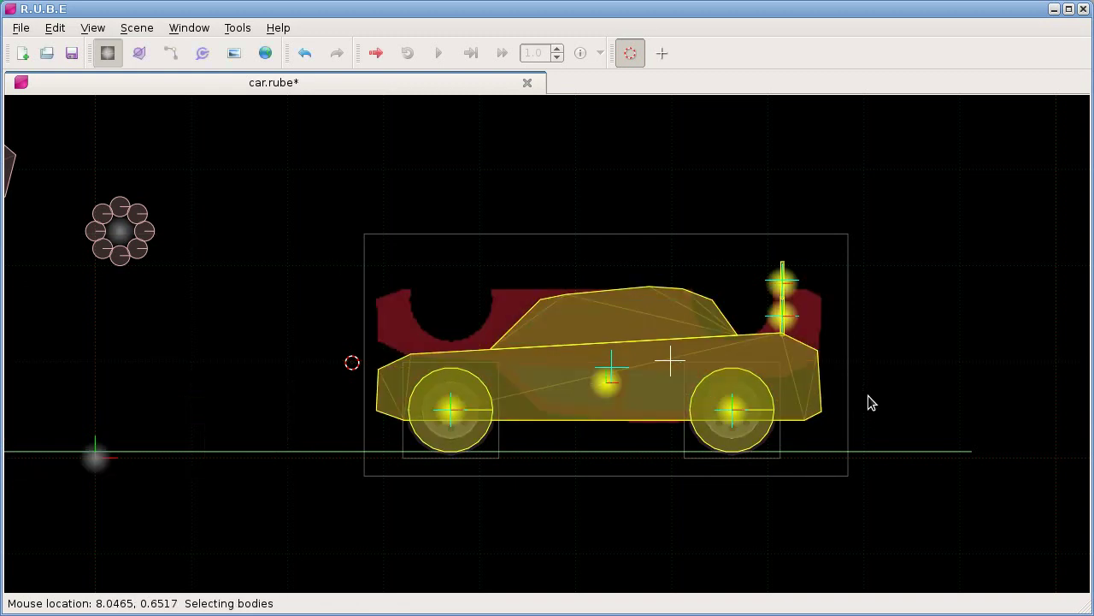
Step: Correct the mirrored carbody image by enabling Flip and setting its angle to 180 degrees
key("i")
key("F7")
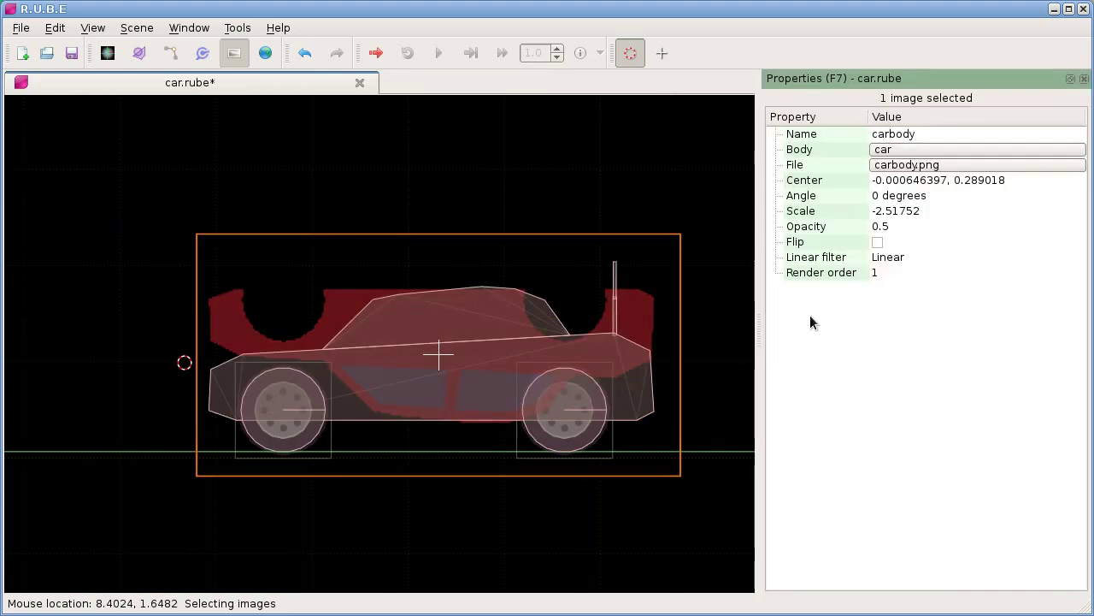
left_click(877, 242)
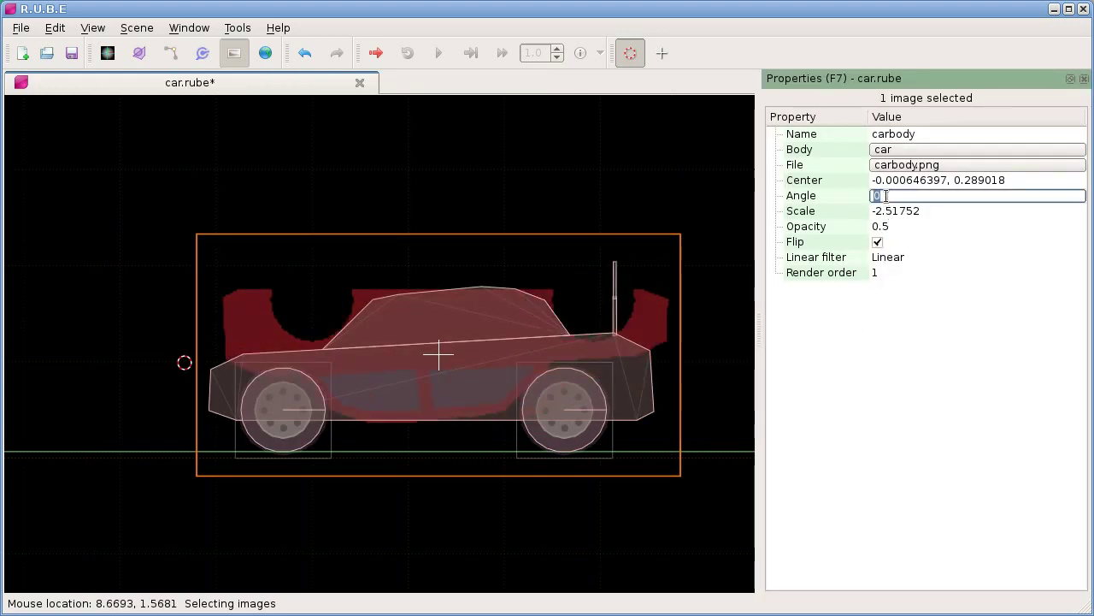
key("Return")
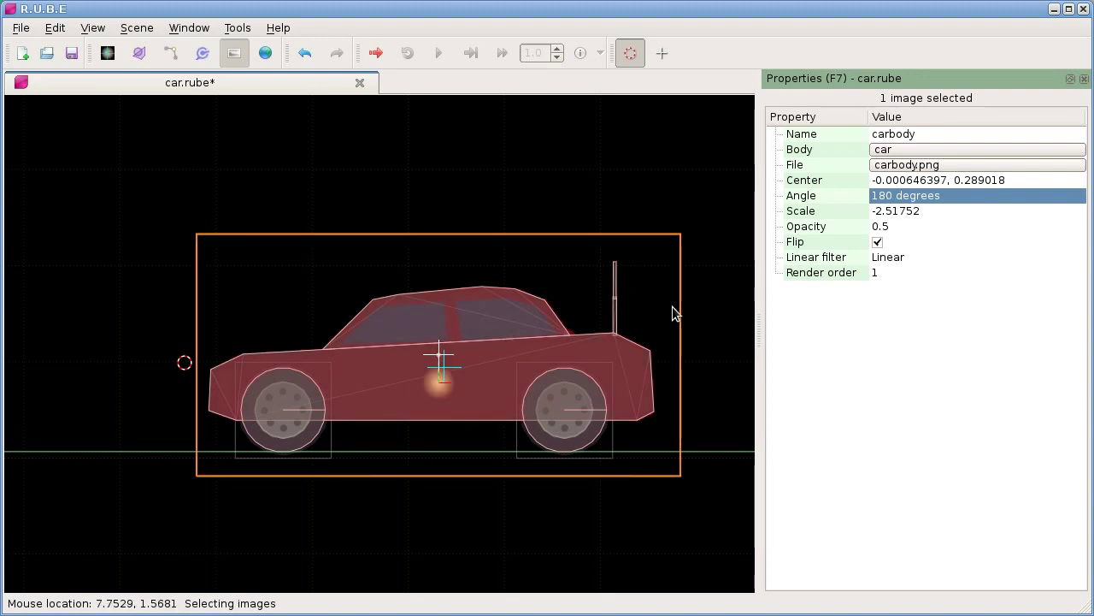
key("F7")
scroll(664, 323, "up", 4)
scroll(660, 333, "down", 2)
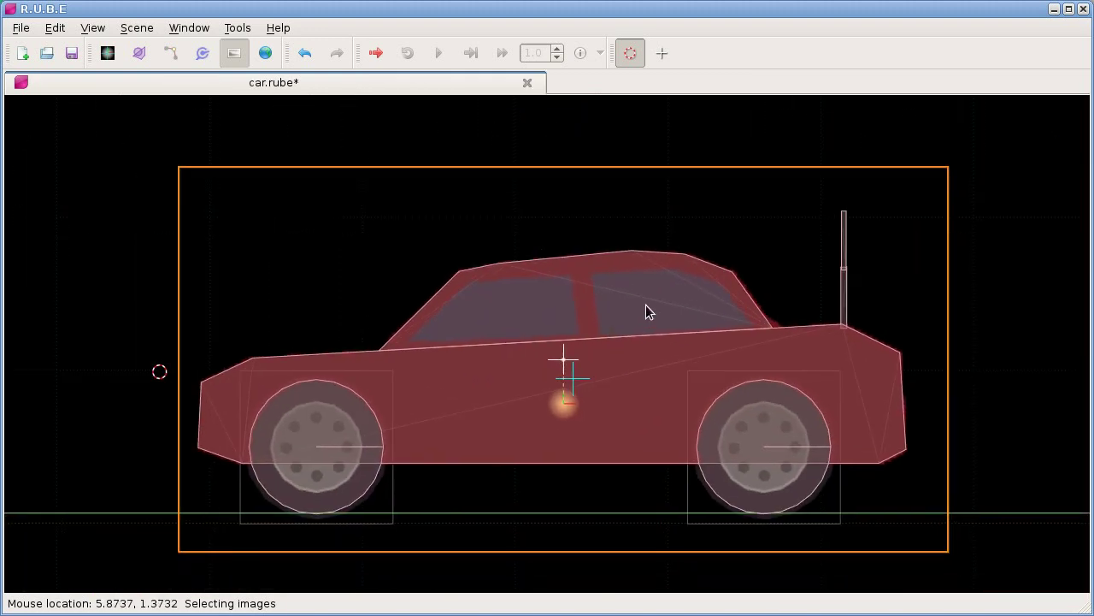
Step: Examine the mirrored carbody image's details and the antenna base joint, and select the rearwheel joint to inspect its properties
left_click_drag(648, 313, 657, 313)
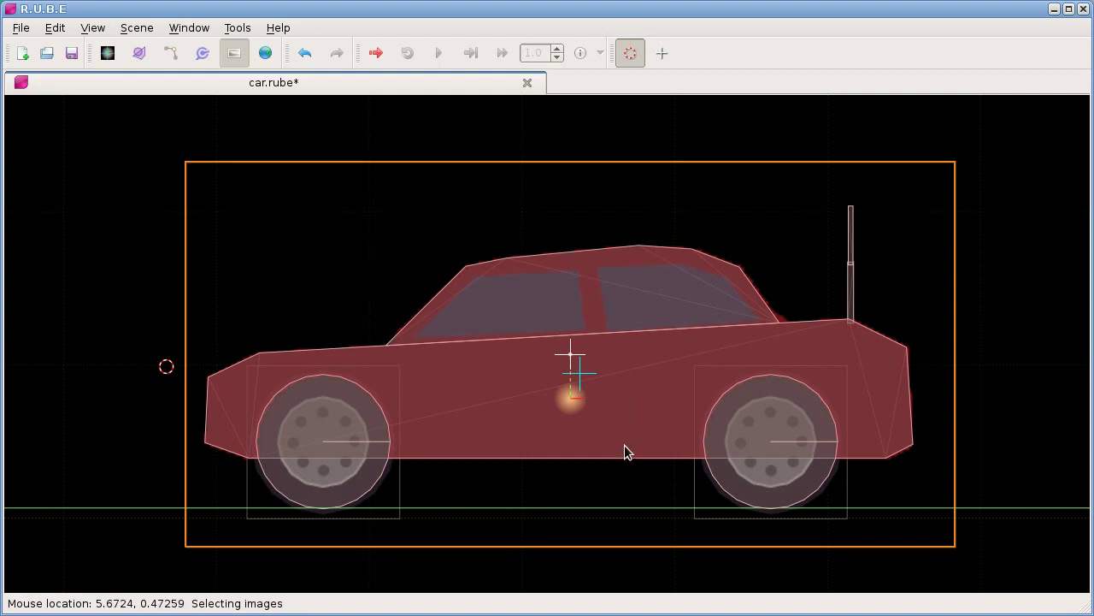
mouse_move(625, 445)
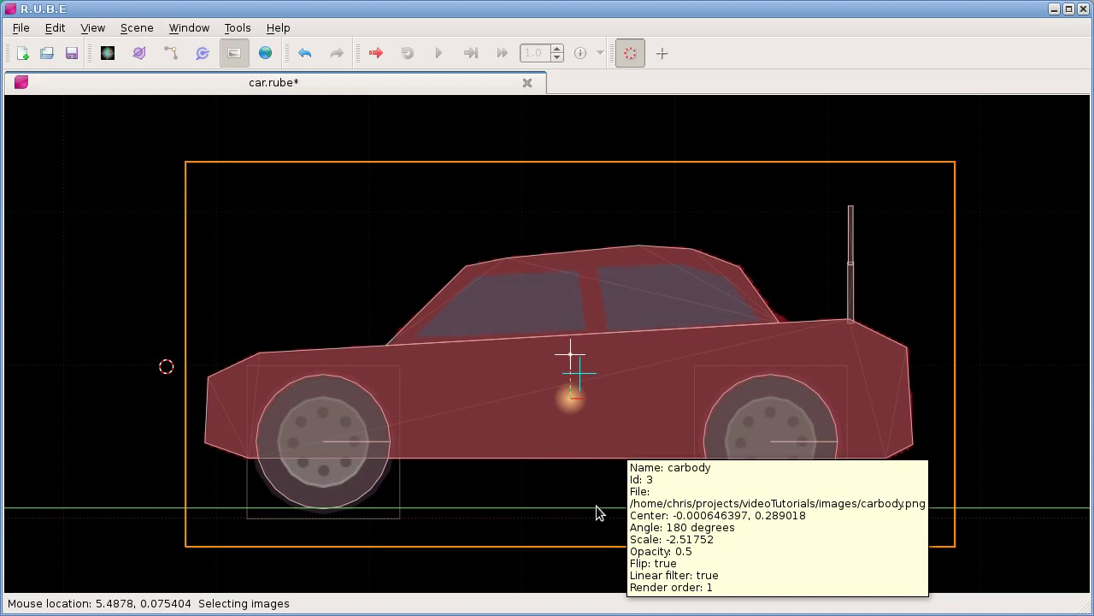
key("j")
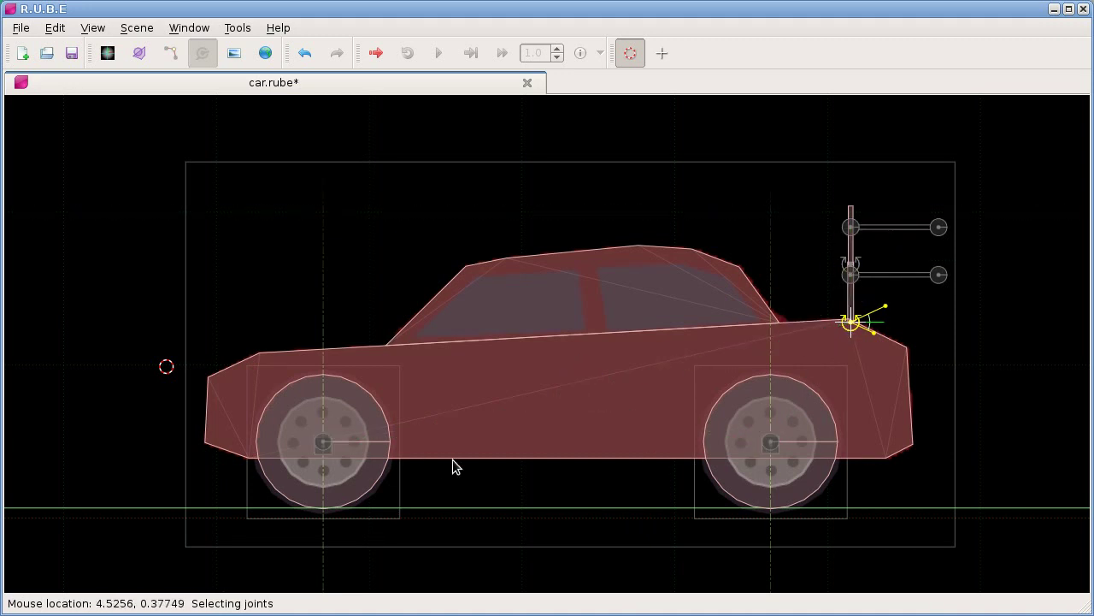
left_click_drag(553, 479, 519, 476)
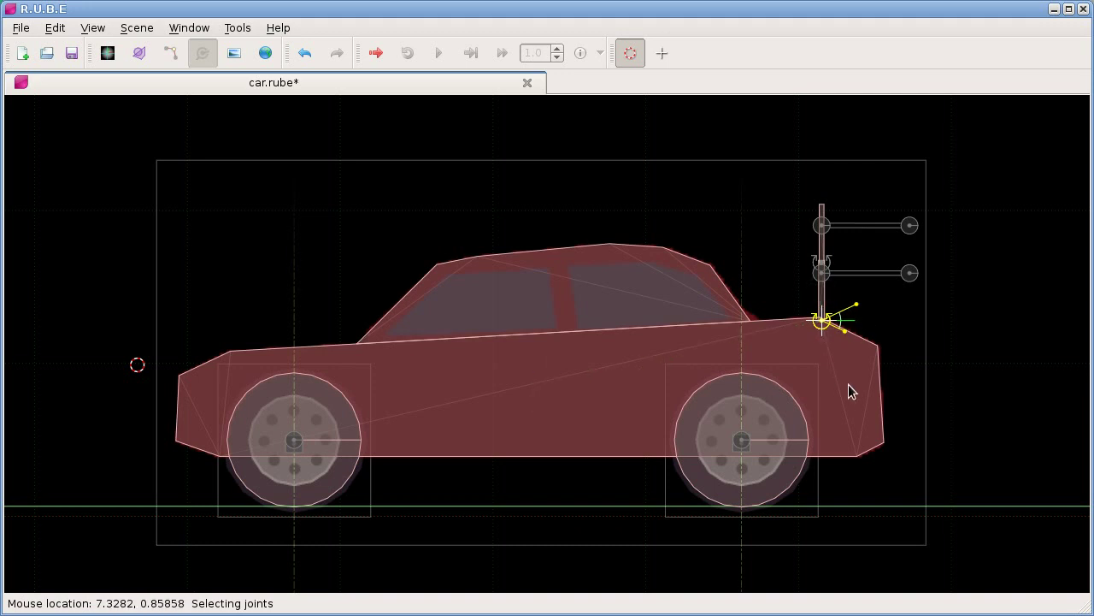
left_click(749, 433)
mouse_move(774, 437)
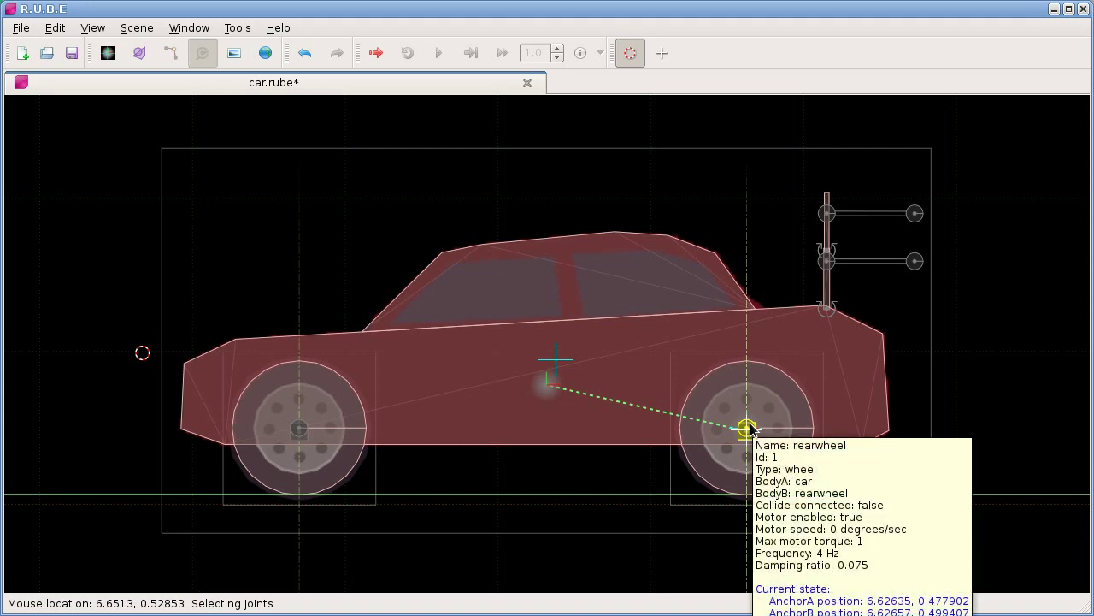
mouse_move(314, 454)
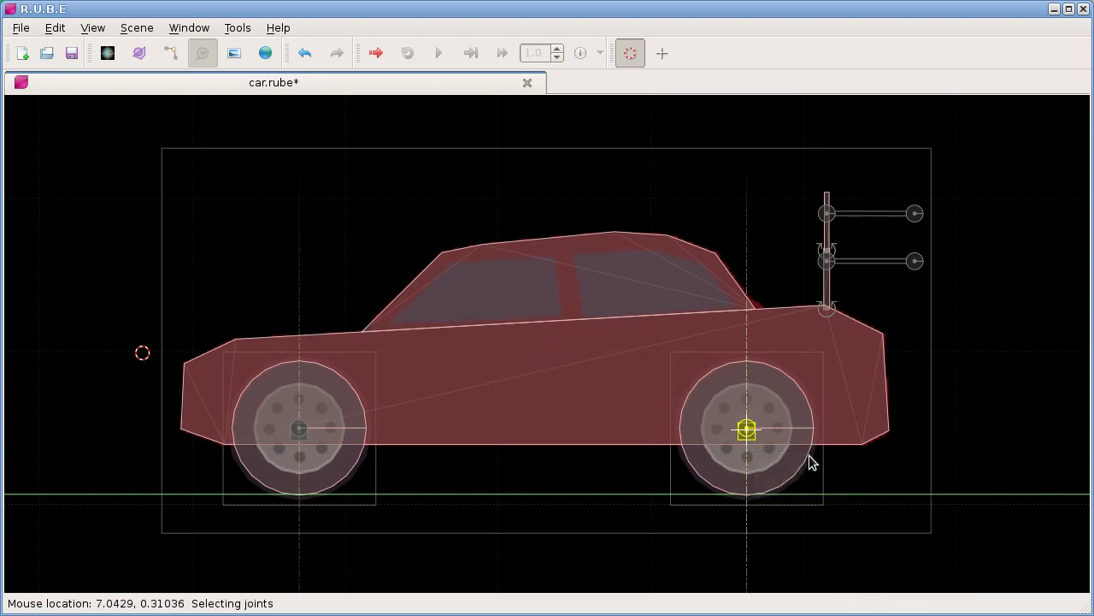
scroll(839, 471, "down", 2)
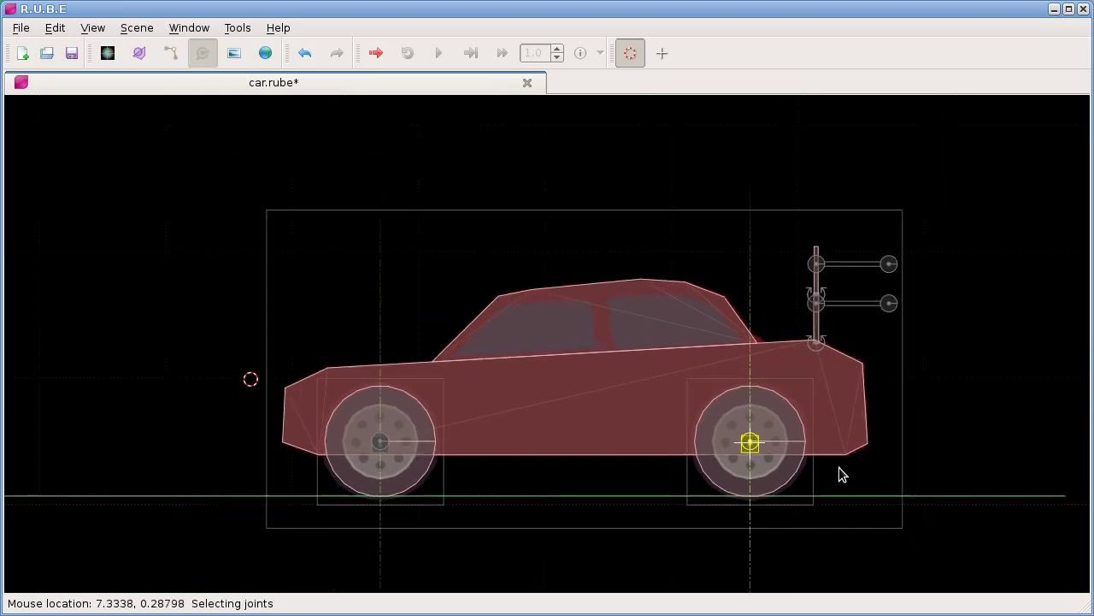
scroll(842, 475, "down", 1)
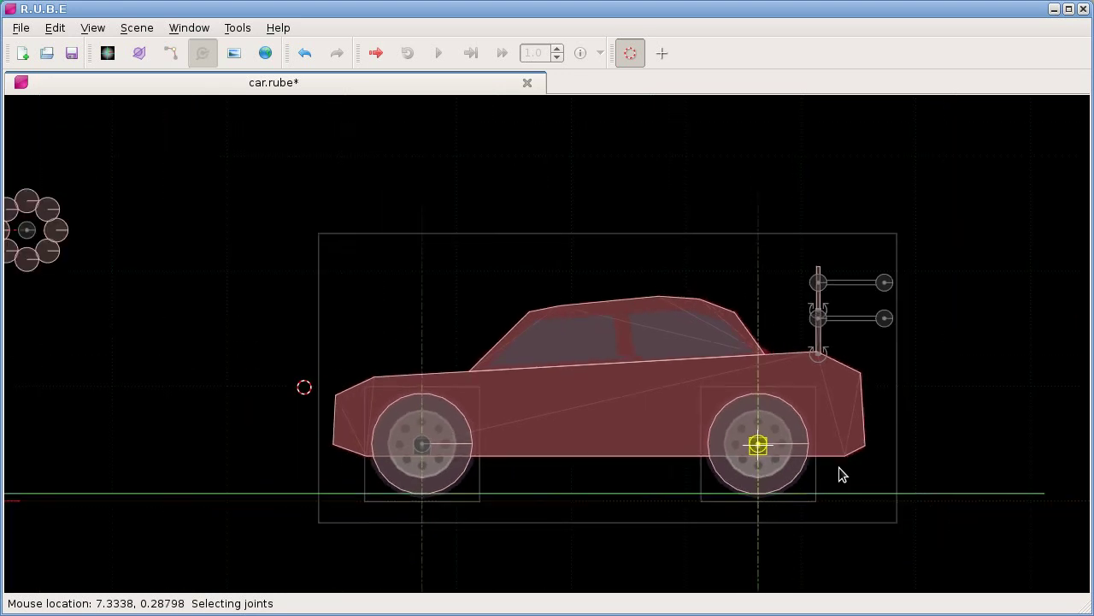
Step: Return to body selection and try scaling the car's bodies about the cursor along the X axis only
key("Tab")
key("s")
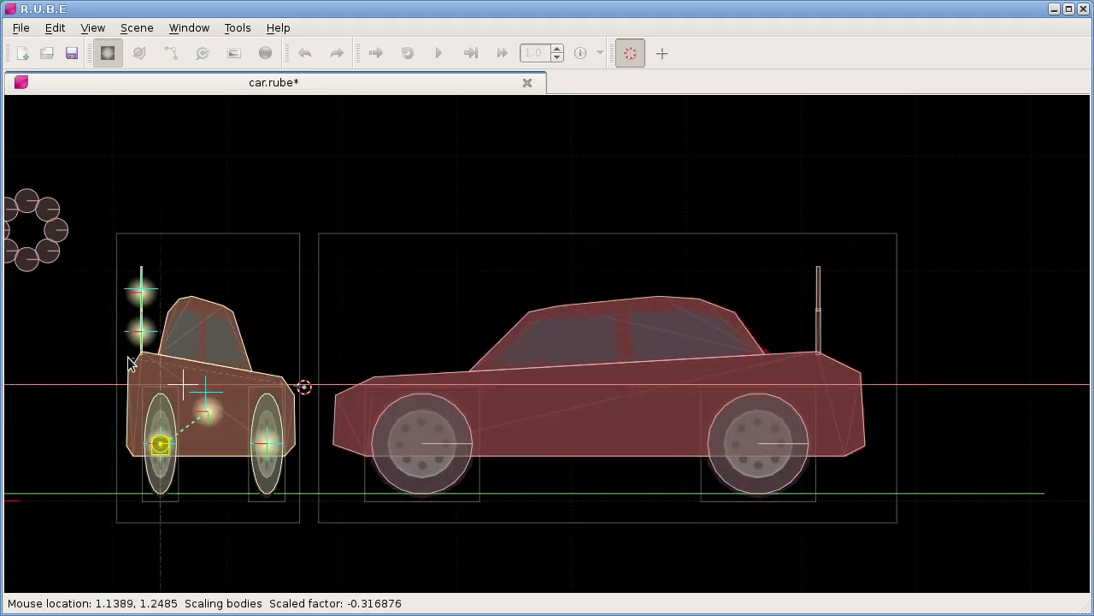
scroll(128, 363, "down", 3)
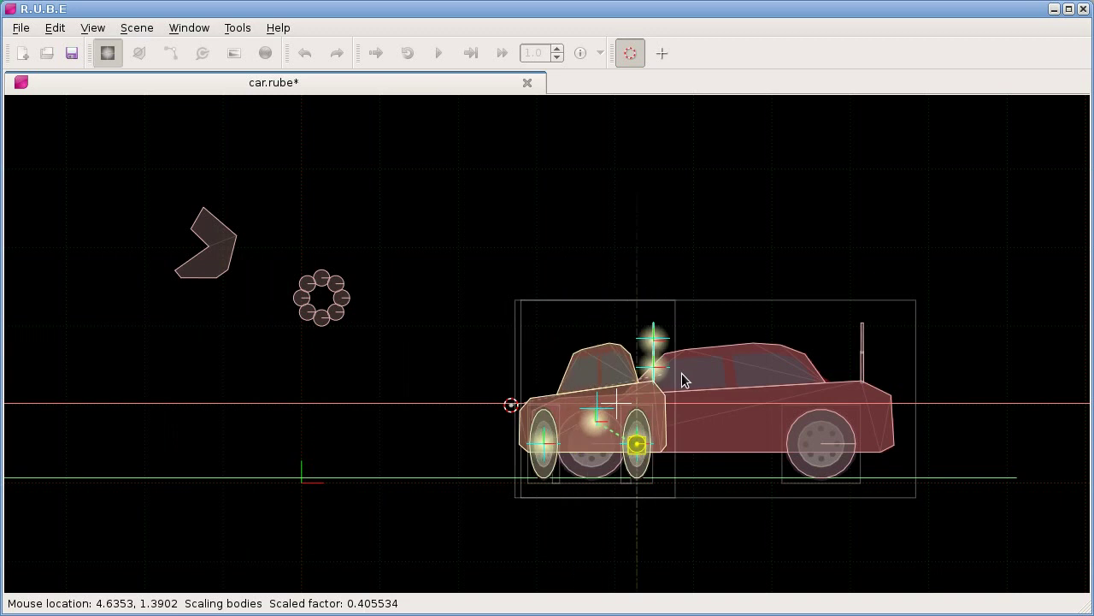
key("Escape")
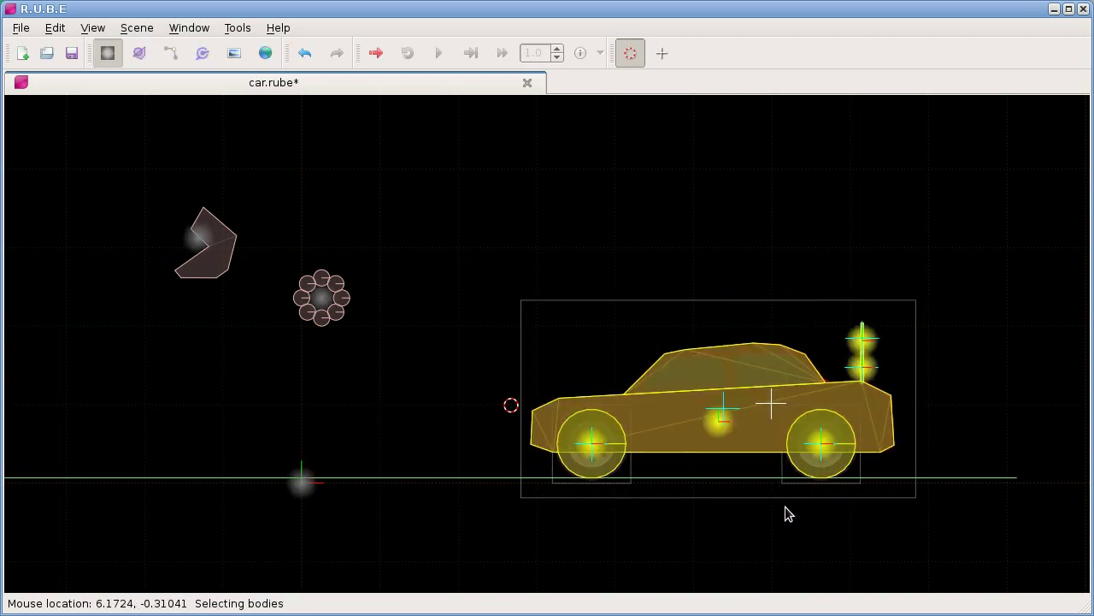
scroll(561, 315, "down", 2)
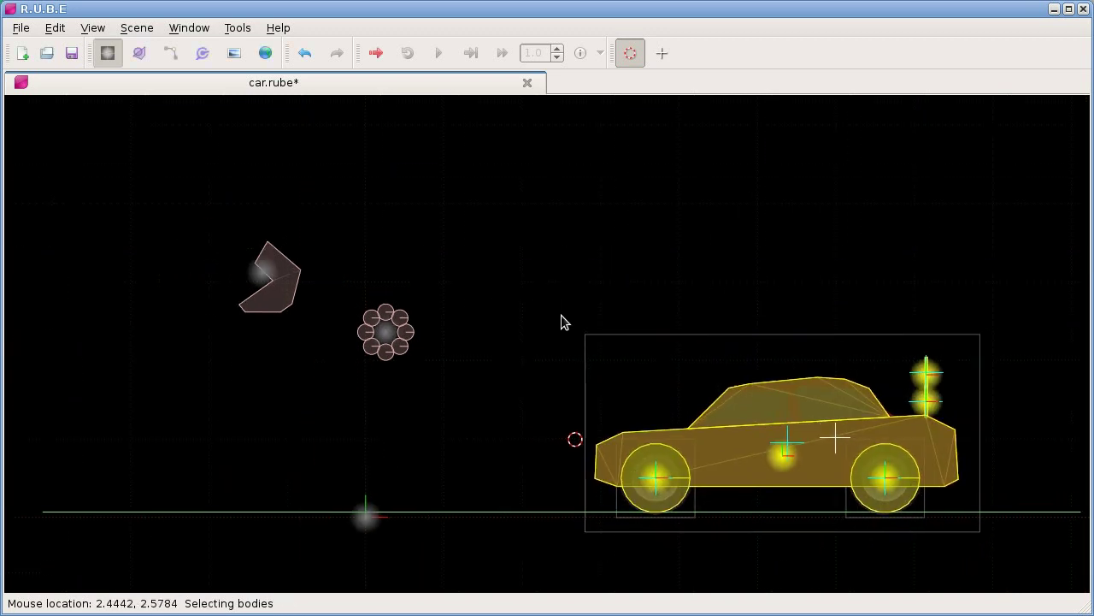
scroll(574, 318, "up", 3)
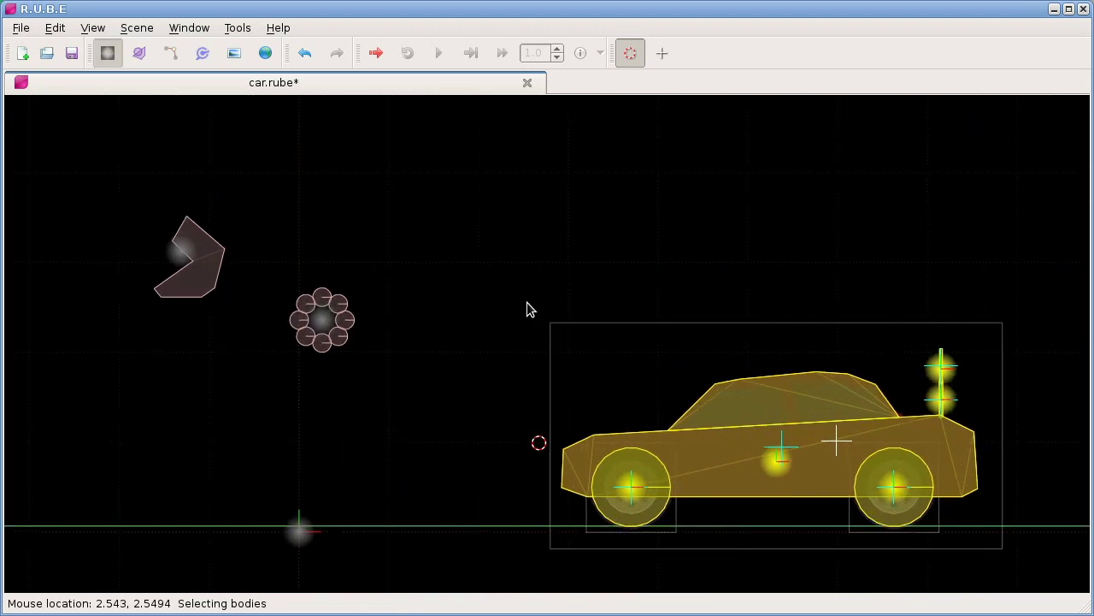
left_click_drag(530, 306, 524, 291)
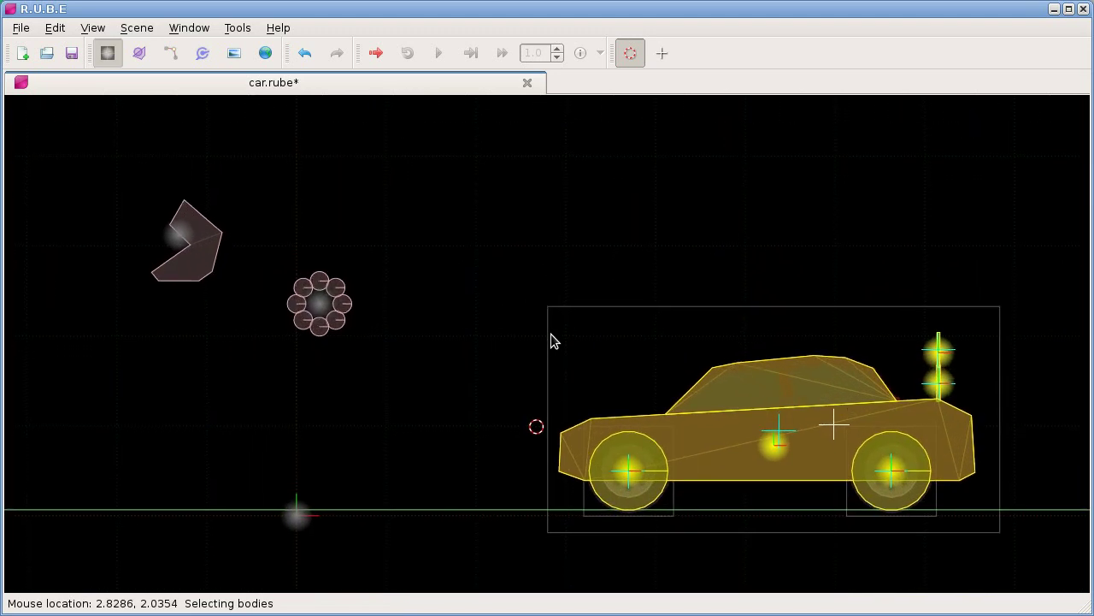